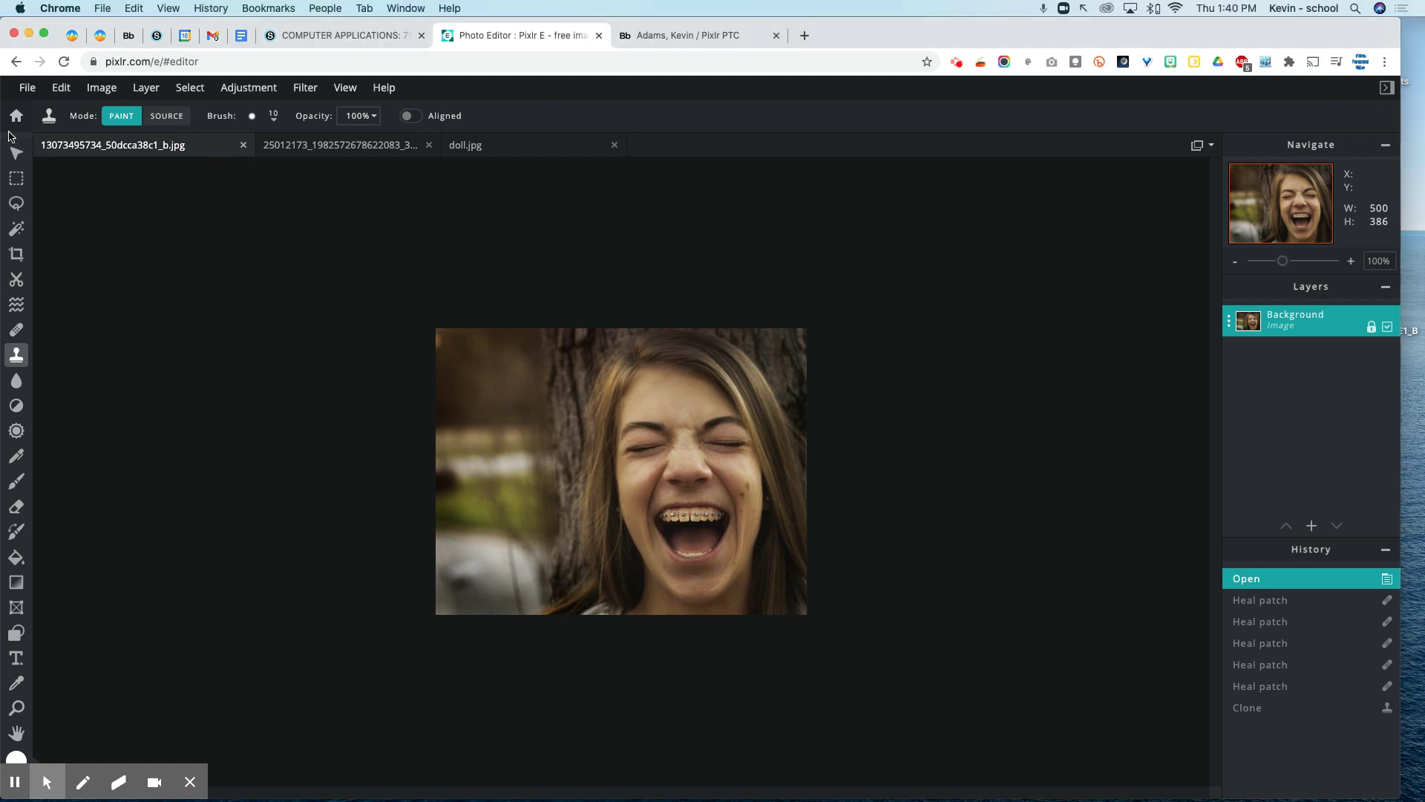
Set the Heal tool brush to size 50, then try a heal on the cheek and undo it.
click(29, 143)
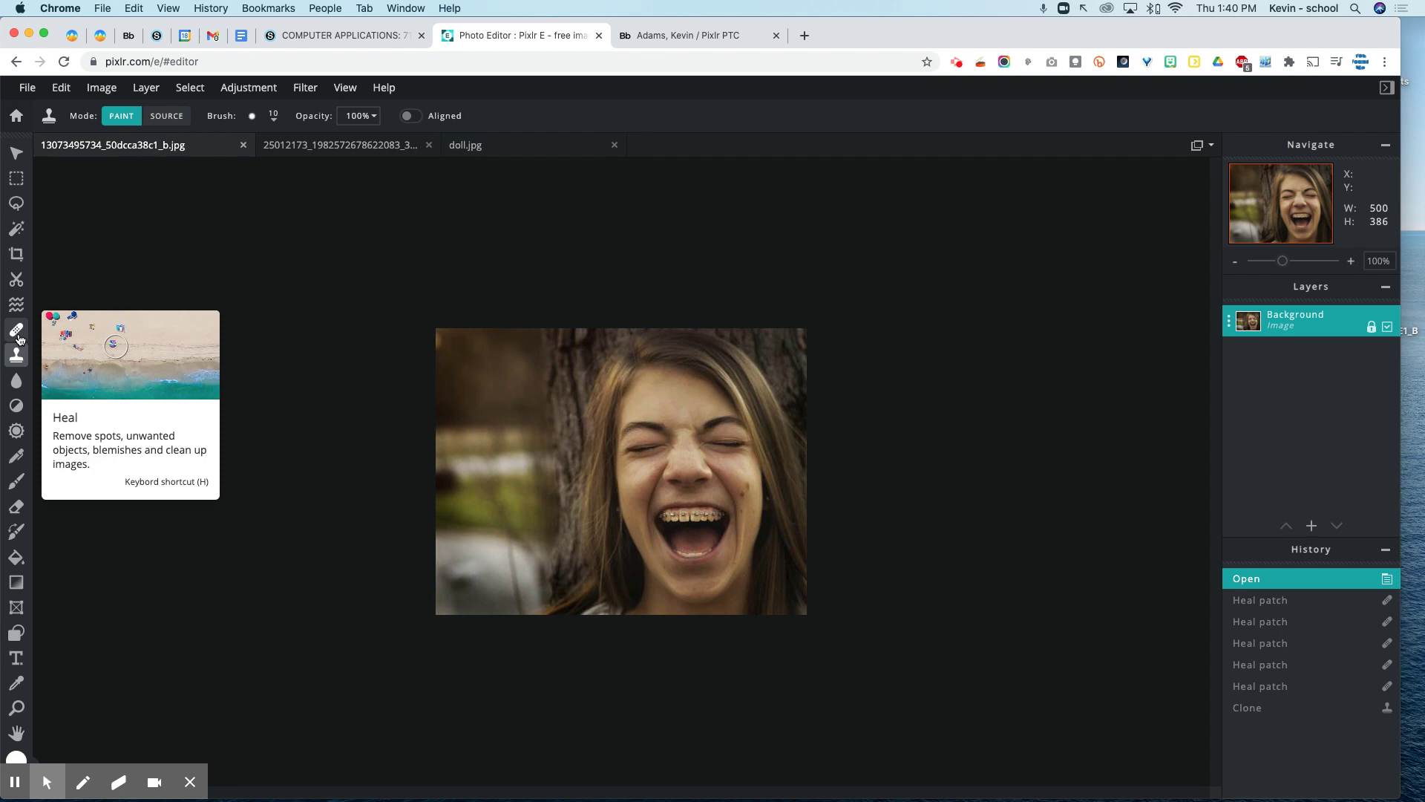
click(18, 334)
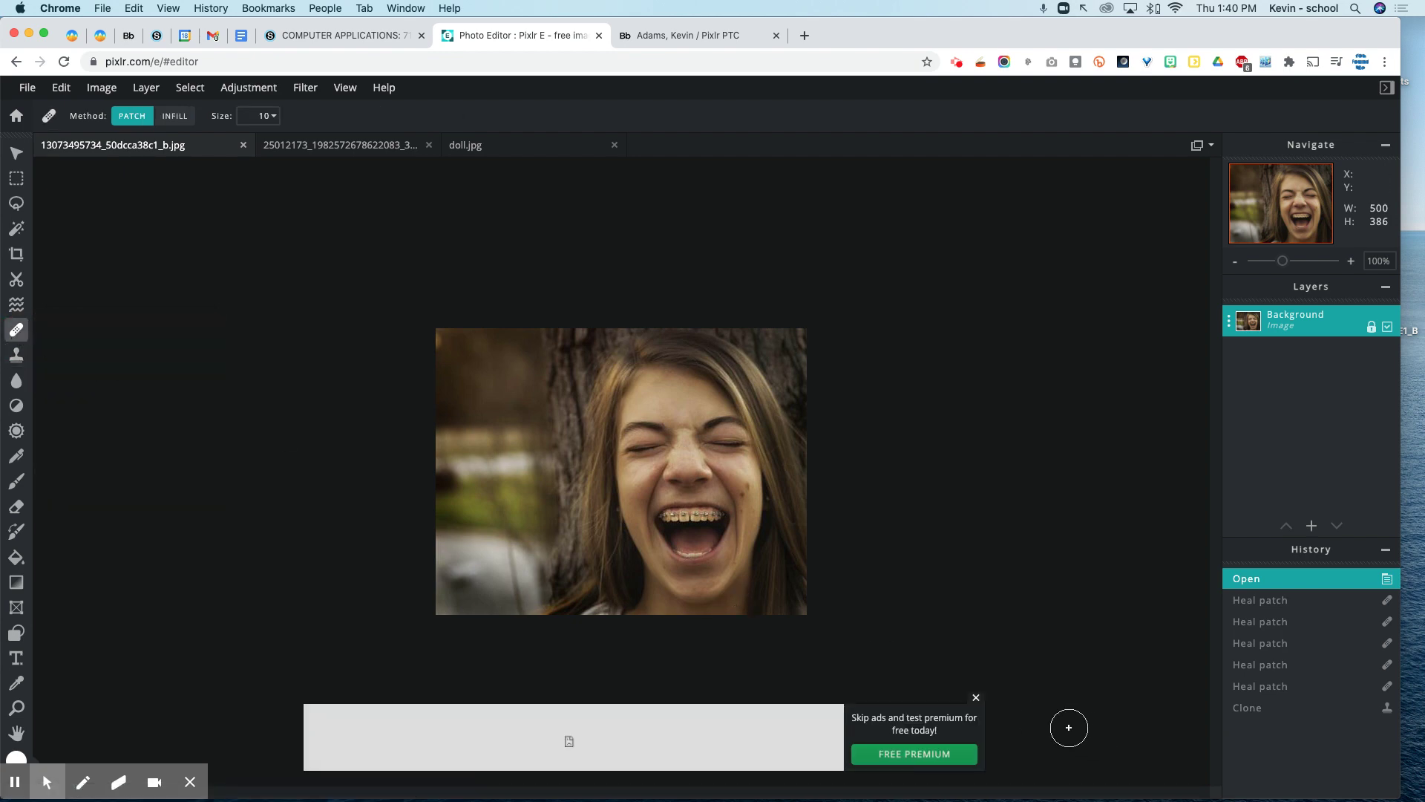
click(976, 698)
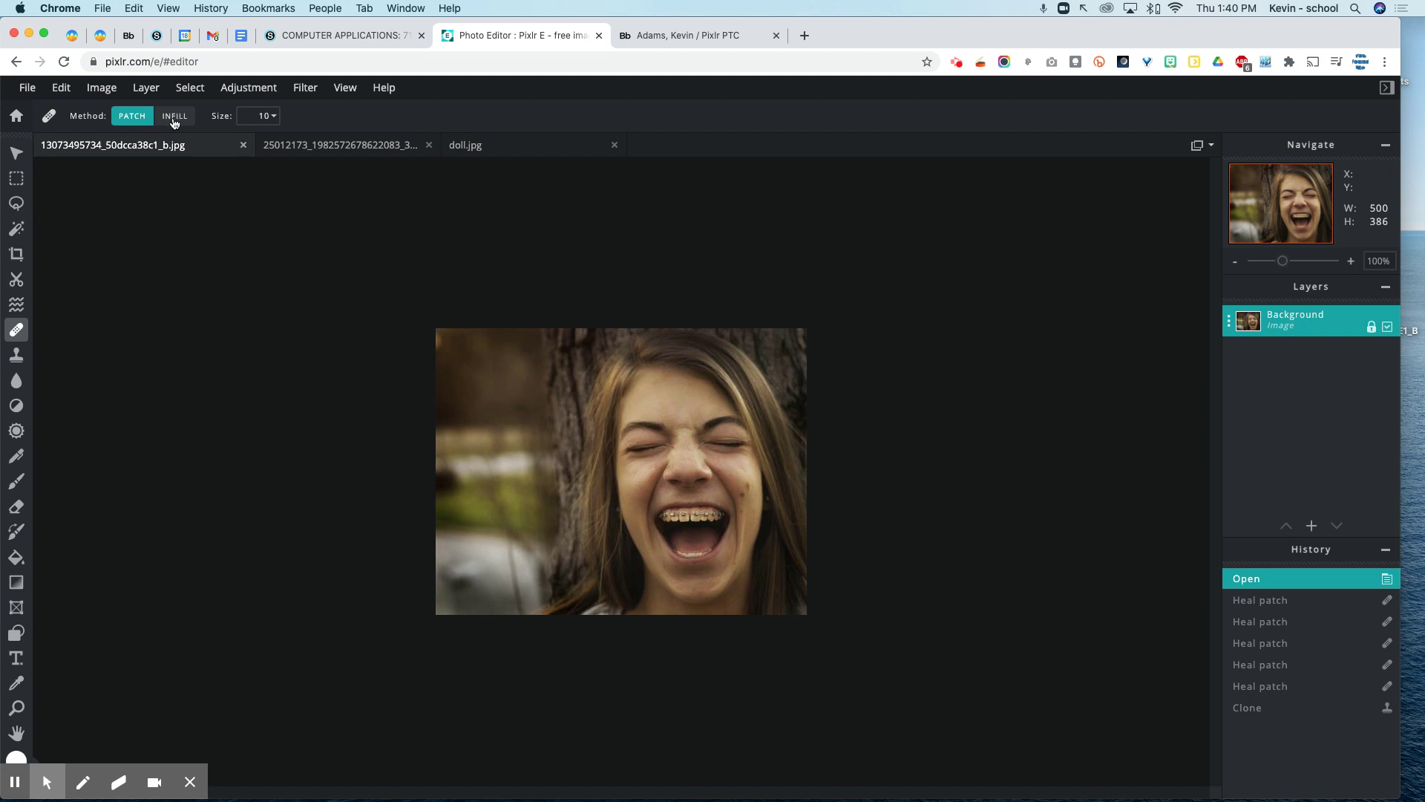
click(274, 116)
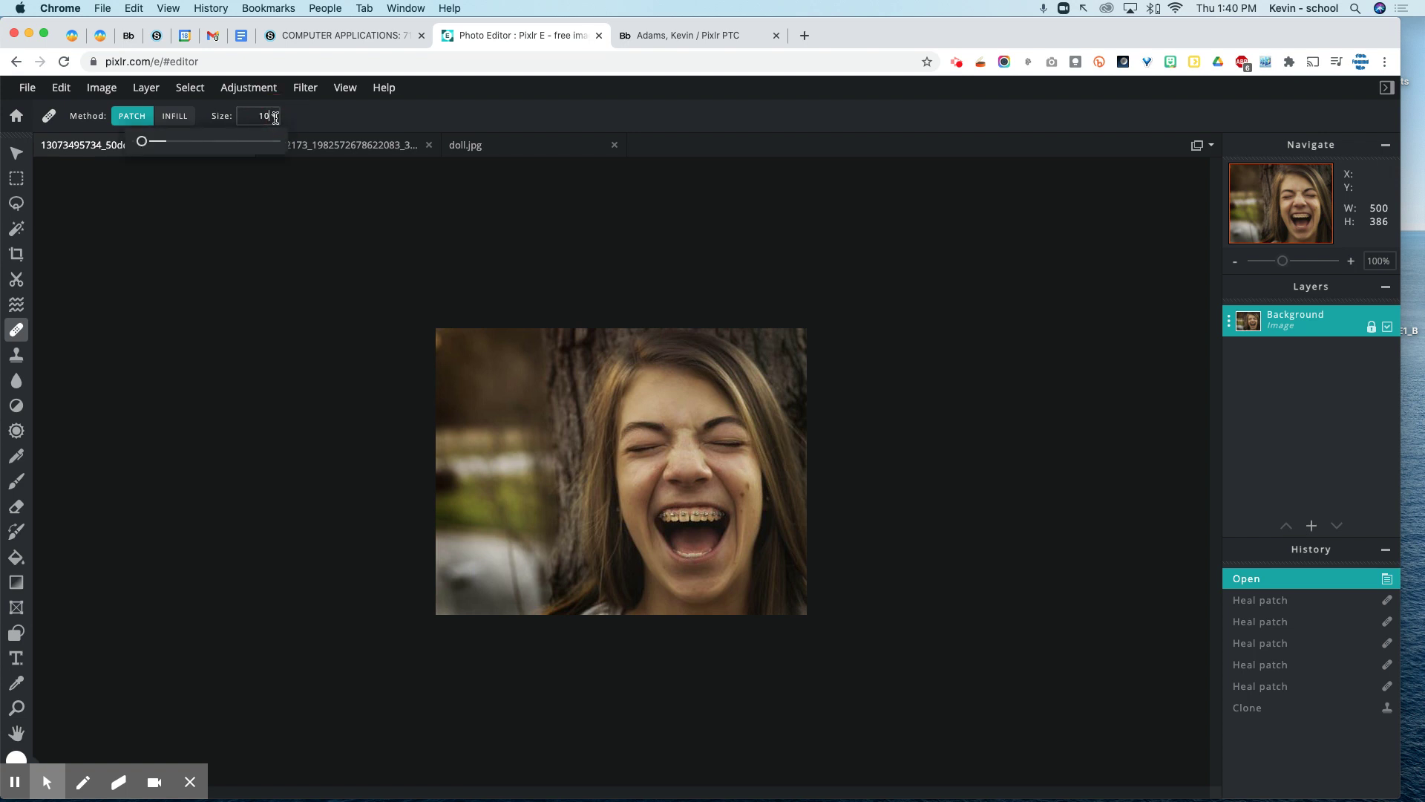
click(167, 148)
drag(167, 148, 170, 148)
click(745, 494)
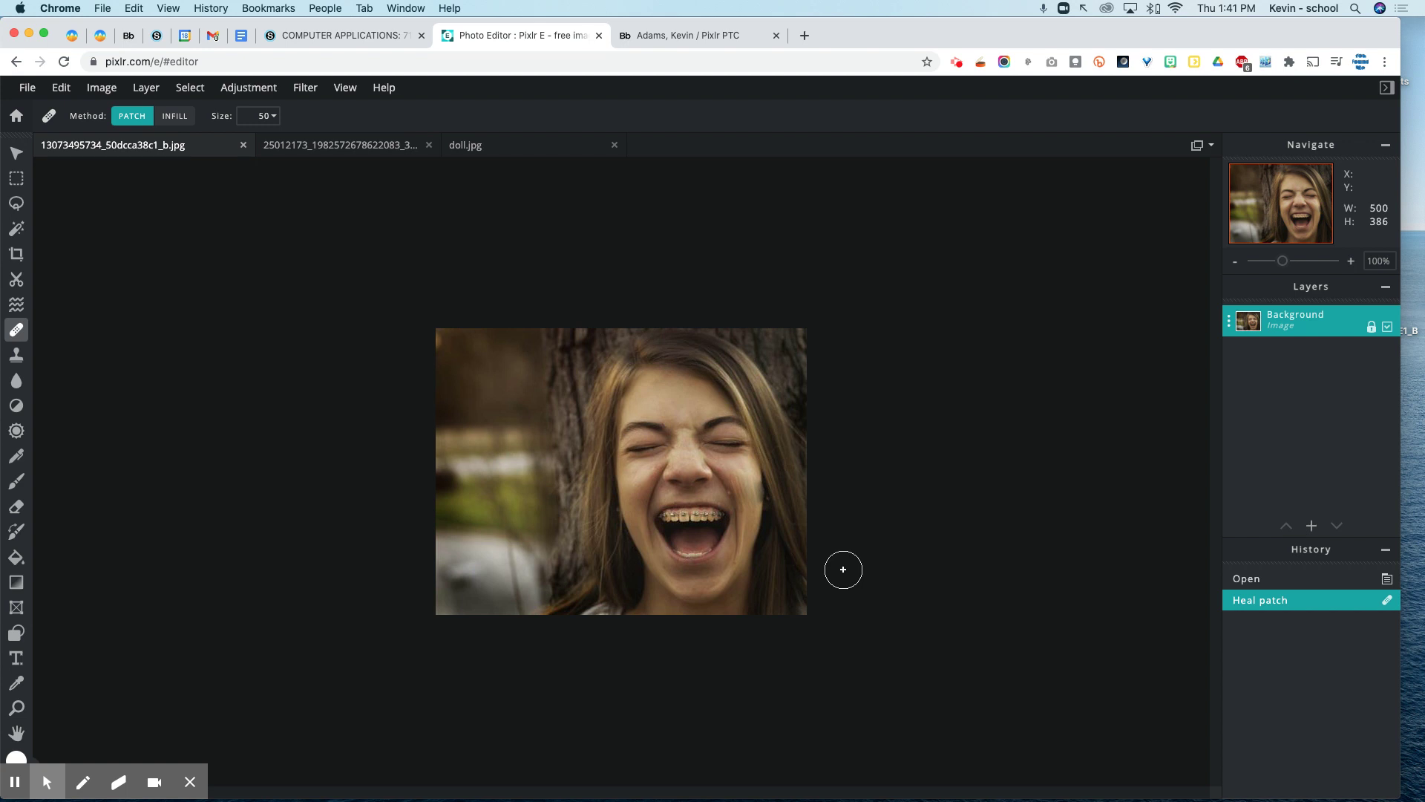
key(super+z)
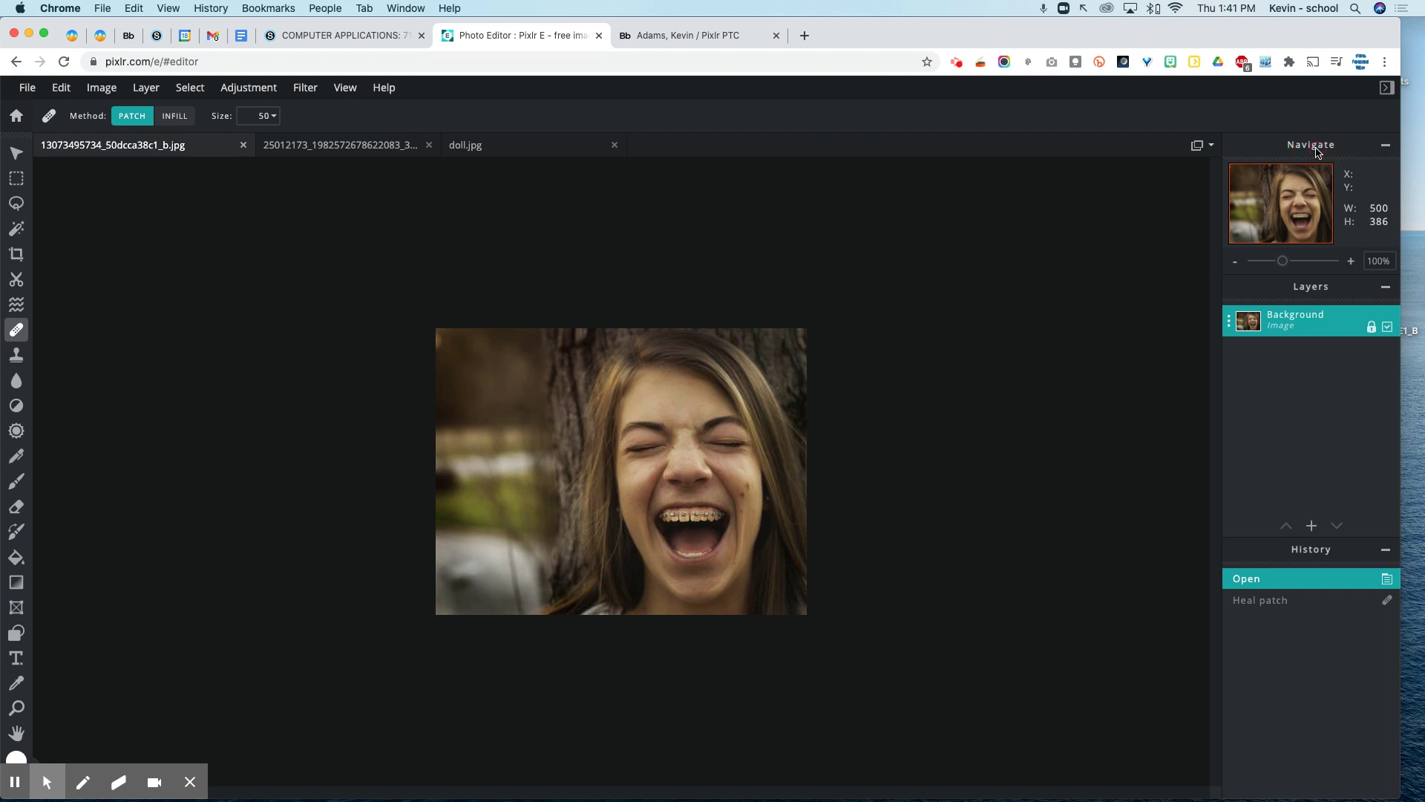
Zoom in to about 283% on the girl's face and reduce the Heal size to 20.
click(1284, 265)
drag(1284, 264, 1299, 266)
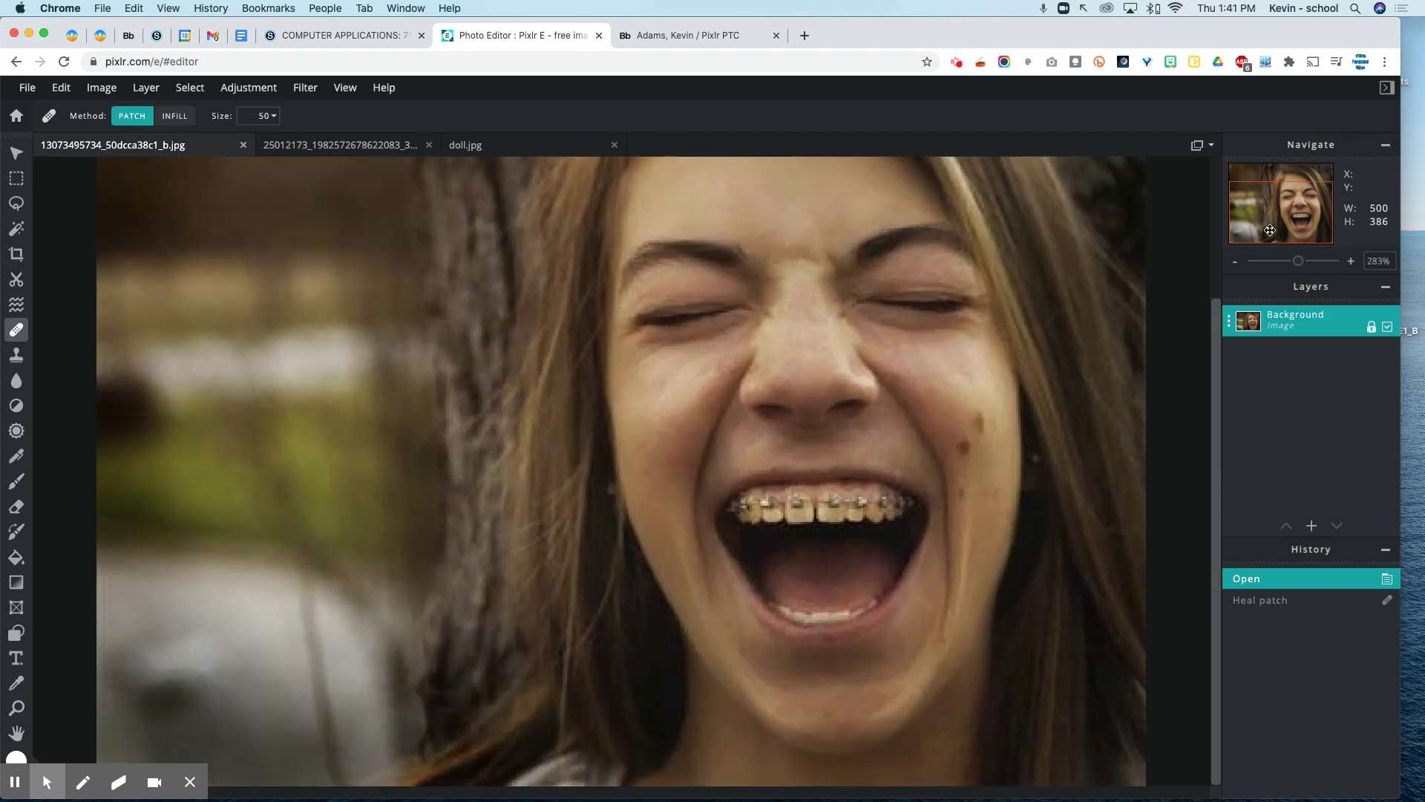
click(1304, 226)
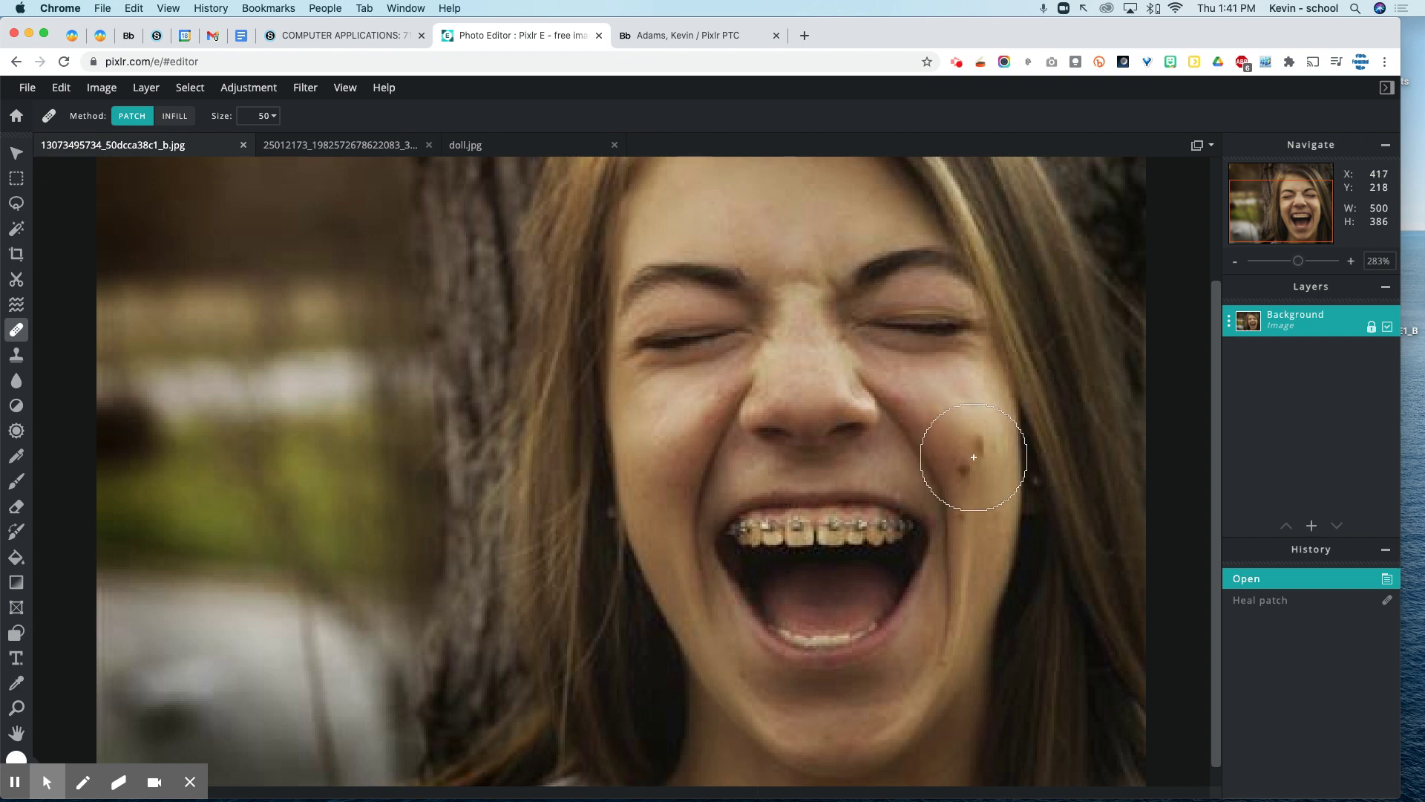
click(268, 116)
drag(168, 153, 149, 156)
Heal the cheek mole beside the mouth, dropping the brush size to 10 for the remainder.
click(978, 445)
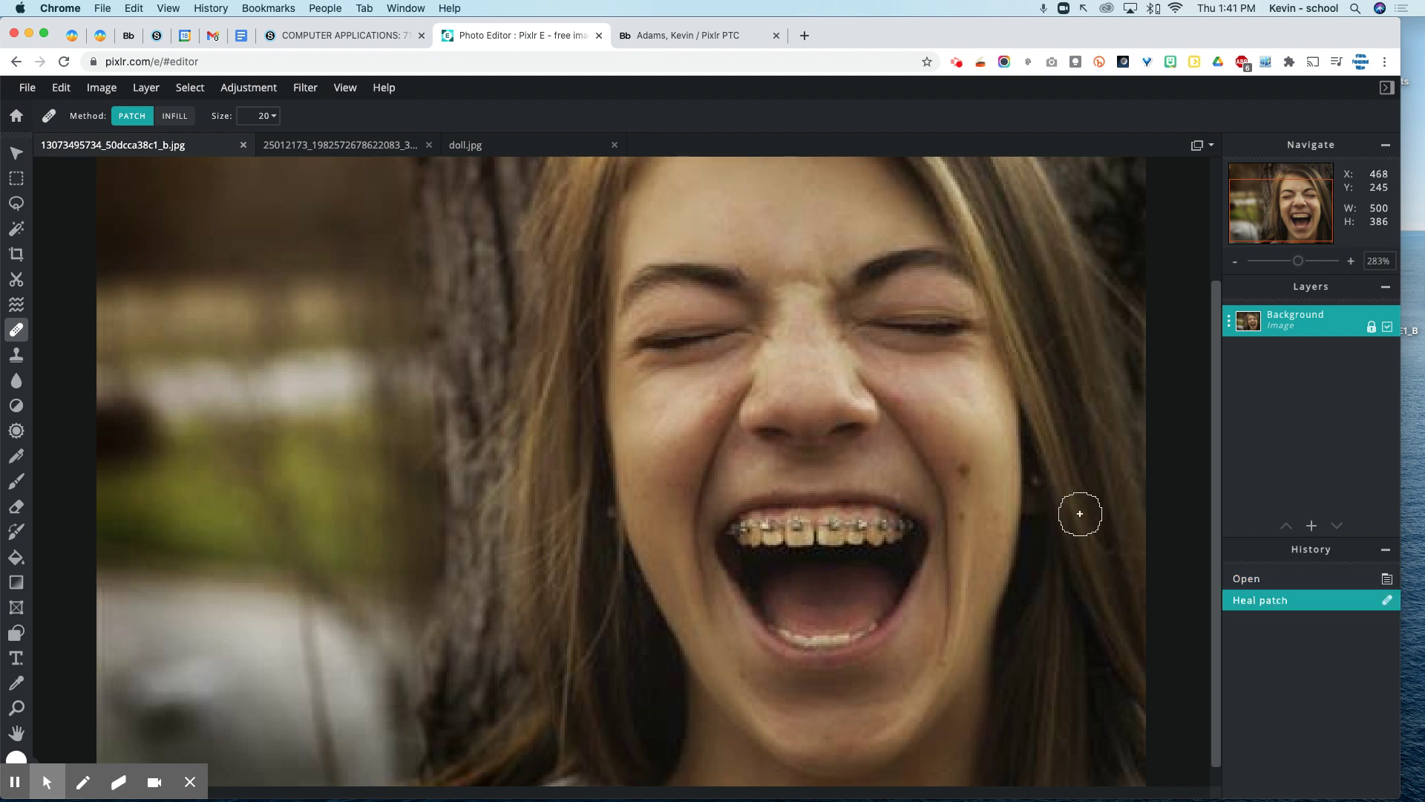
click(964, 470)
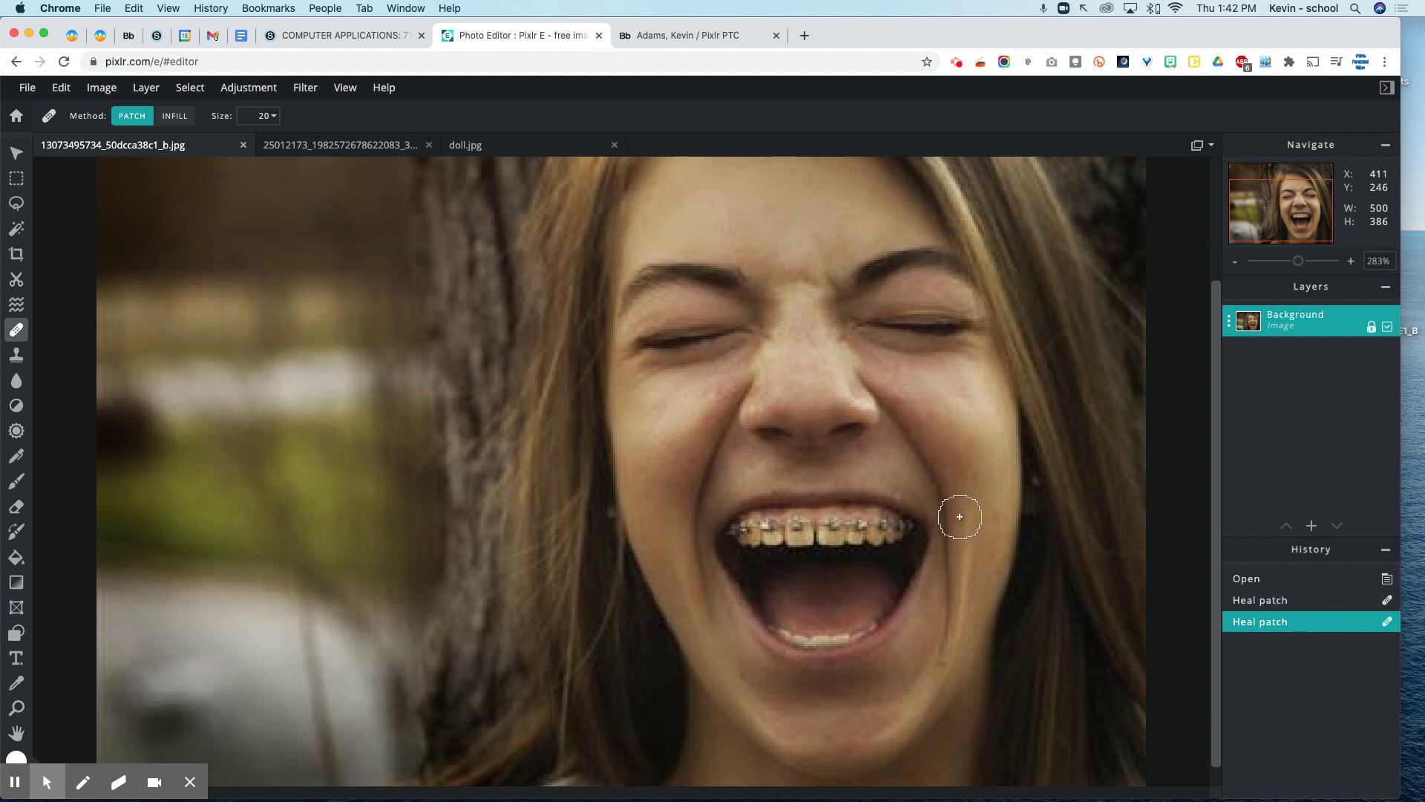
click(268, 115)
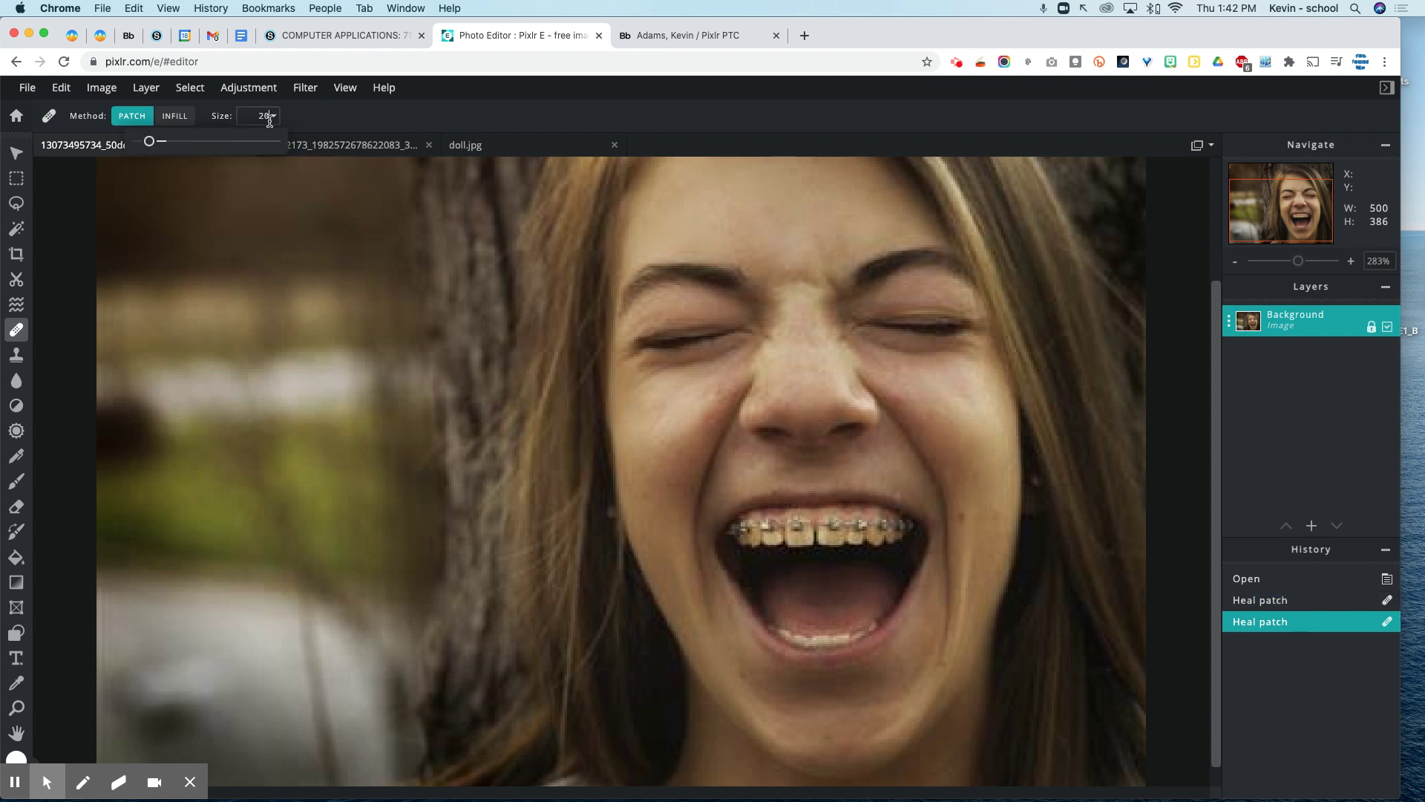
drag(152, 144, 144, 153)
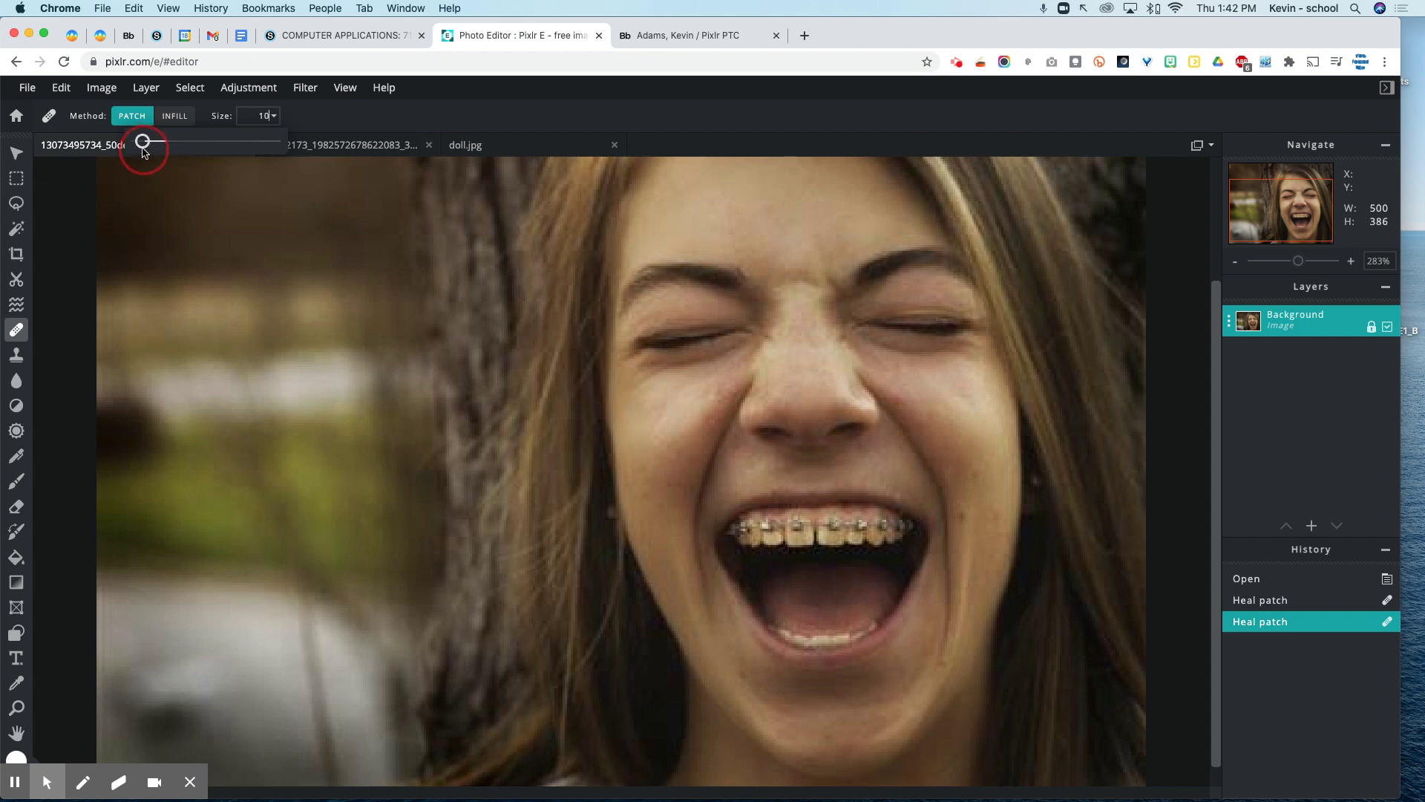
click(960, 514)
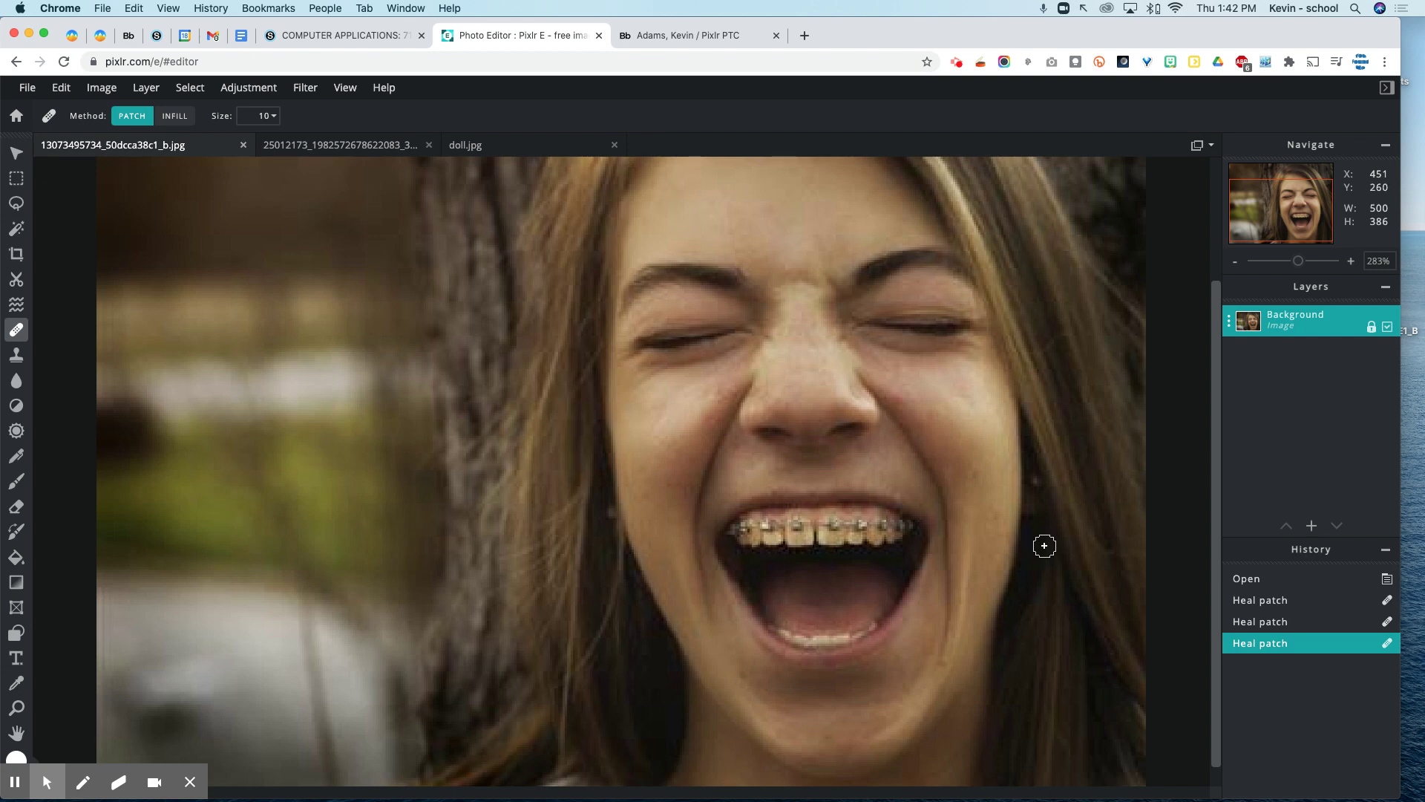
Shrink the Heal brush to size 8.
click(265, 119)
click(142, 146)
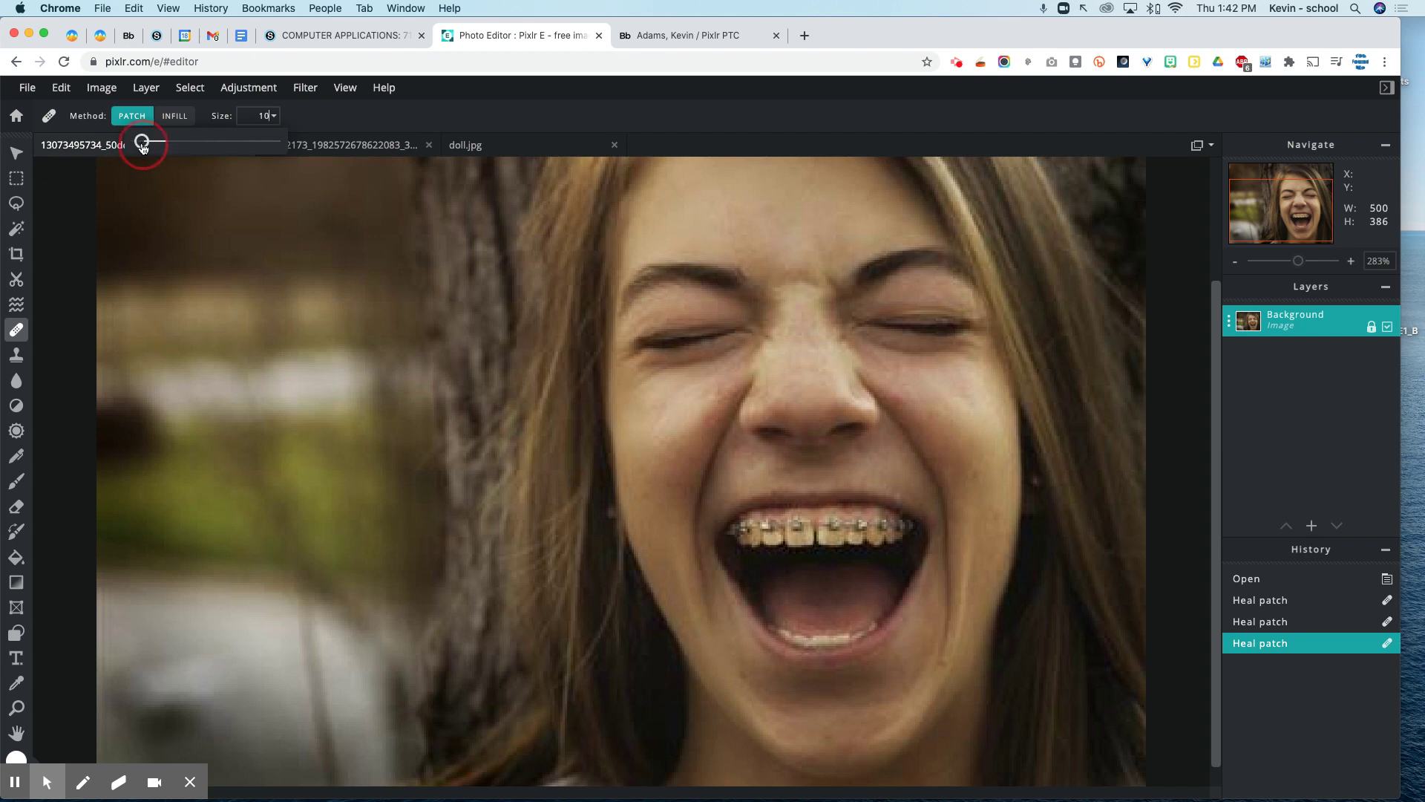
drag(142, 146, 139, 146)
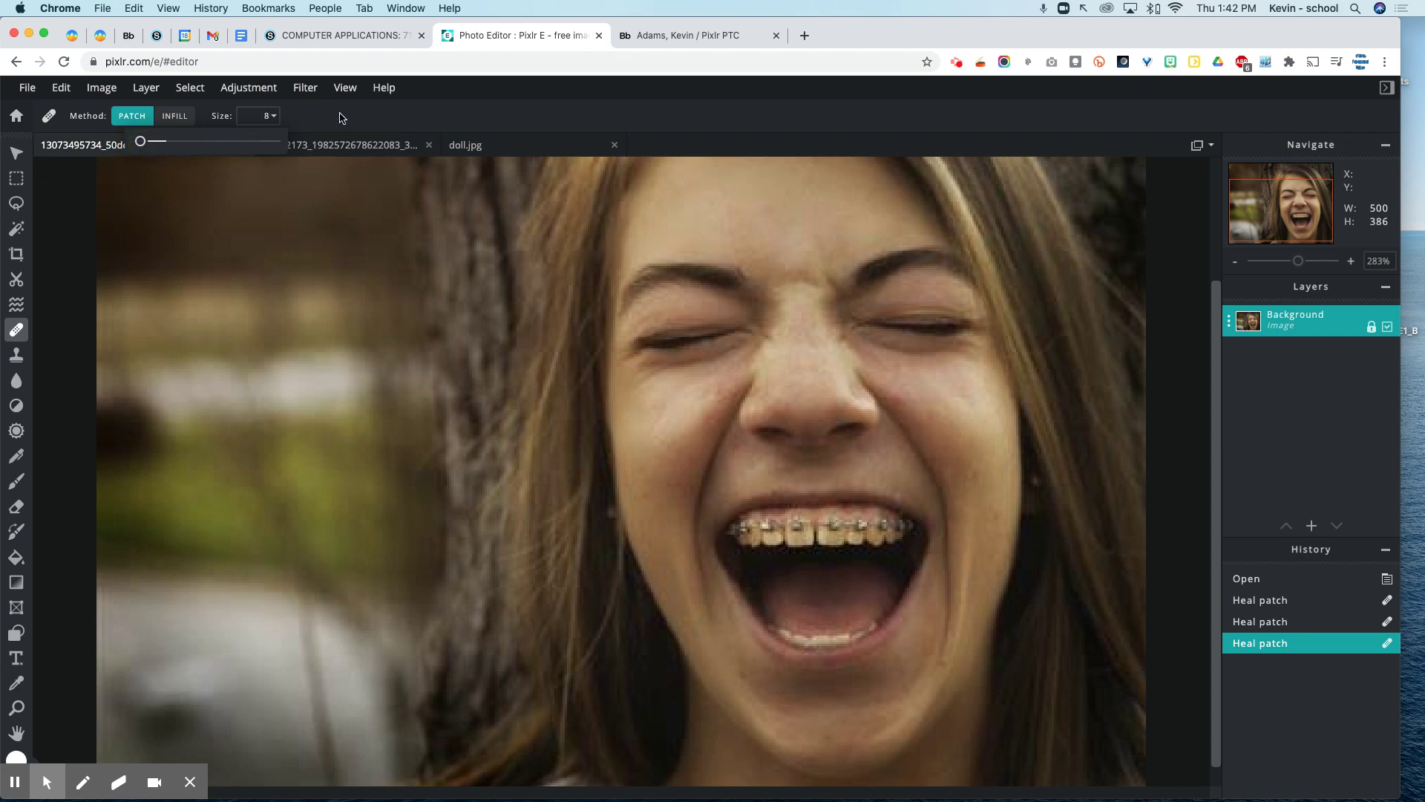
Heal five brackets on the upper teeth, then step back in History to undo the later patches.
click(798, 527)
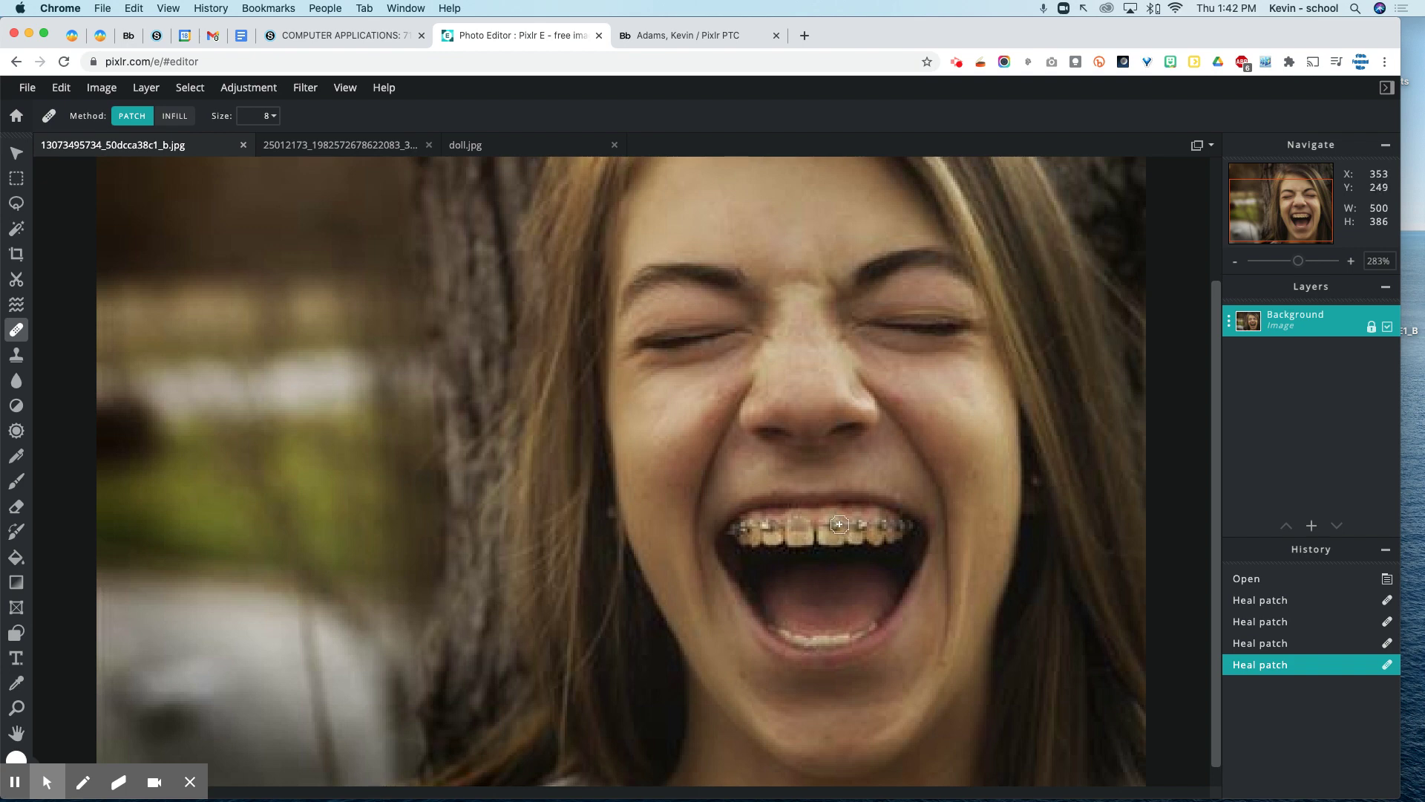
click(834, 526)
click(858, 525)
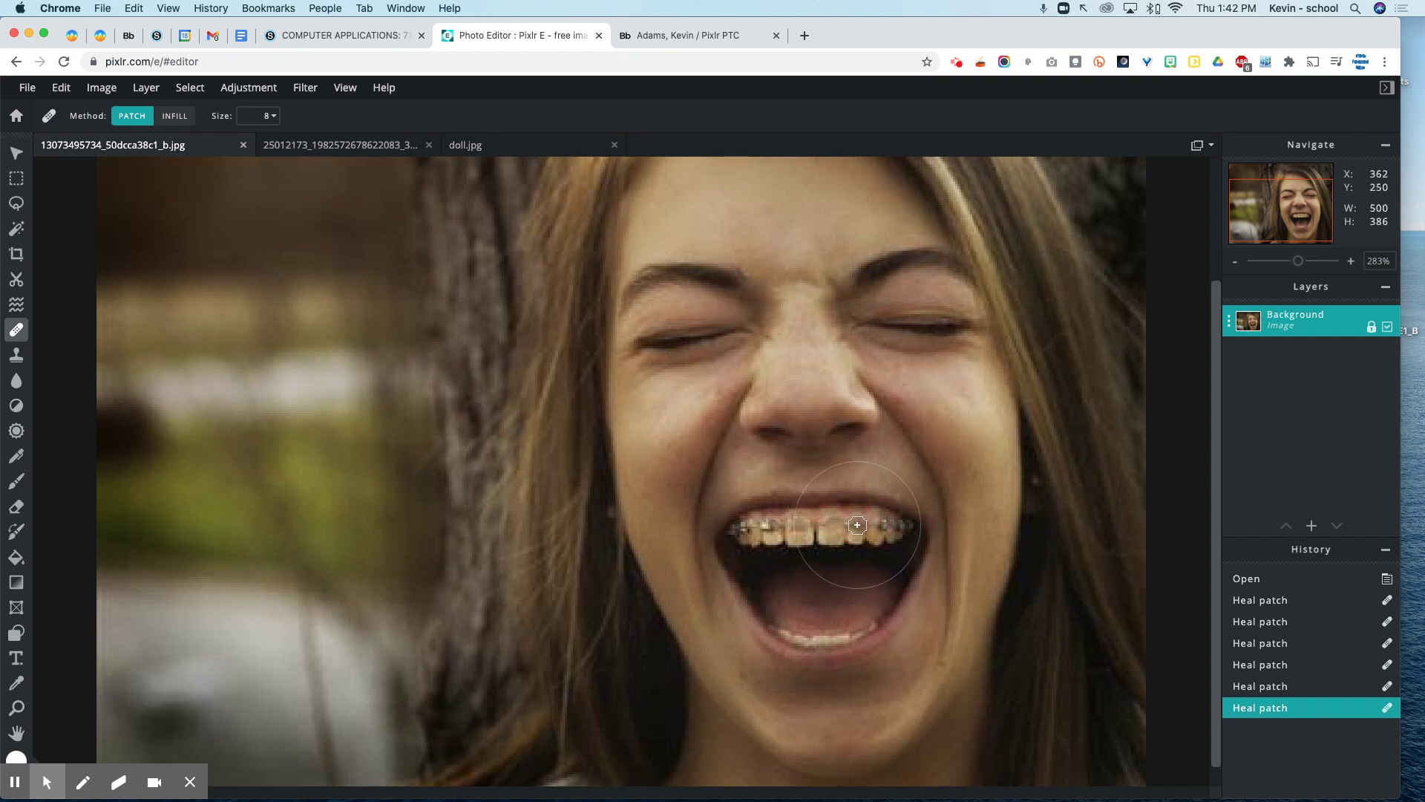
click(760, 528)
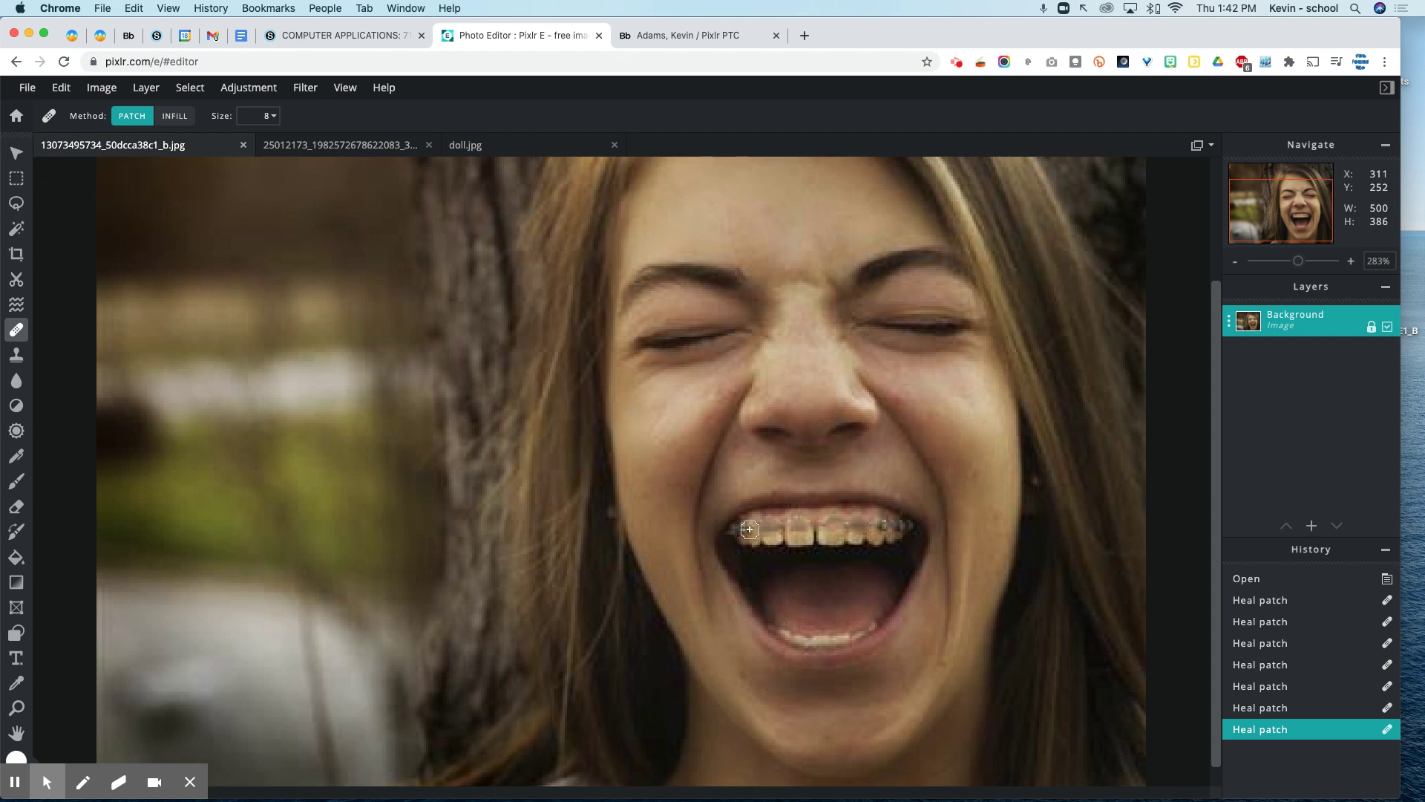
click(747, 529)
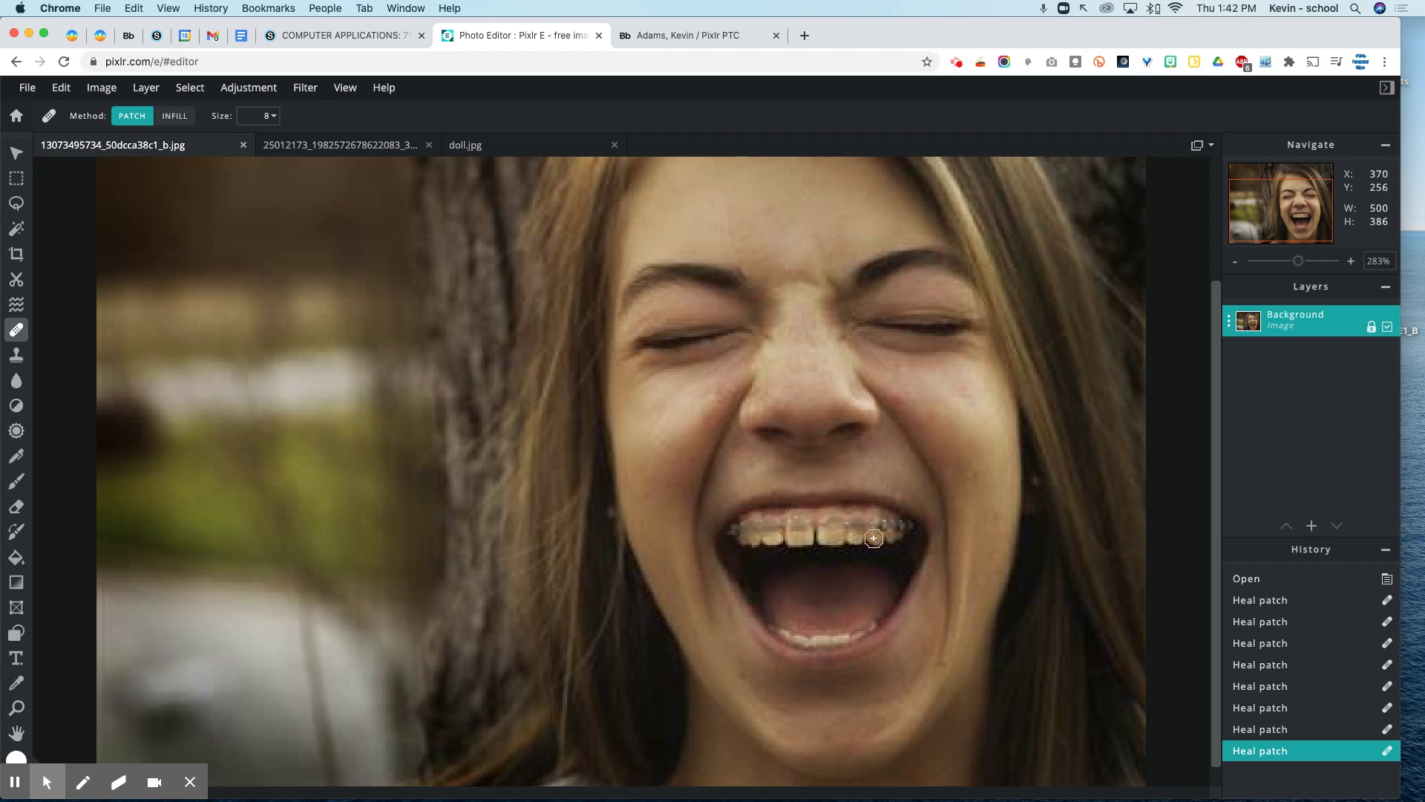
mouse_move(1298, 265)
mouse_down()
mouse_move(1279, 284)
mouse_move(1302, 283)
mouse_up()
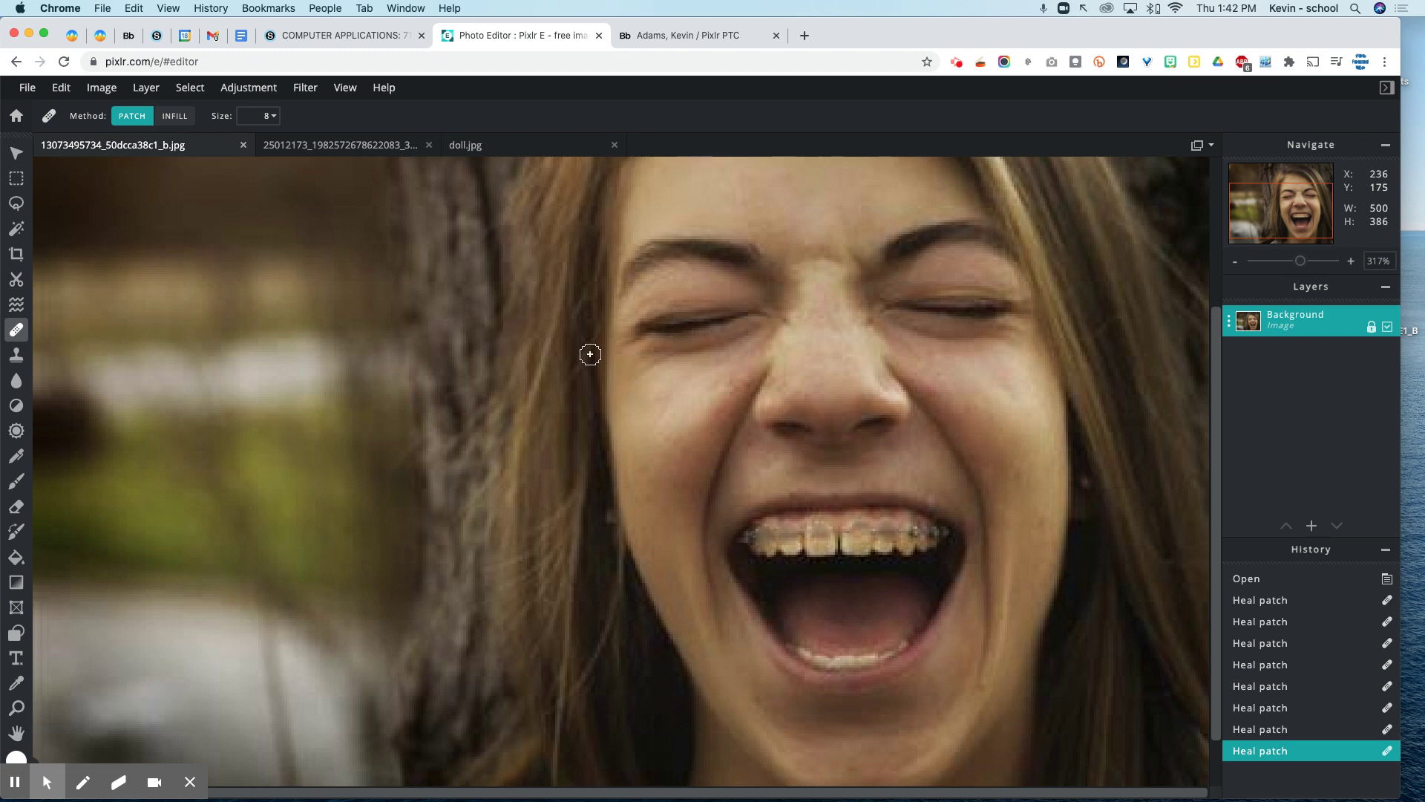
click(1304, 710)
Step back in History to the third Heal patch so the braces reappear.
click(1300, 685)
click(1299, 664)
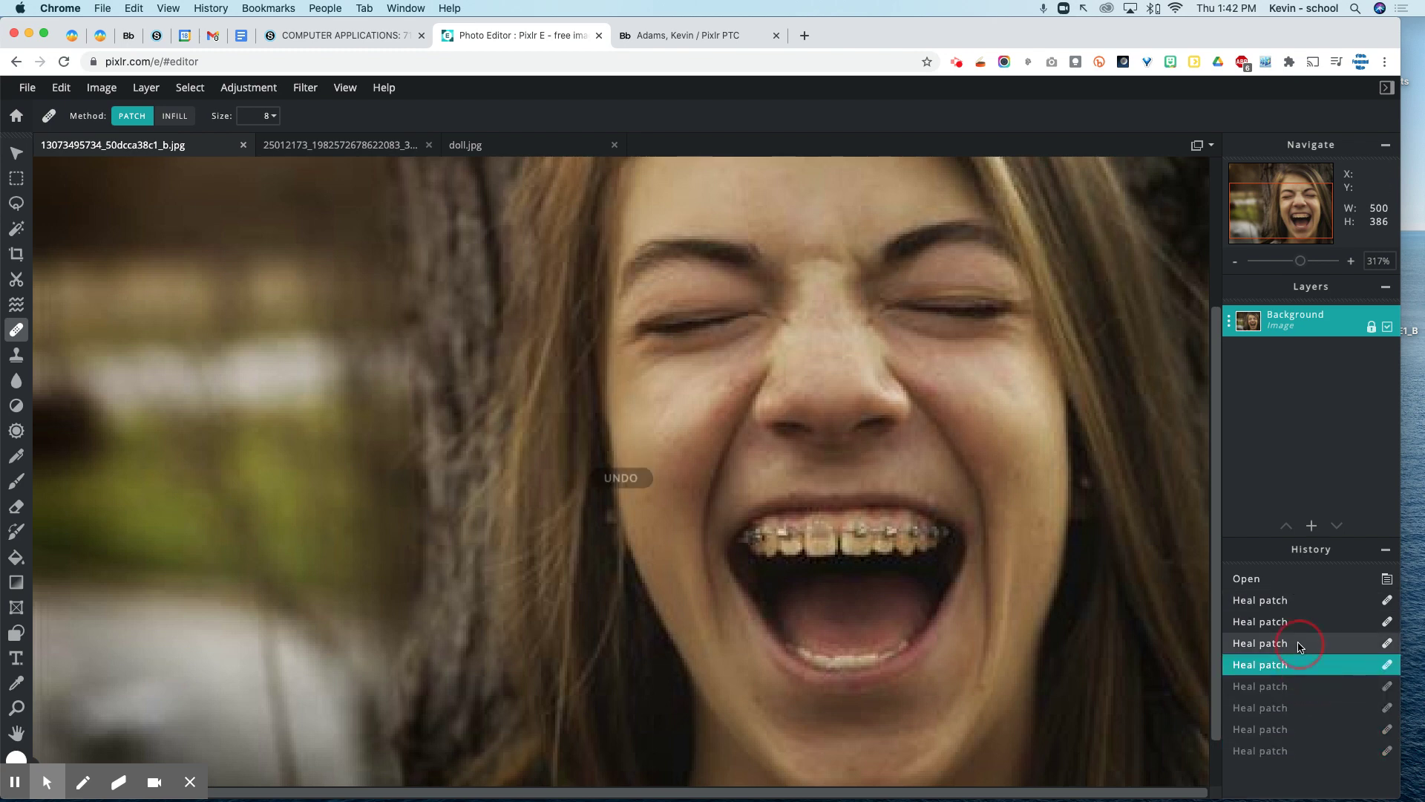
click(1297, 642)
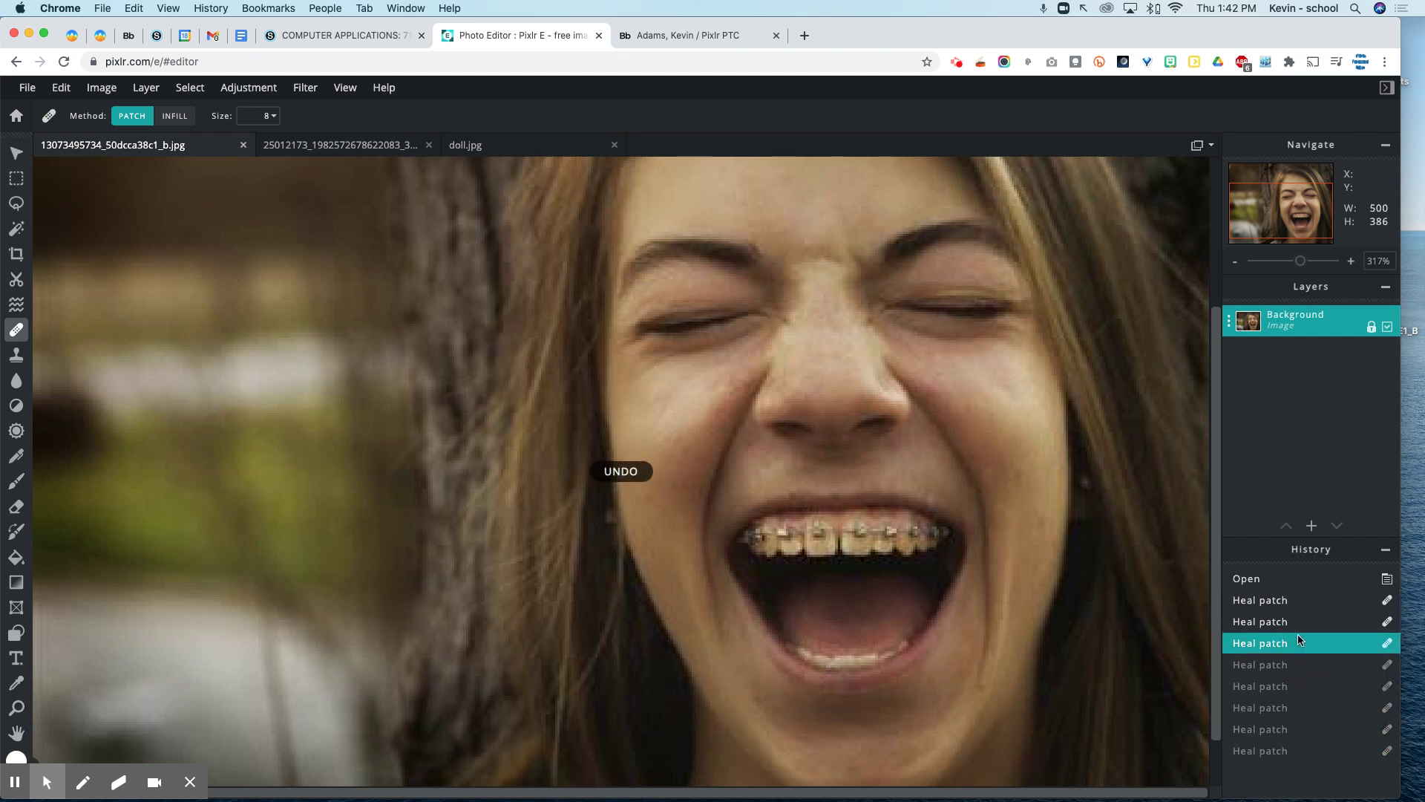
Switch to the Clone Stamp and set its source on the cheek skin beside the mouth.
click(14, 356)
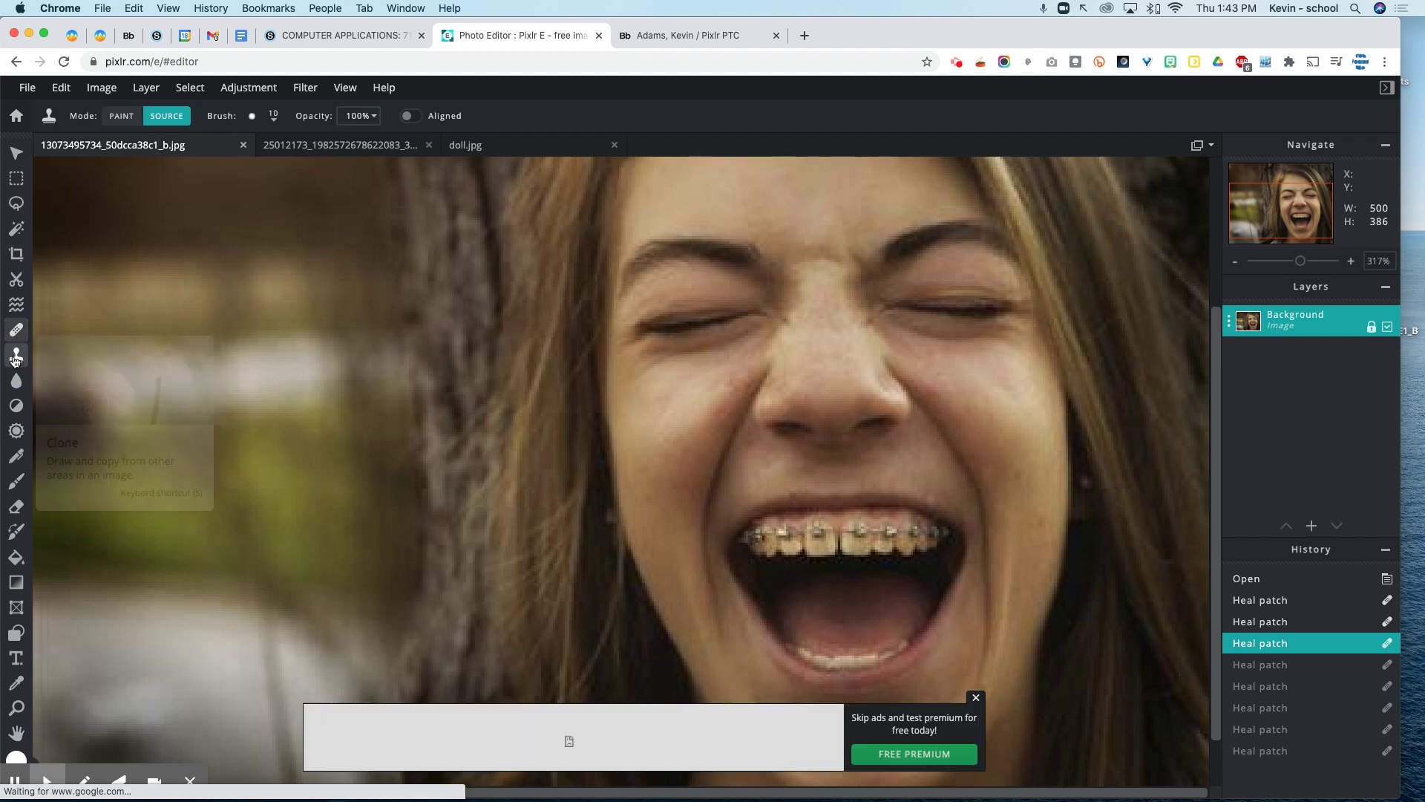
click(975, 698)
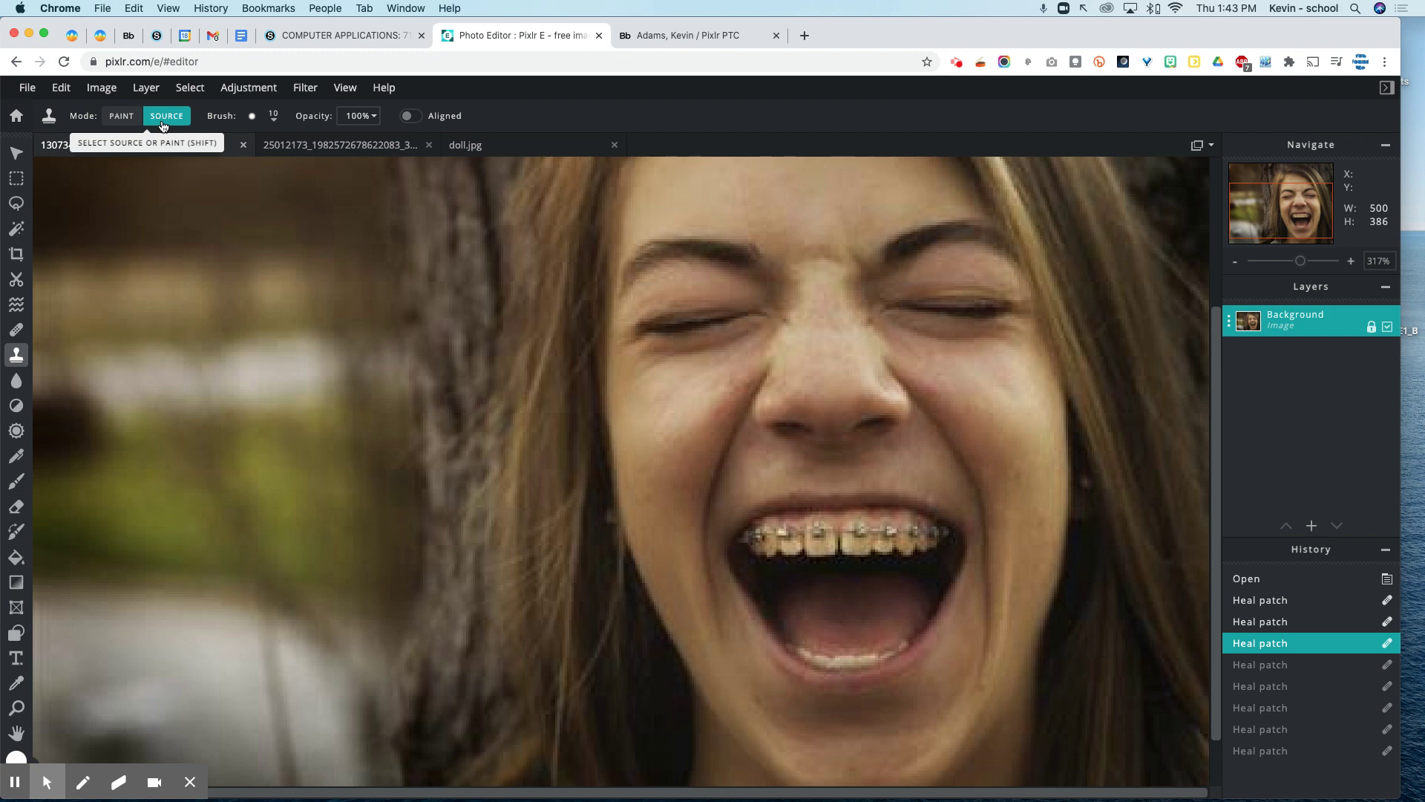
key(shift)
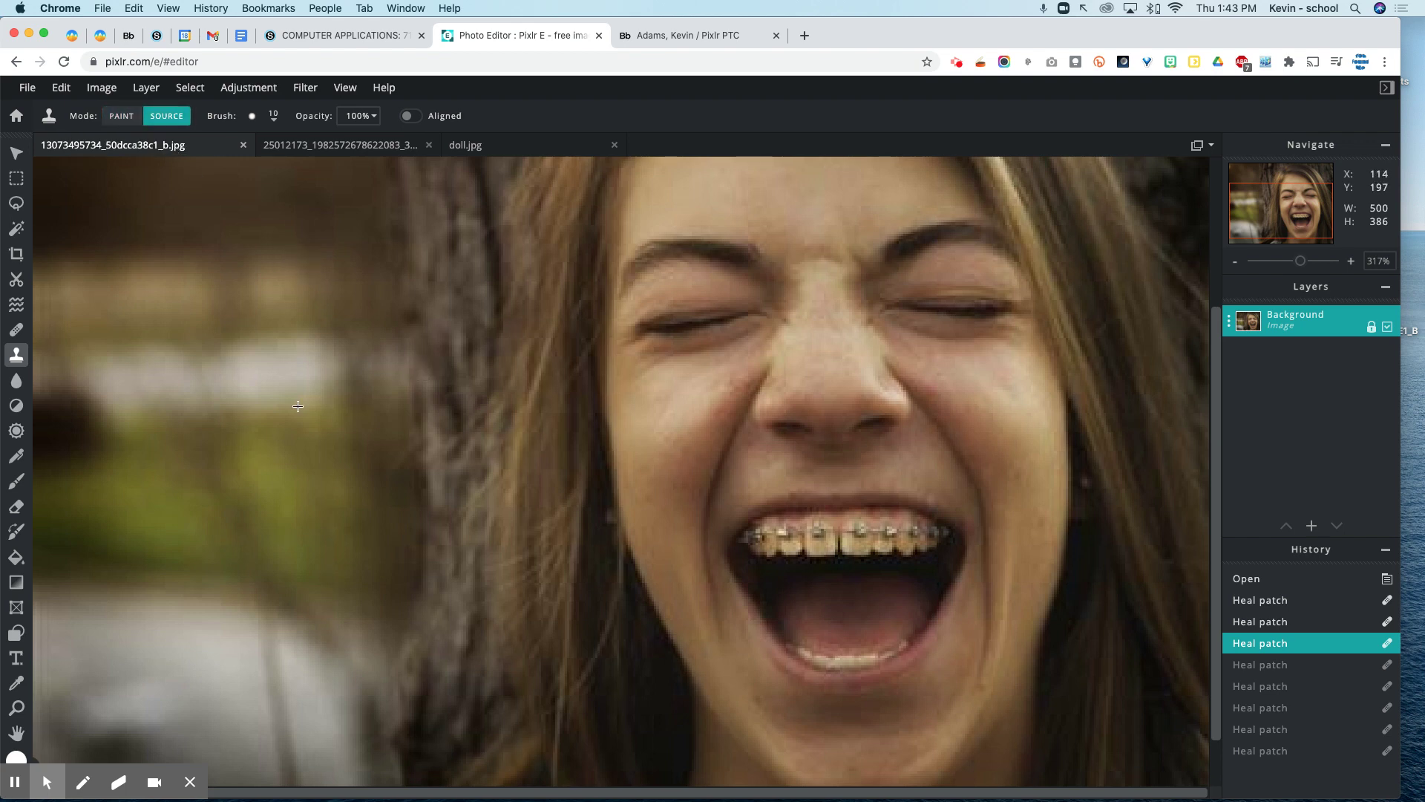
click(271, 374)
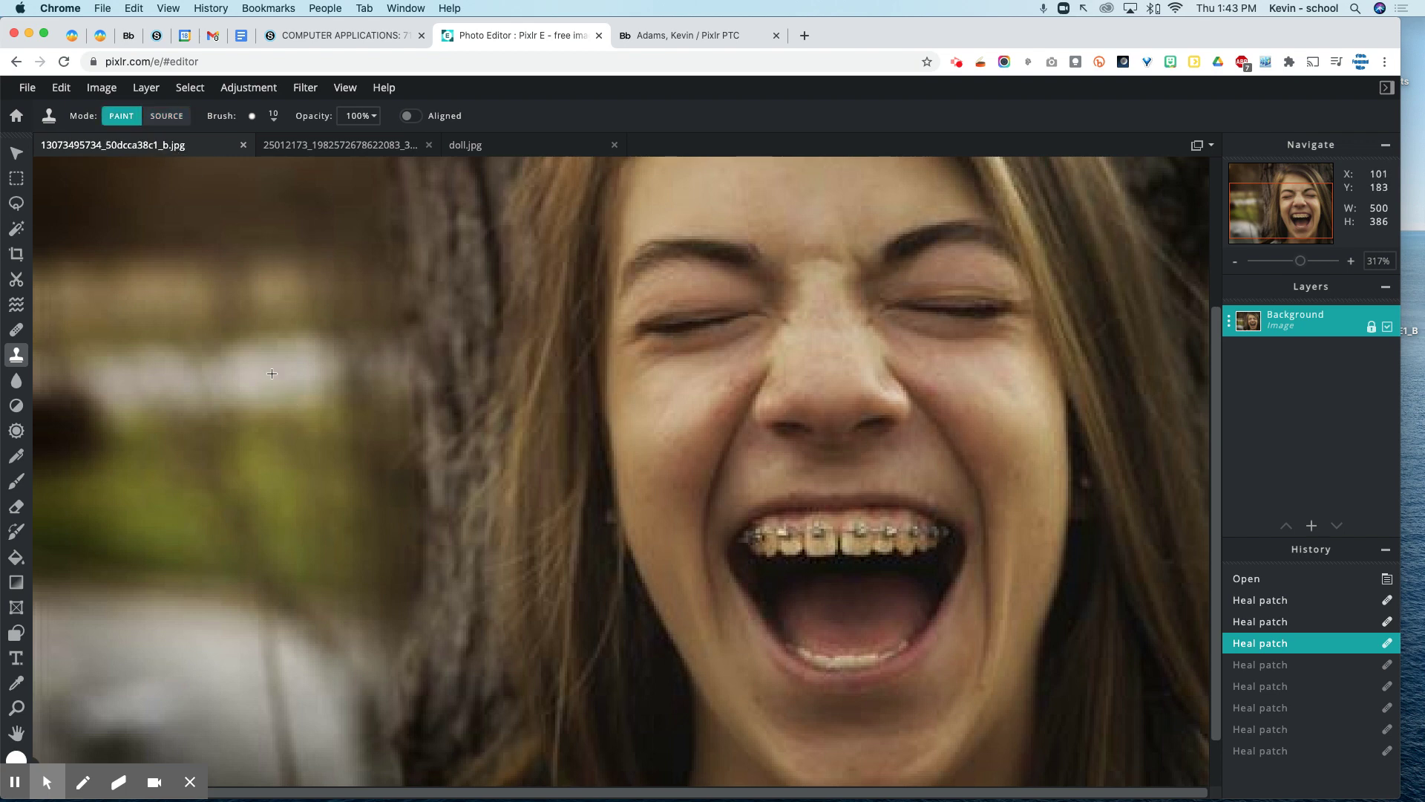
key(alt)
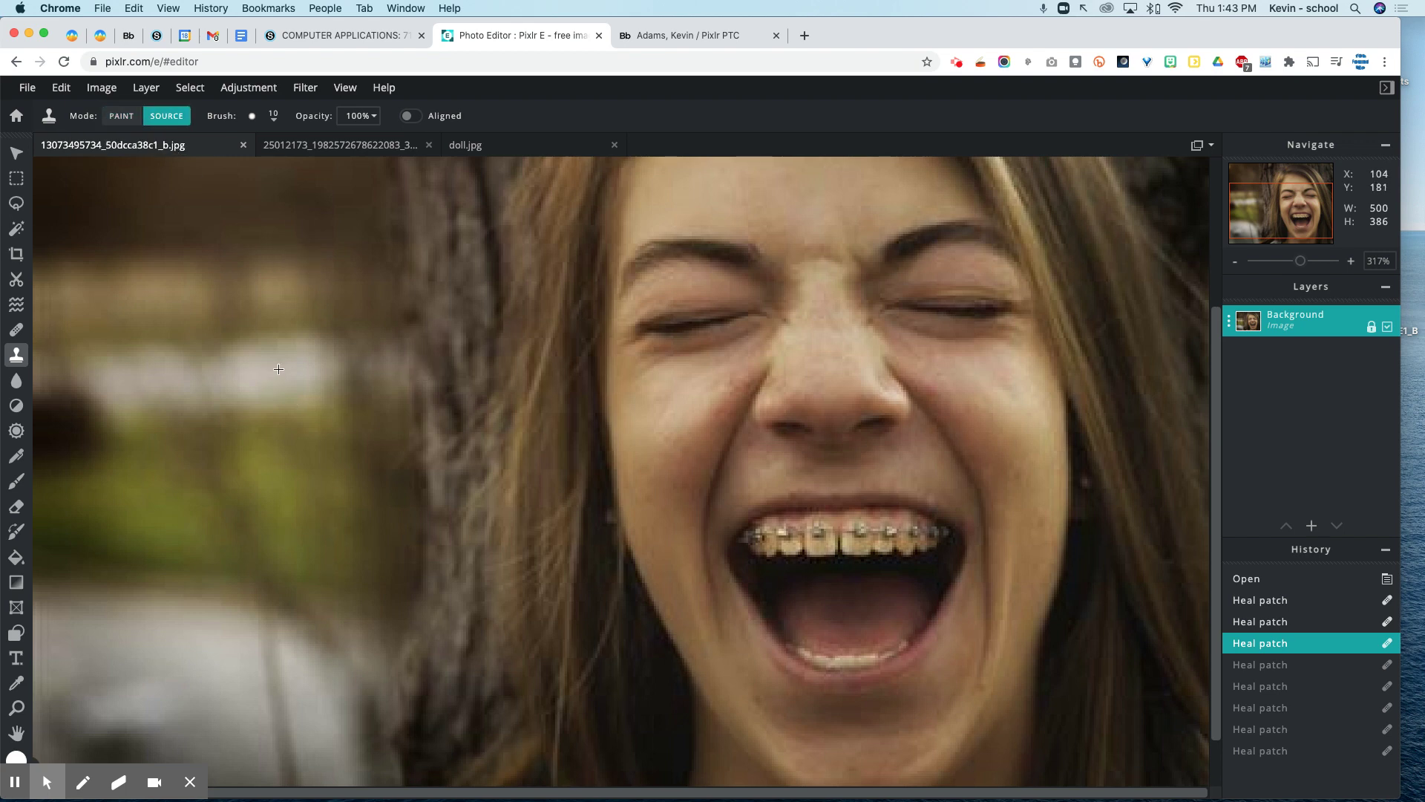
click(661, 512)
key(alt)
click(658, 514)
Stamp cloned skin onto the cheek beside the mouth, undoing the stray strokes over nose and teeth.
click(655, 512)
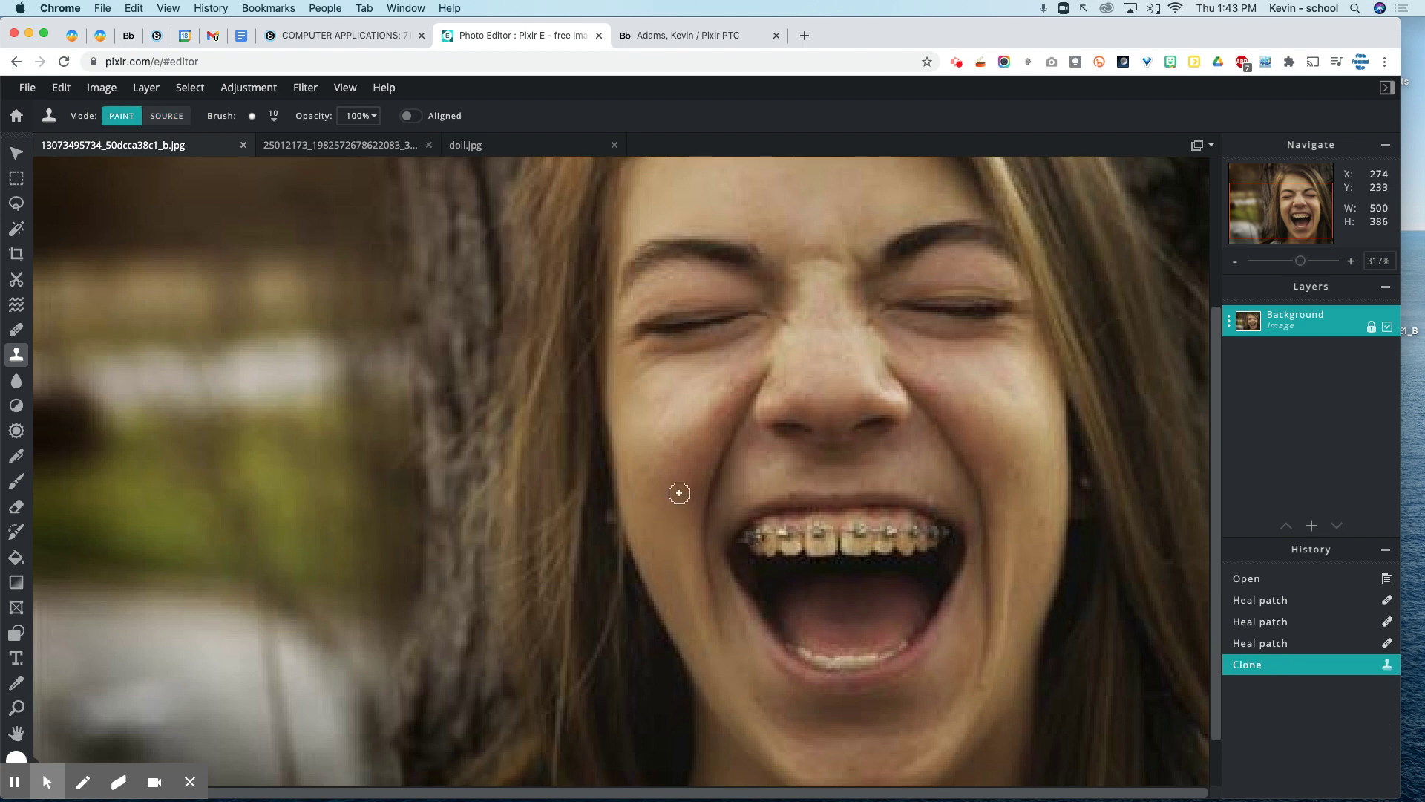
click(698, 469)
click(696, 456)
click(676, 464)
click(677, 477)
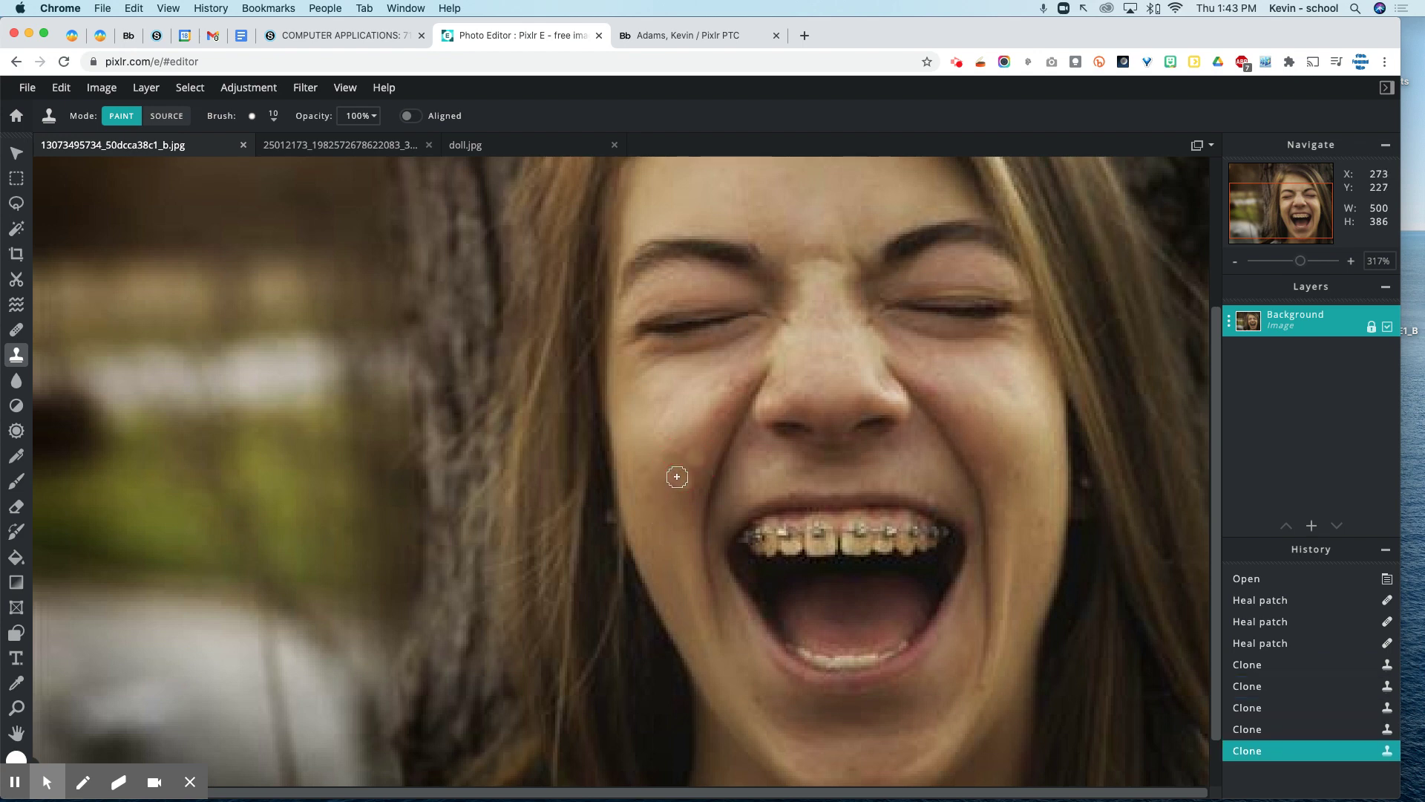
mouse_move(677, 476)
mouse_down()
mouse_move(705, 459)
mouse_move(696, 516)
mouse_up()
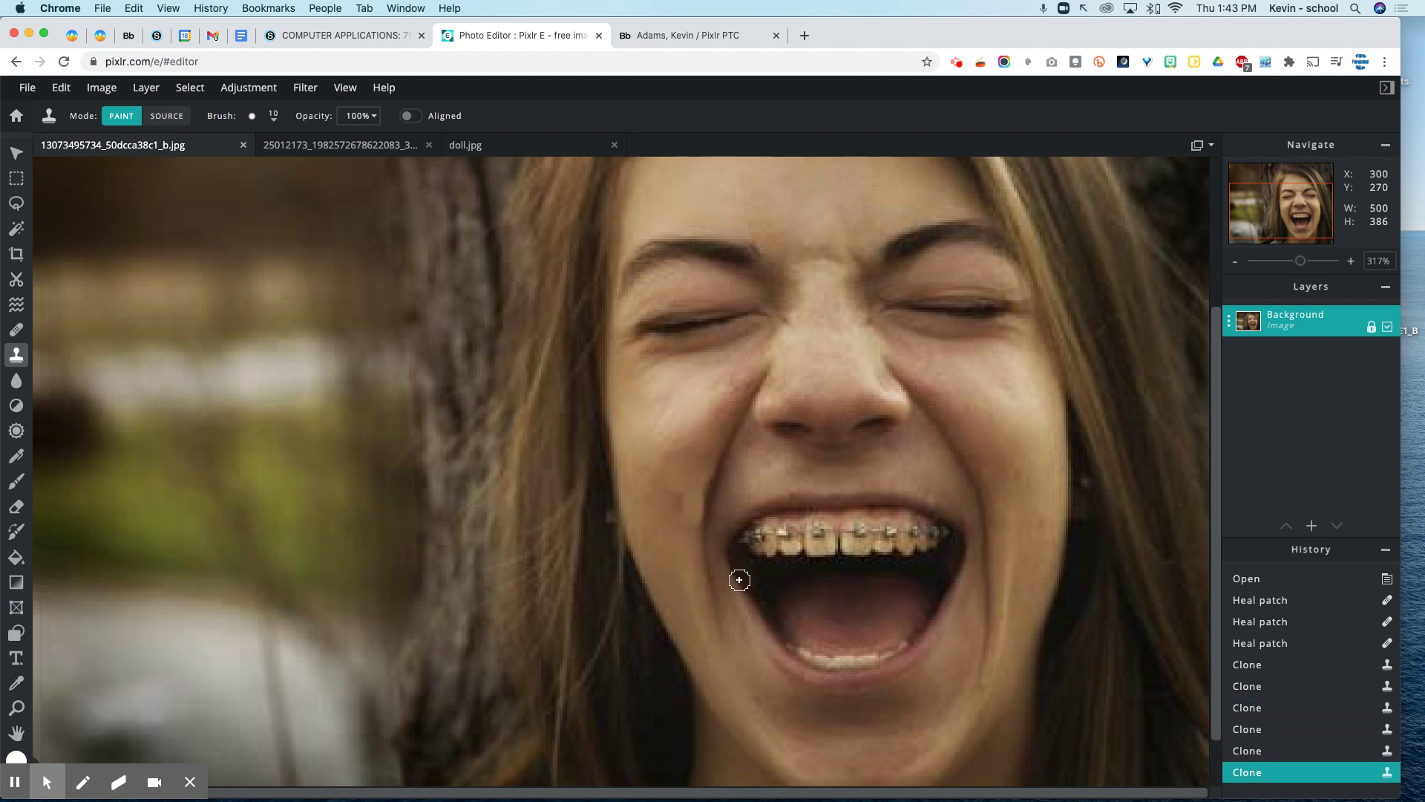
key(super+z)
key(super+z)
key(super+z)
key(super+z)
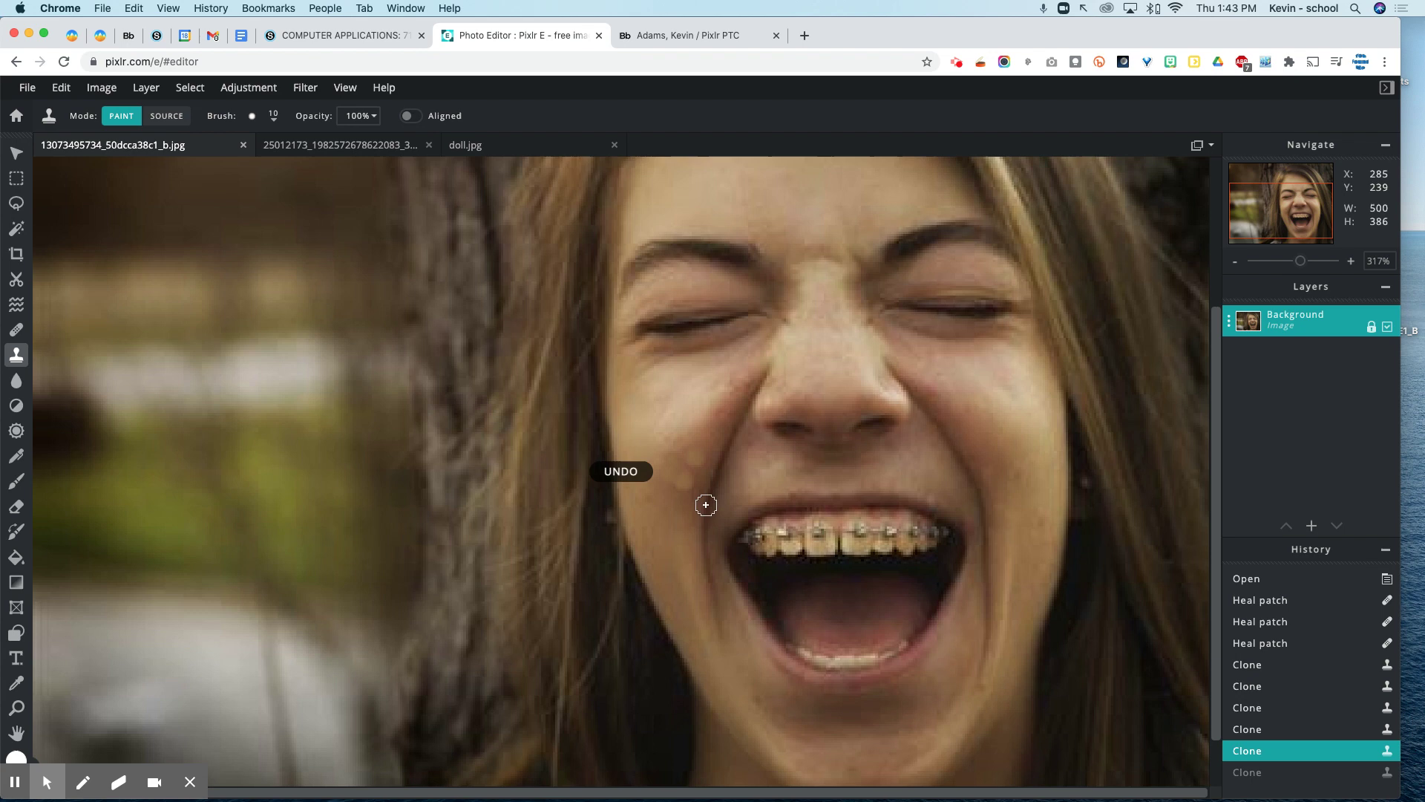
key(super+z)
mouse_move(697, 495)
mouse_down()
mouse_move(722, 427)
mouse_move(750, 436)
mouse_move(707, 489)
mouse_move(742, 497)
mouse_move(748, 525)
mouse_move(805, 487)
mouse_move(819, 439)
mouse_move(805, 371)
mouse_move(878, 365)
mouse_move(823, 443)
mouse_move(828, 480)
mouse_move(787, 523)
mouse_move(815, 547)
mouse_move(852, 495)
mouse_move(995, 448)
mouse_move(945, 507)
mouse_up()
key(super+z)
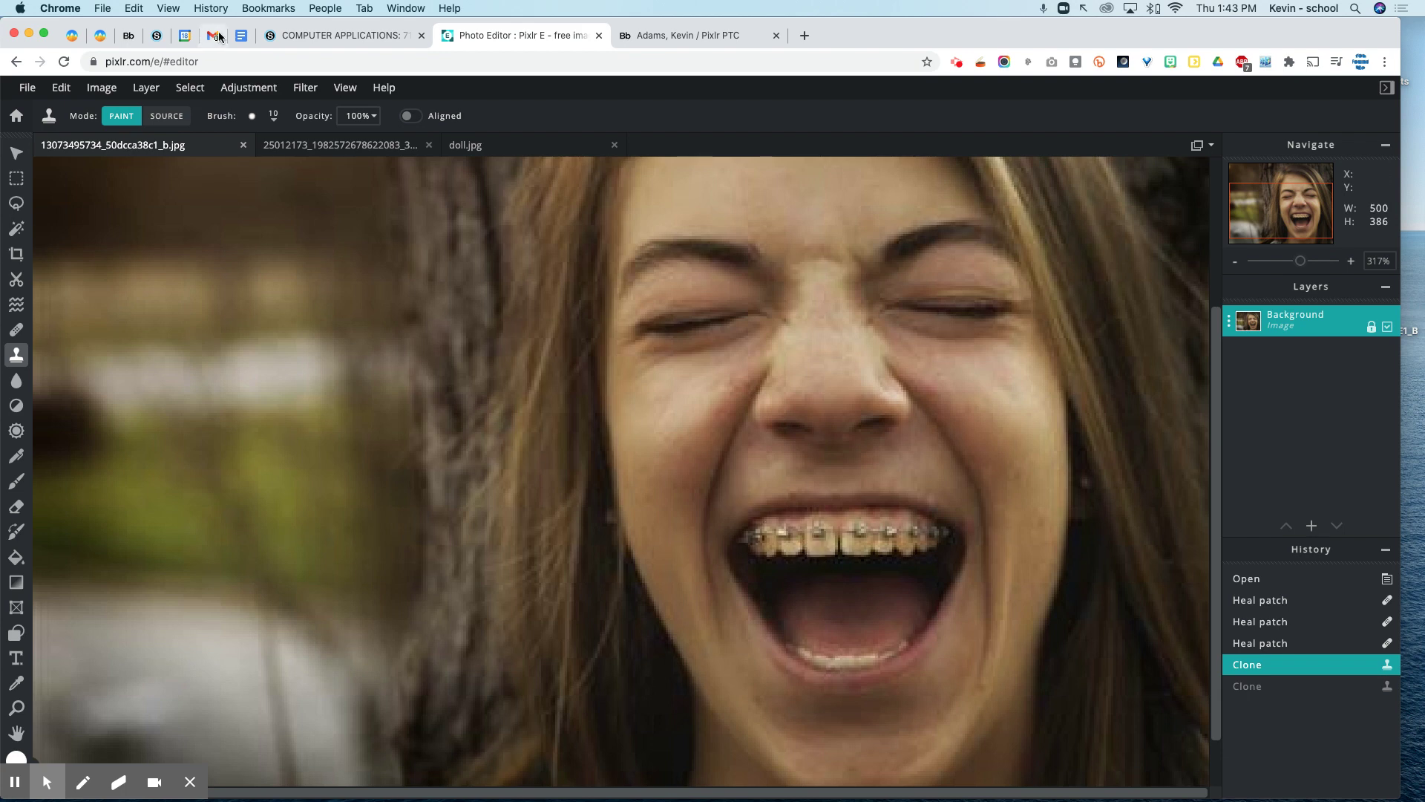
Reduce the clone brush size from 10px to 5px.
click(274, 121)
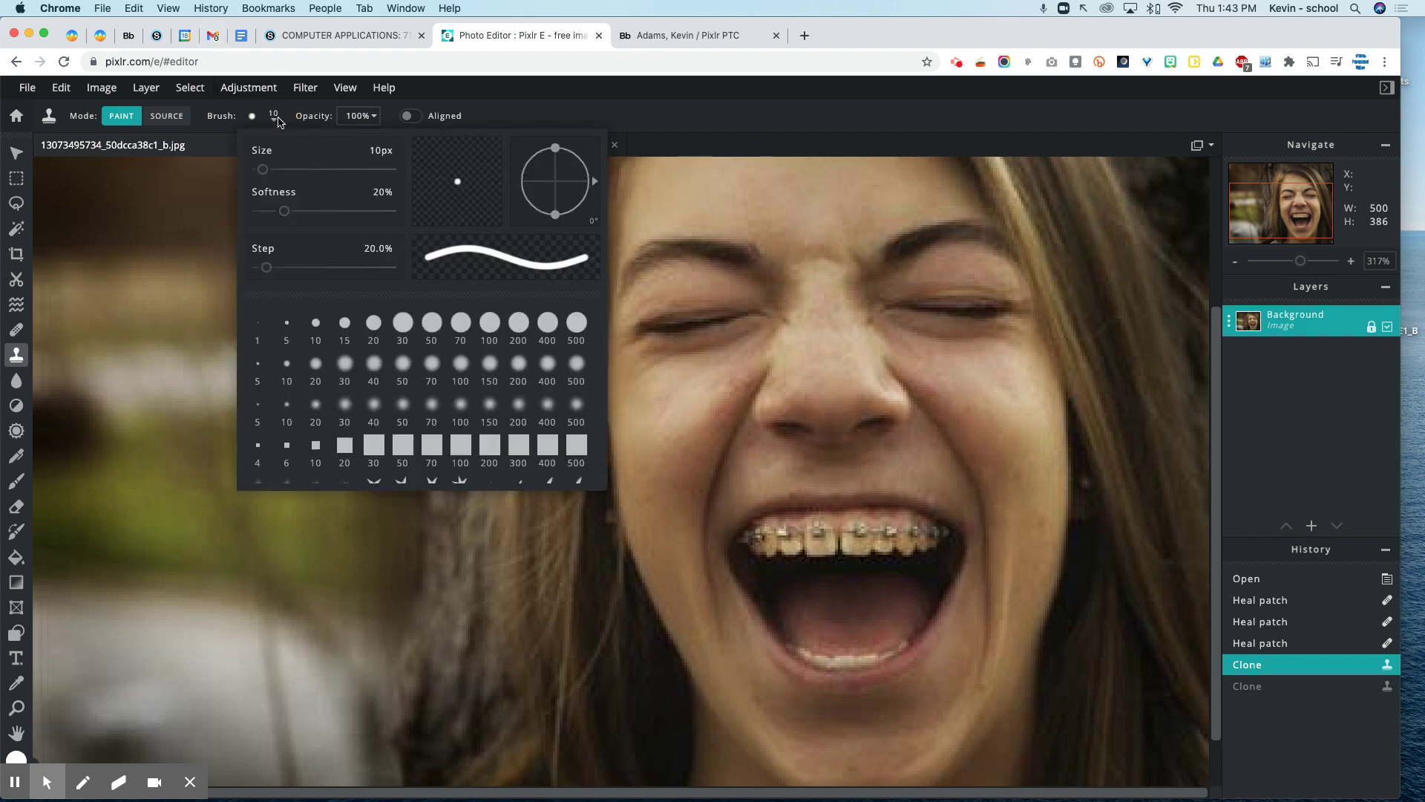
drag(263, 170, 261, 175)
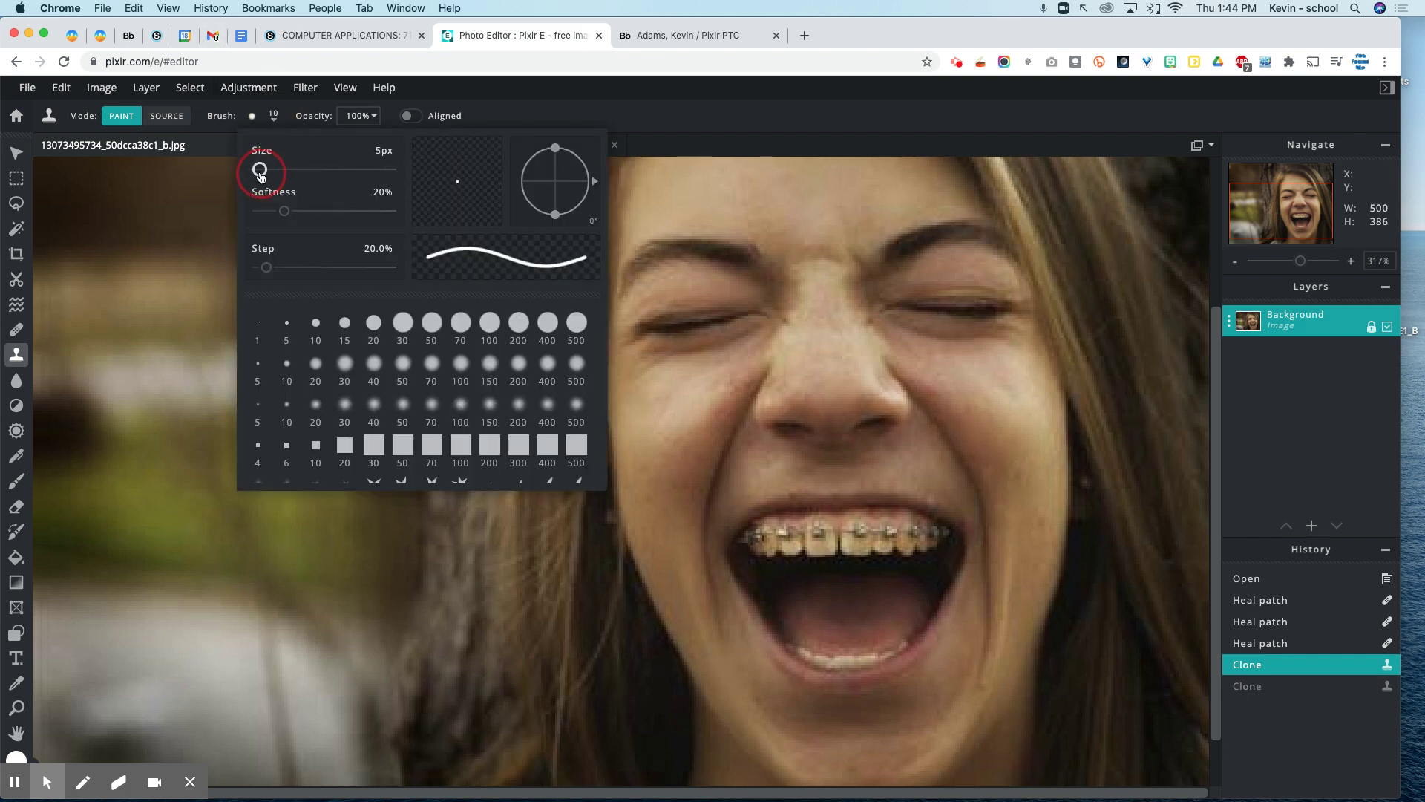
click(492, 115)
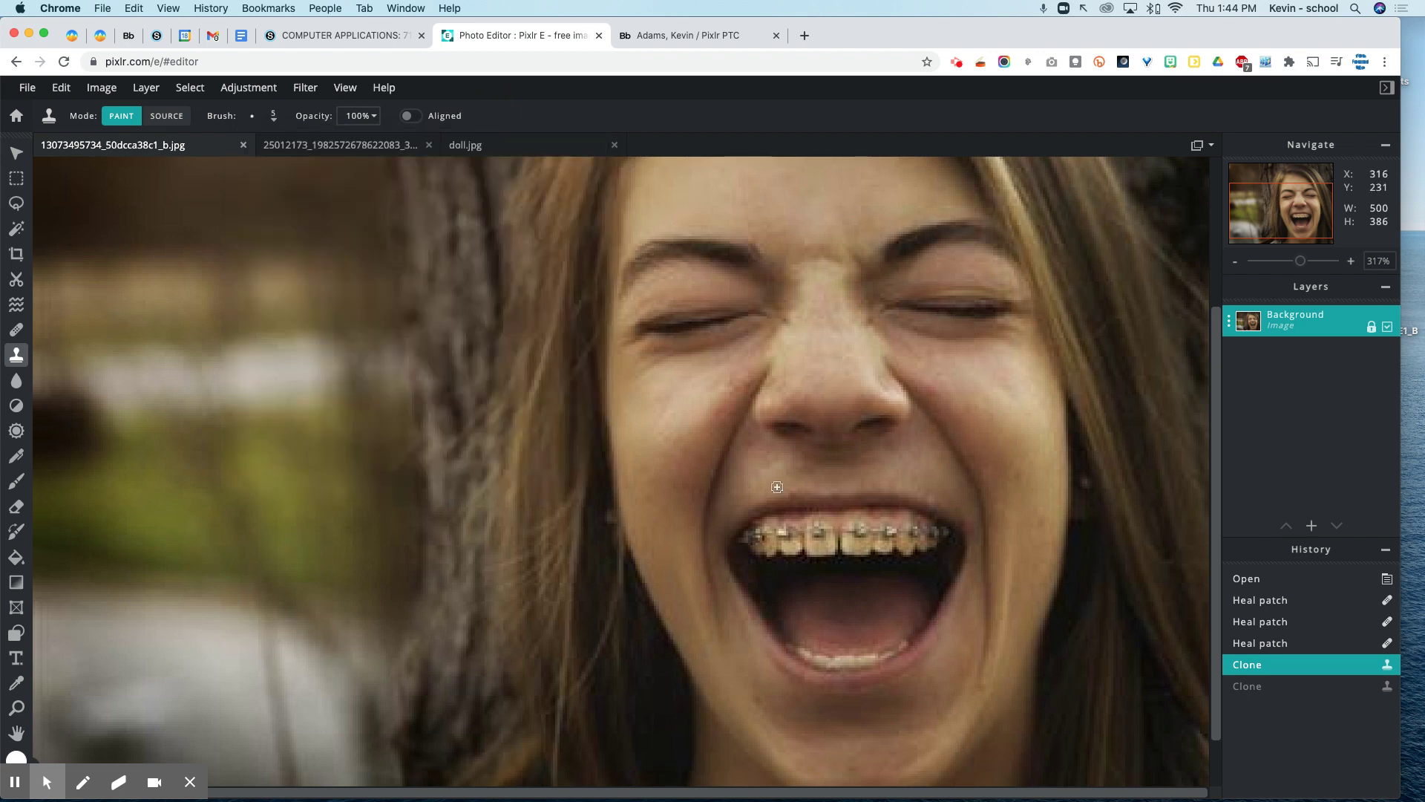
Sample clean tooth colour and stamp it over the brackets on the middle upper teeth.
key(alt)
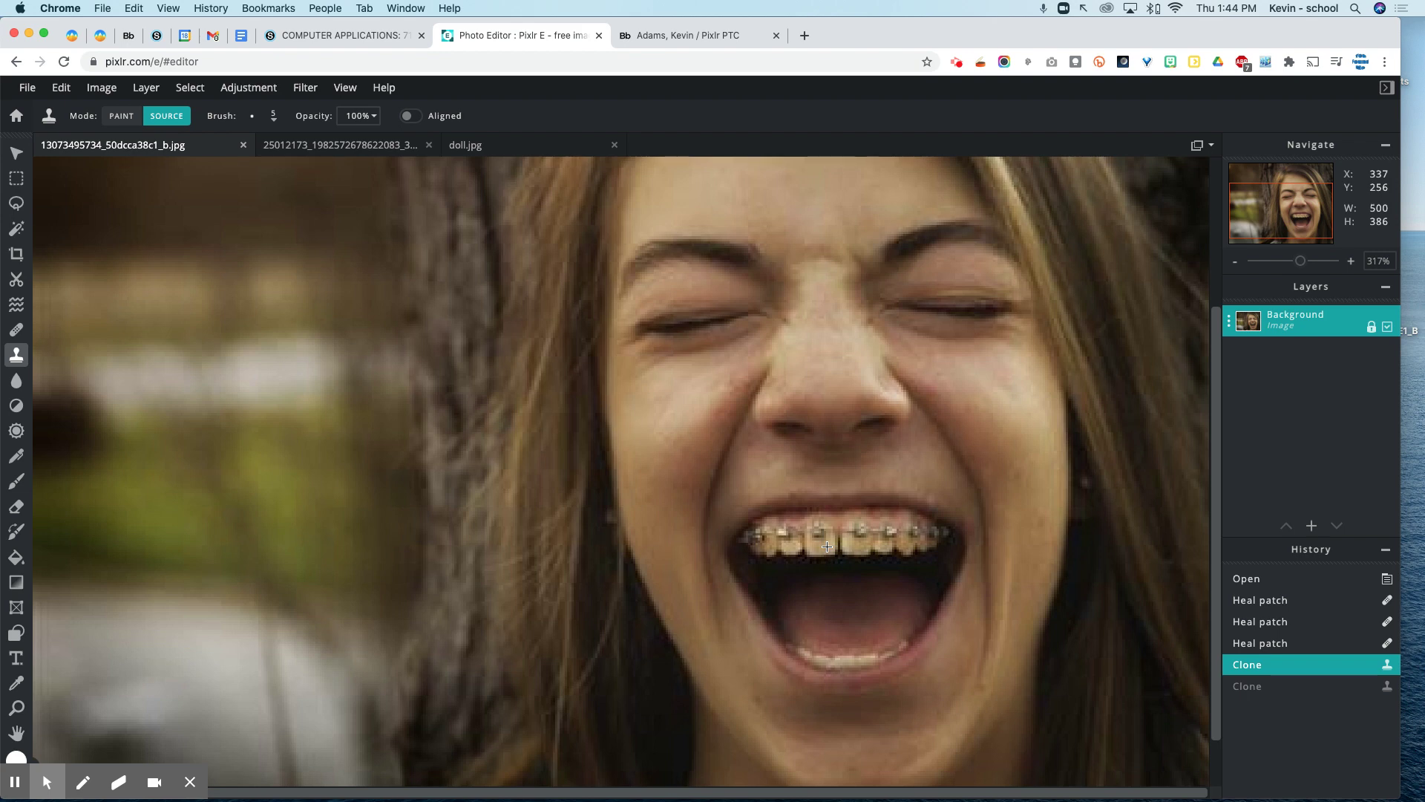
alt+click(825, 541)
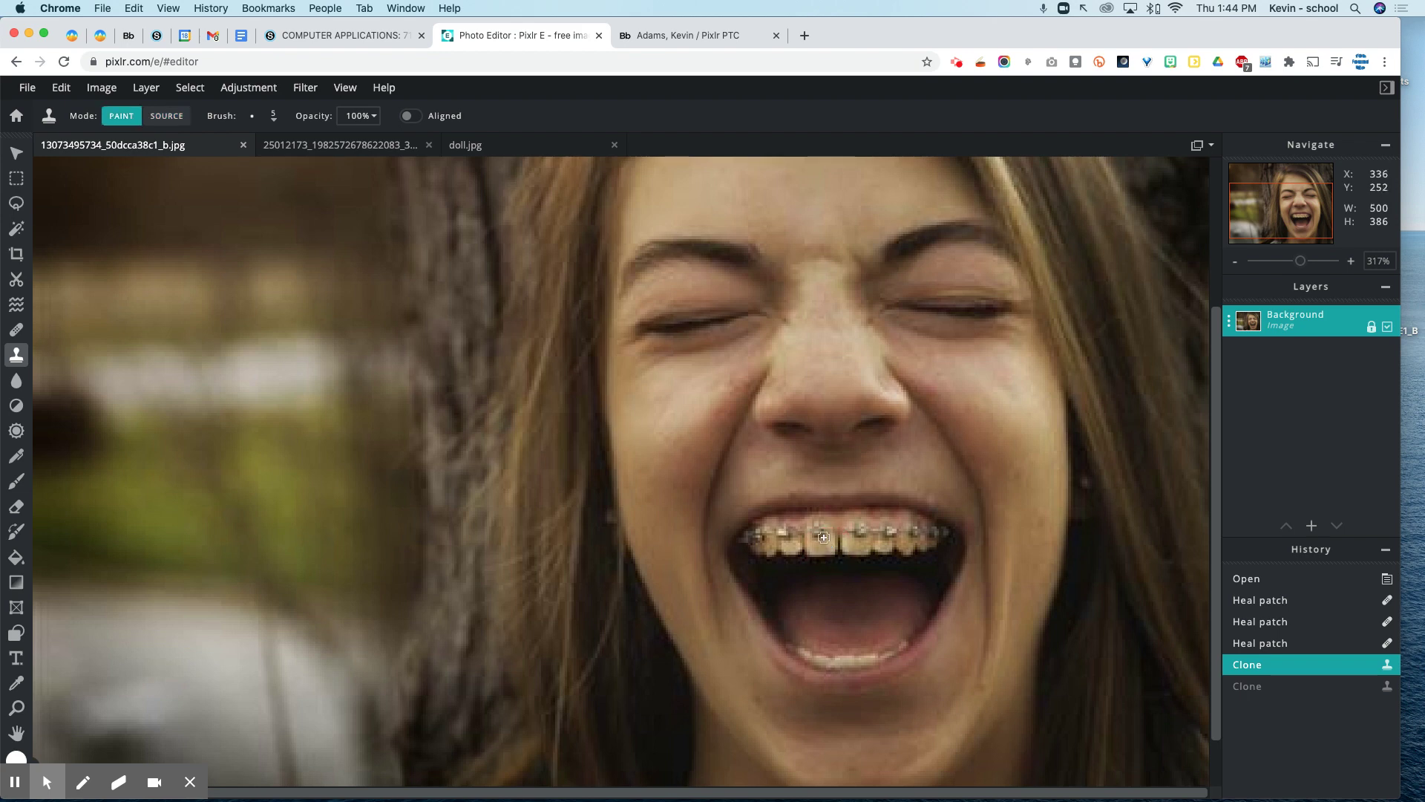
click(818, 535)
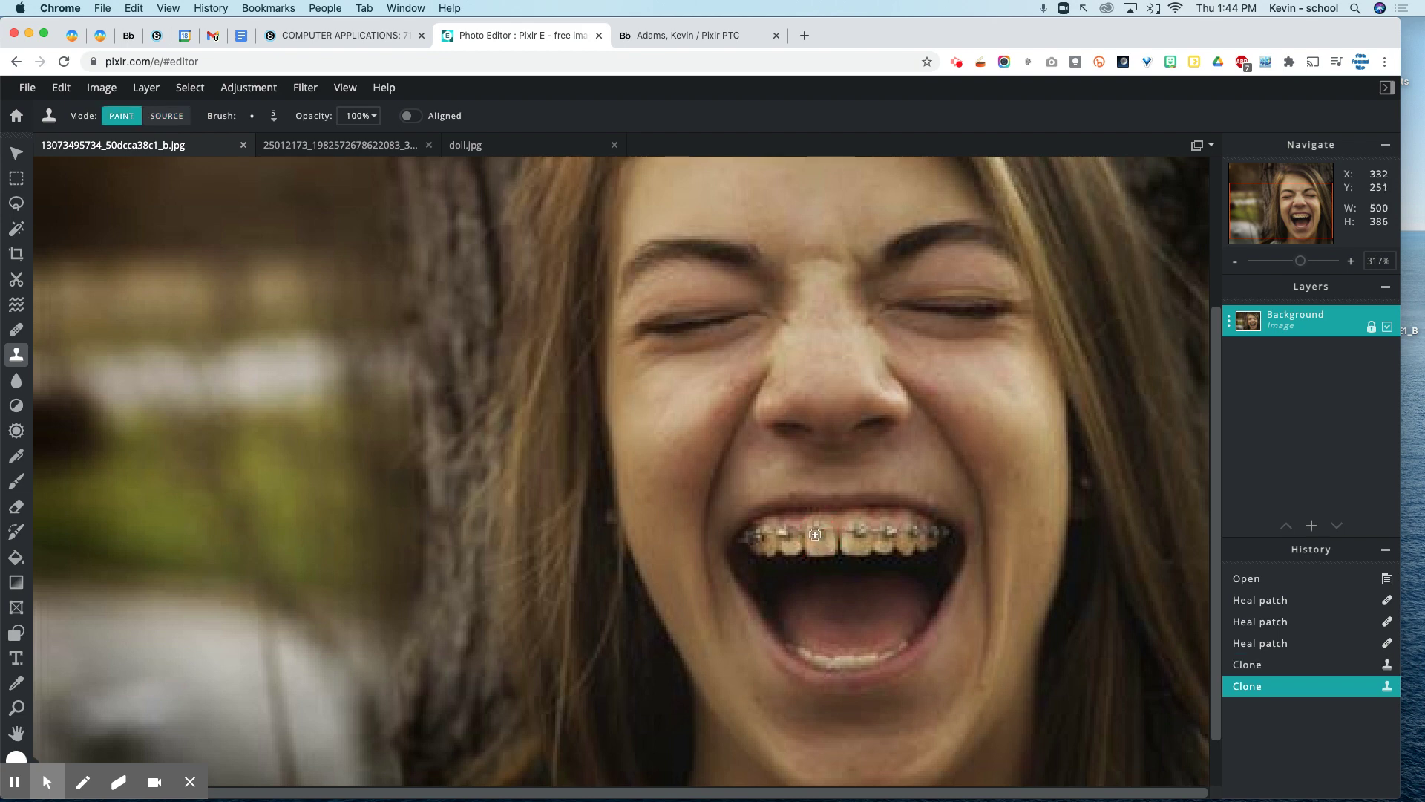
click(819, 531)
click(819, 529)
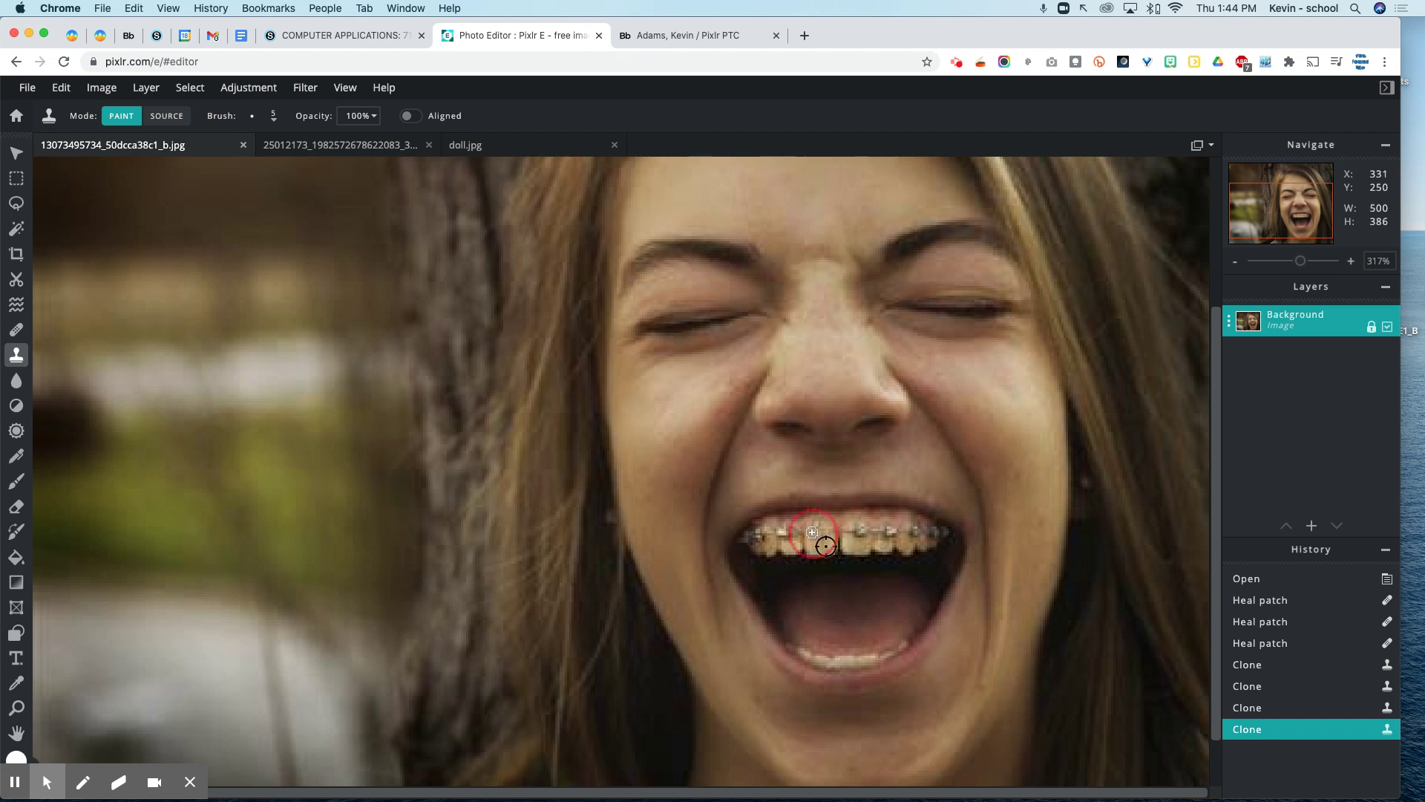
click(815, 536)
click(822, 534)
click(828, 530)
click(812, 535)
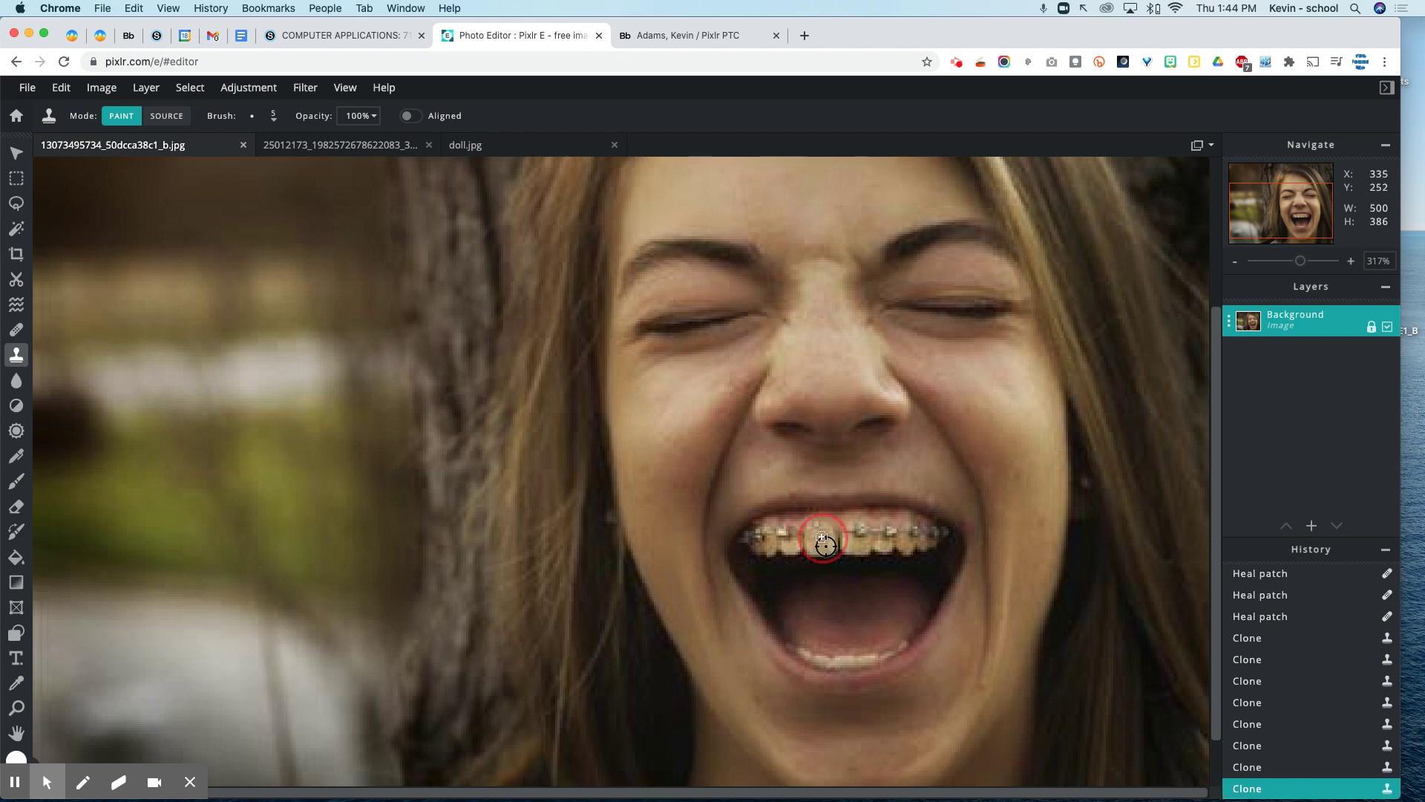
click(824, 539)
click(859, 535)
click(861, 538)
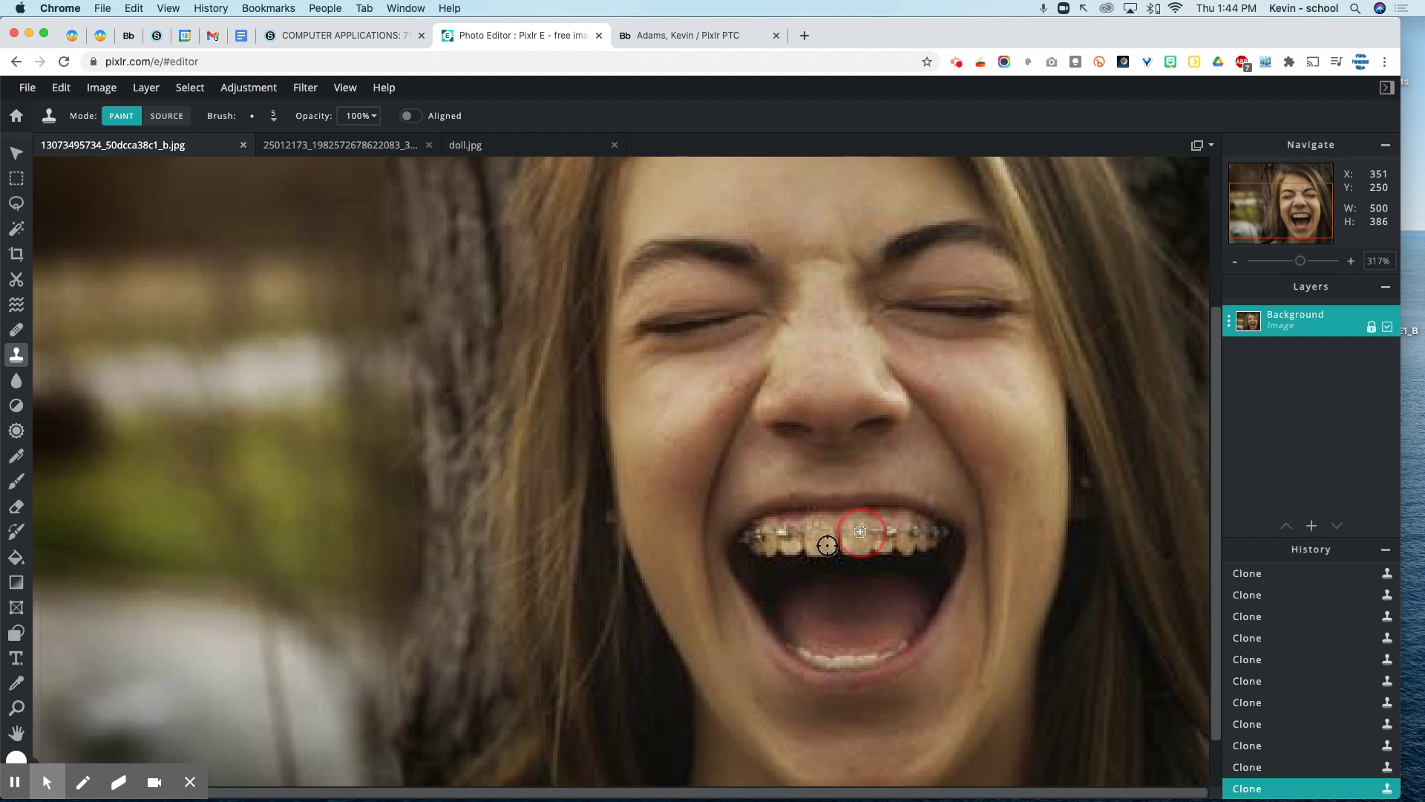
click(855, 529)
click(883, 536)
click(889, 537)
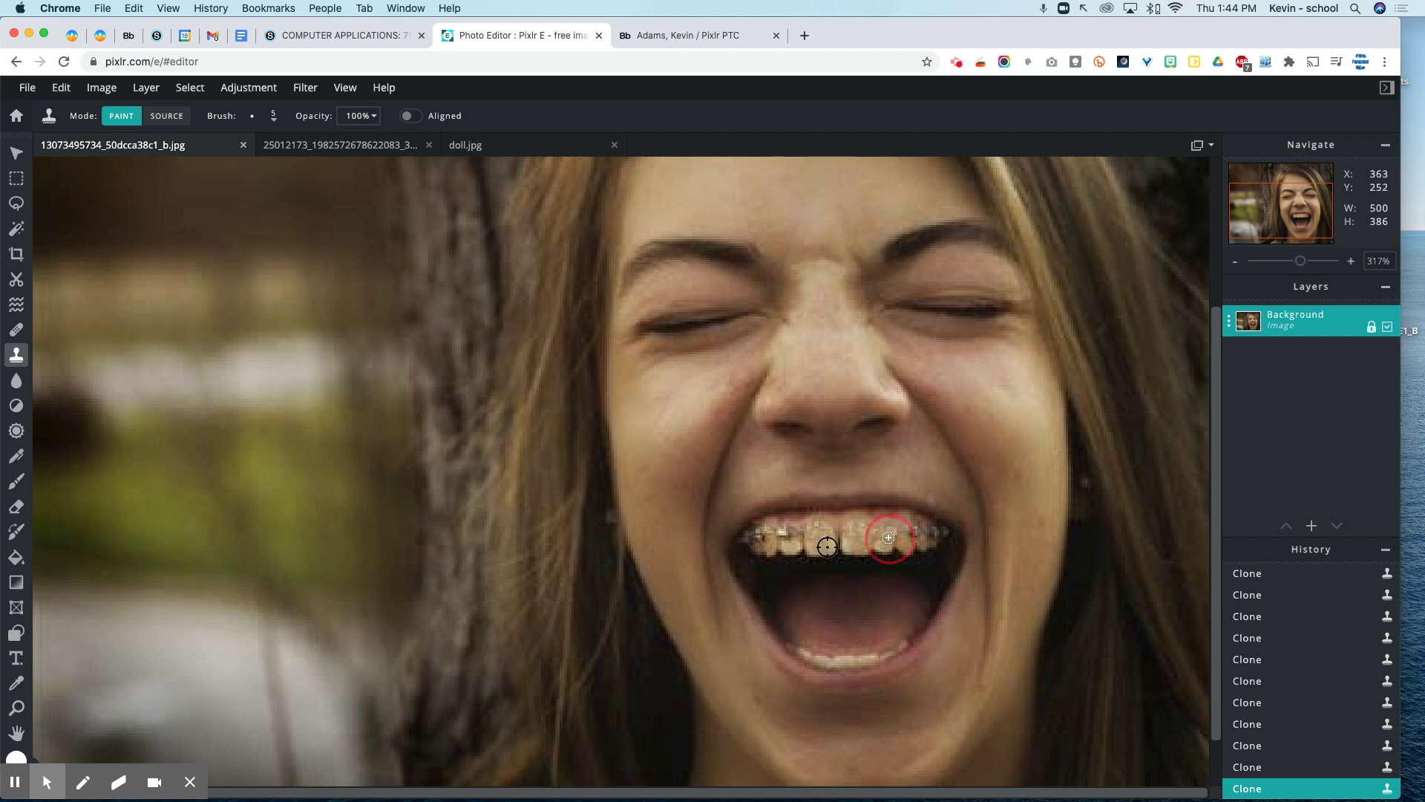
Undo a streaky stroke and stamp tooth colour over the right and left upper brackets.
mouse_move(866, 536)
mouse_down()
mouse_move(888, 557)
mouse_move(856, 556)
mouse_move(903, 511)
mouse_move(940, 541)
mouse_move(960, 530)
mouse_move(927, 557)
mouse_move(856, 541)
mouse_move(817, 506)
mouse_move(855, 527)
mouse_move(889, 506)
mouse_move(878, 478)
mouse_move(848, 483)
mouse_move(928, 472)
mouse_move(952, 546)
mouse_up()
key(super+z)
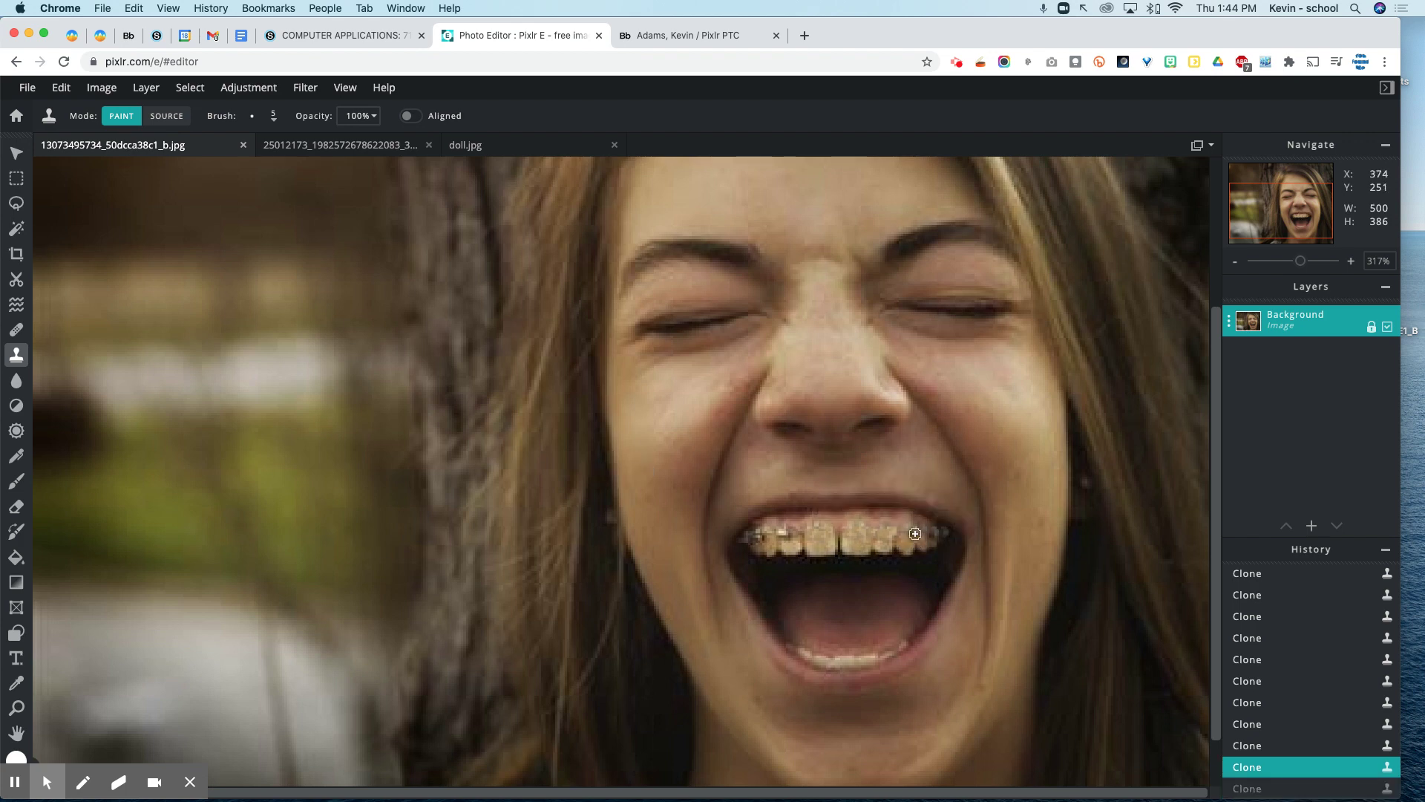
click(921, 531)
click(907, 533)
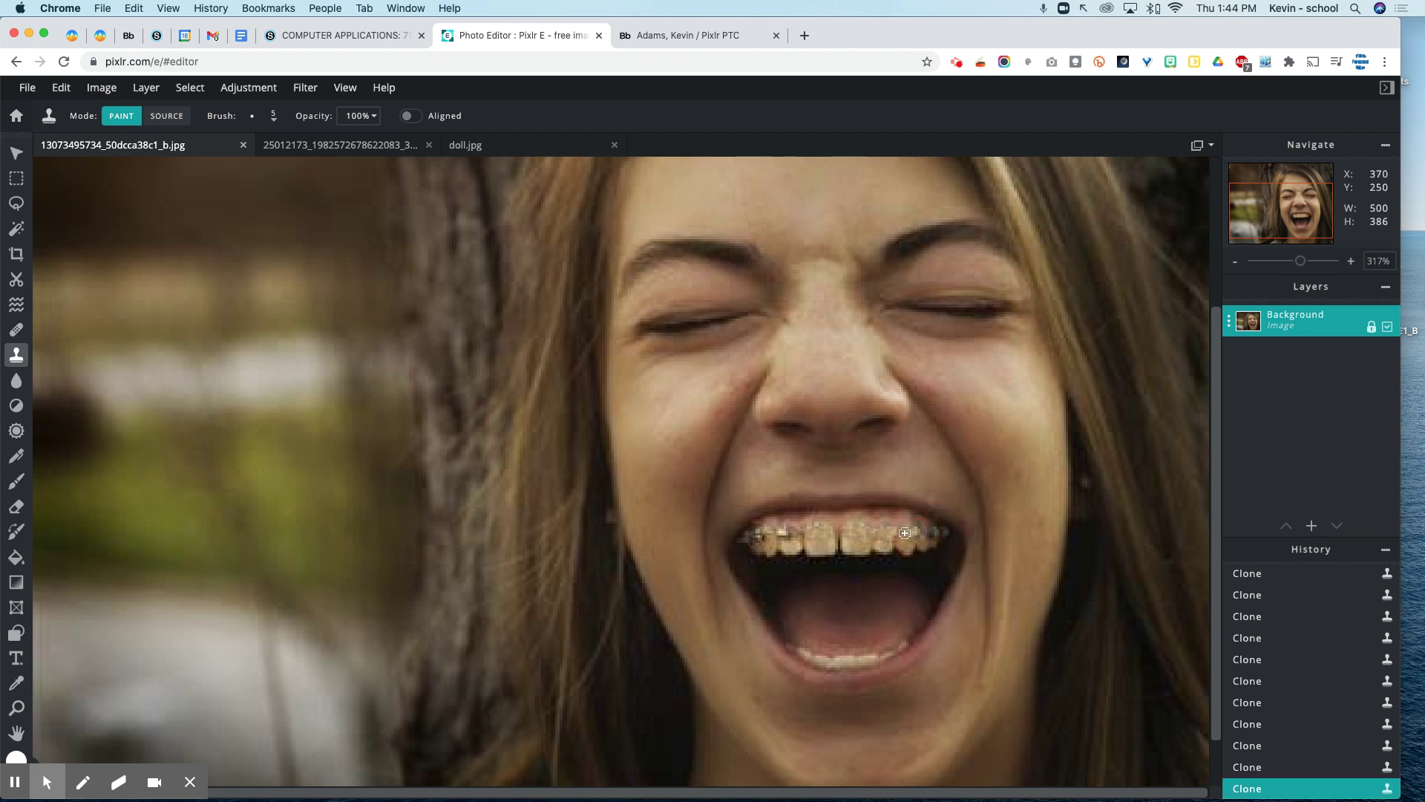
click(929, 536)
click(918, 535)
click(934, 535)
click(799, 538)
click(790, 536)
click(786, 536)
click(780, 537)
click(788, 538)
Clone tooth colour over the leftmost bracket and zoom out to show the full photo.
alt+click(760, 548)
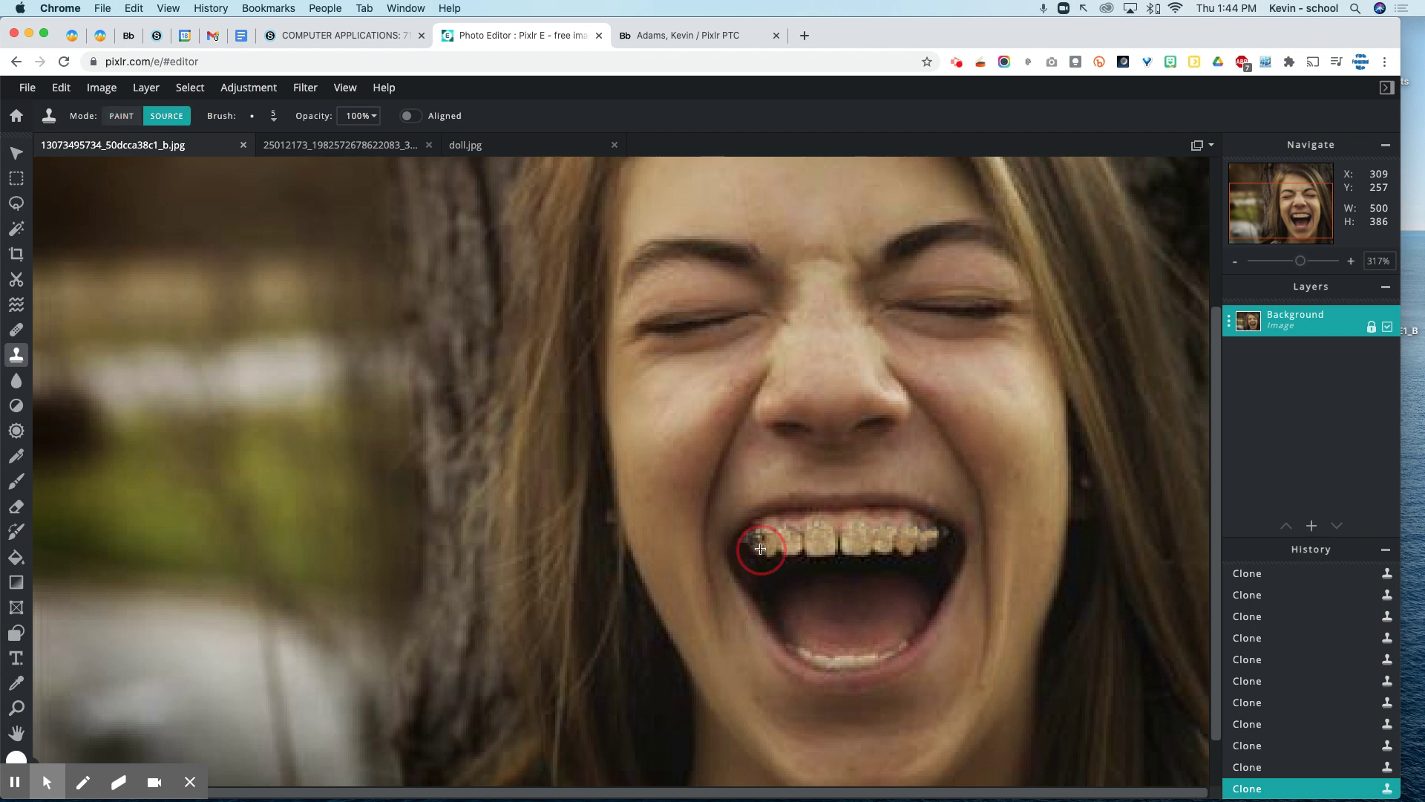
click(750, 536)
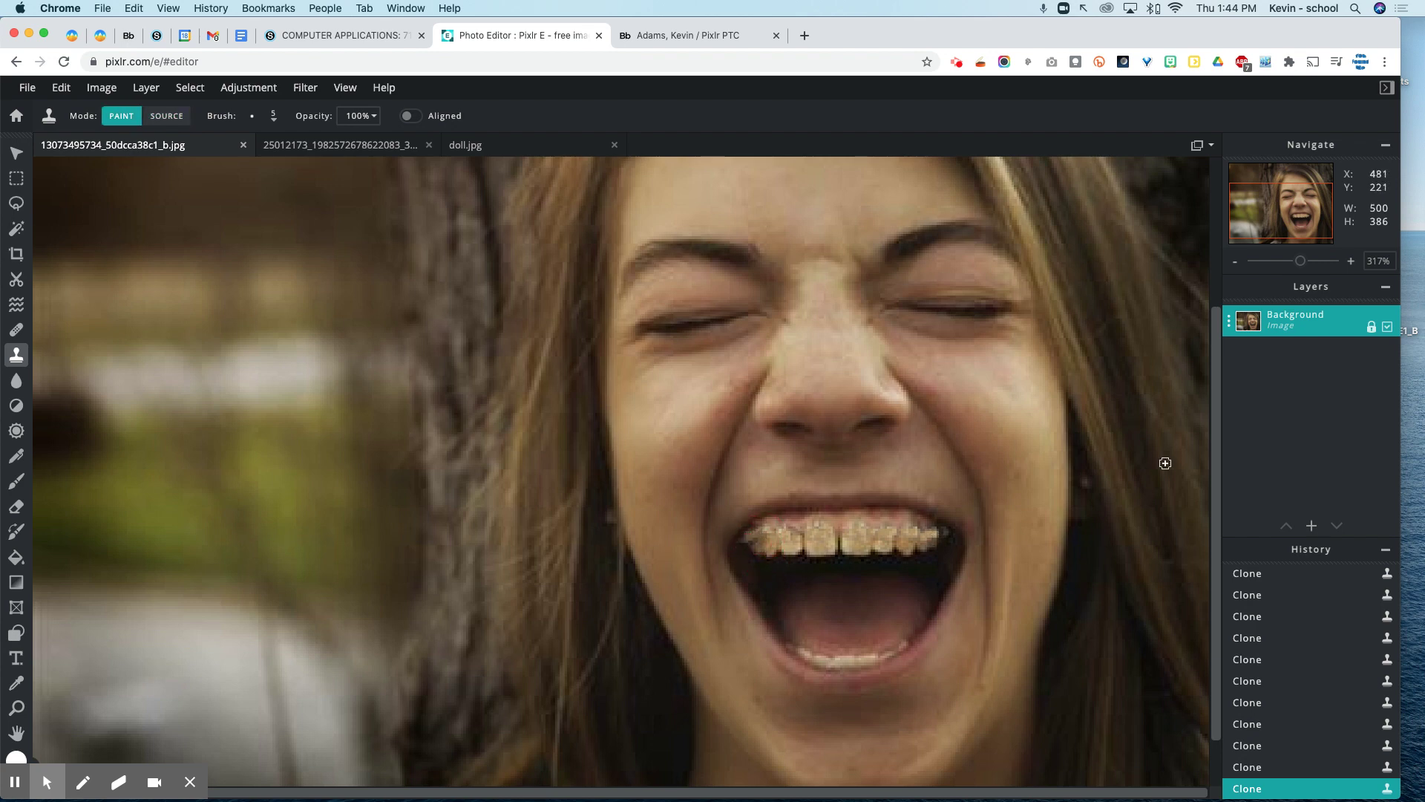
drag(1304, 265, 1279, 294)
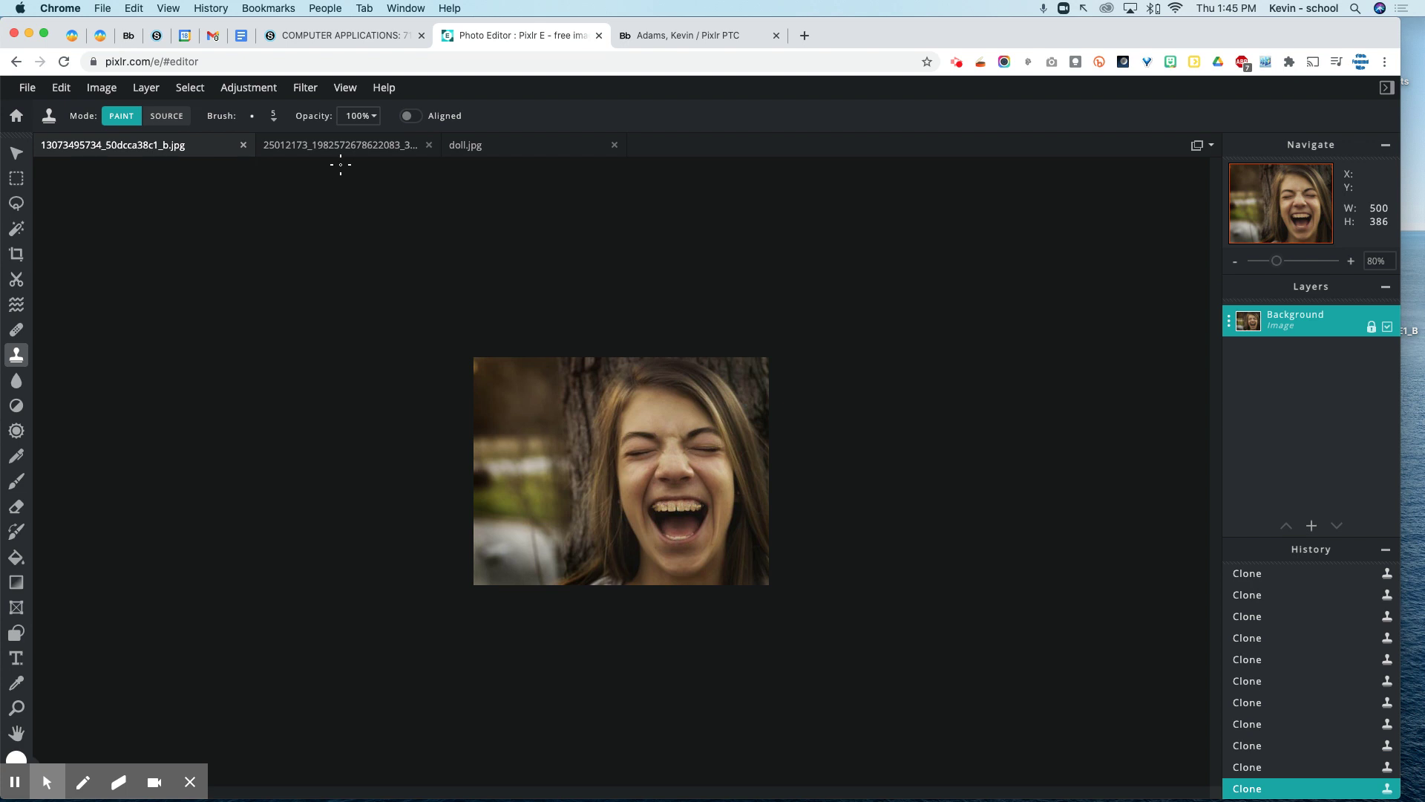
In the boy's photo, zoom in on his mouth and clone tooth colour over the braces.
click(301, 147)
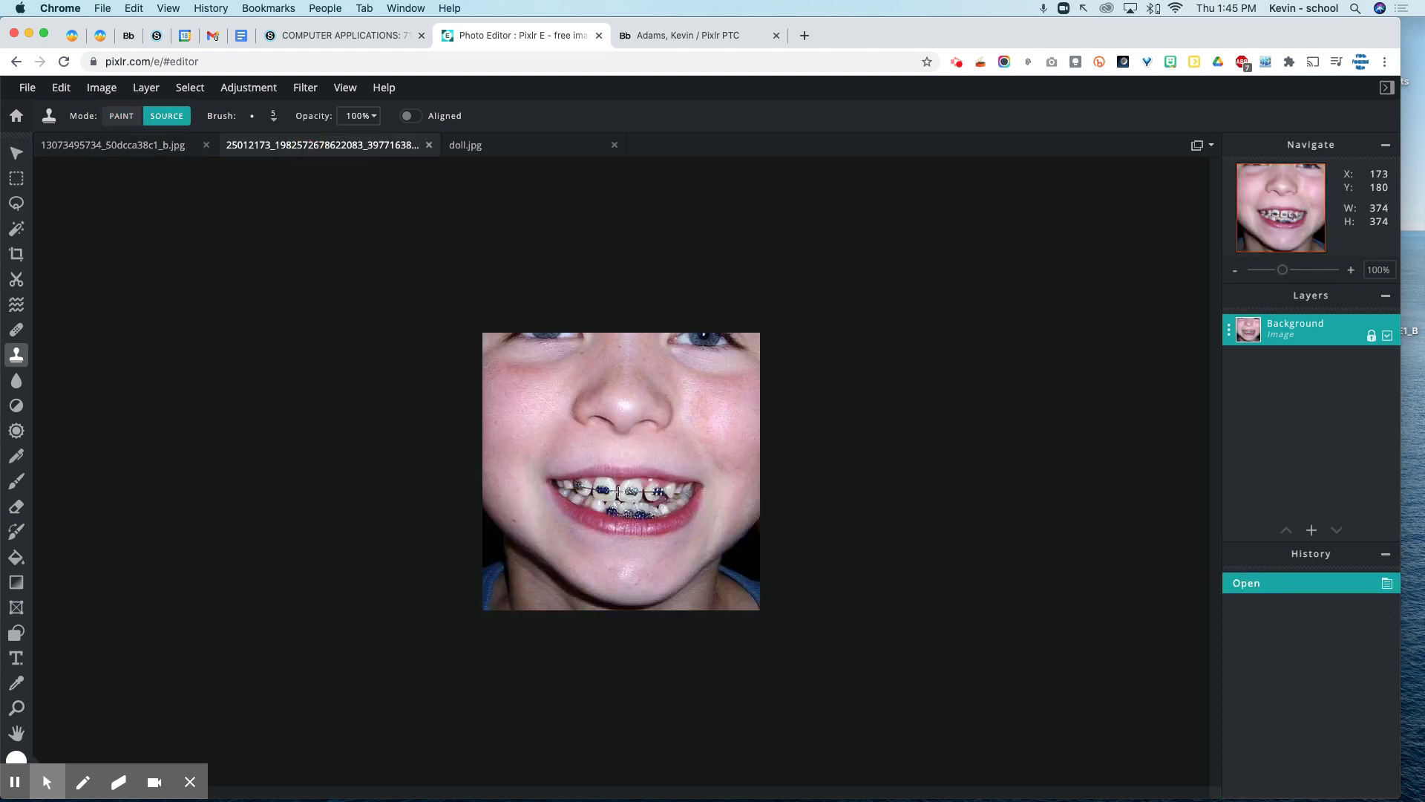
drag(1284, 276, 1296, 276)
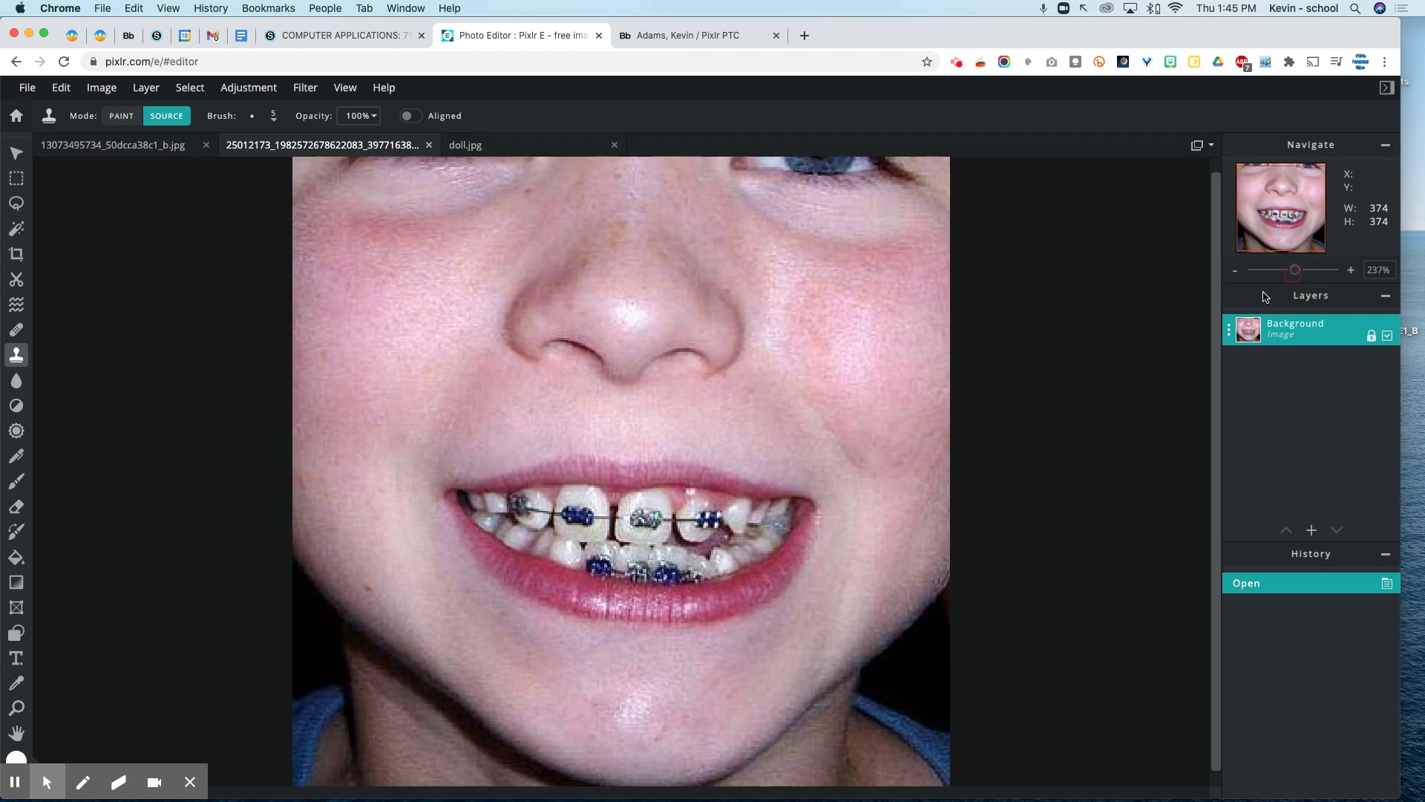
click(598, 530)
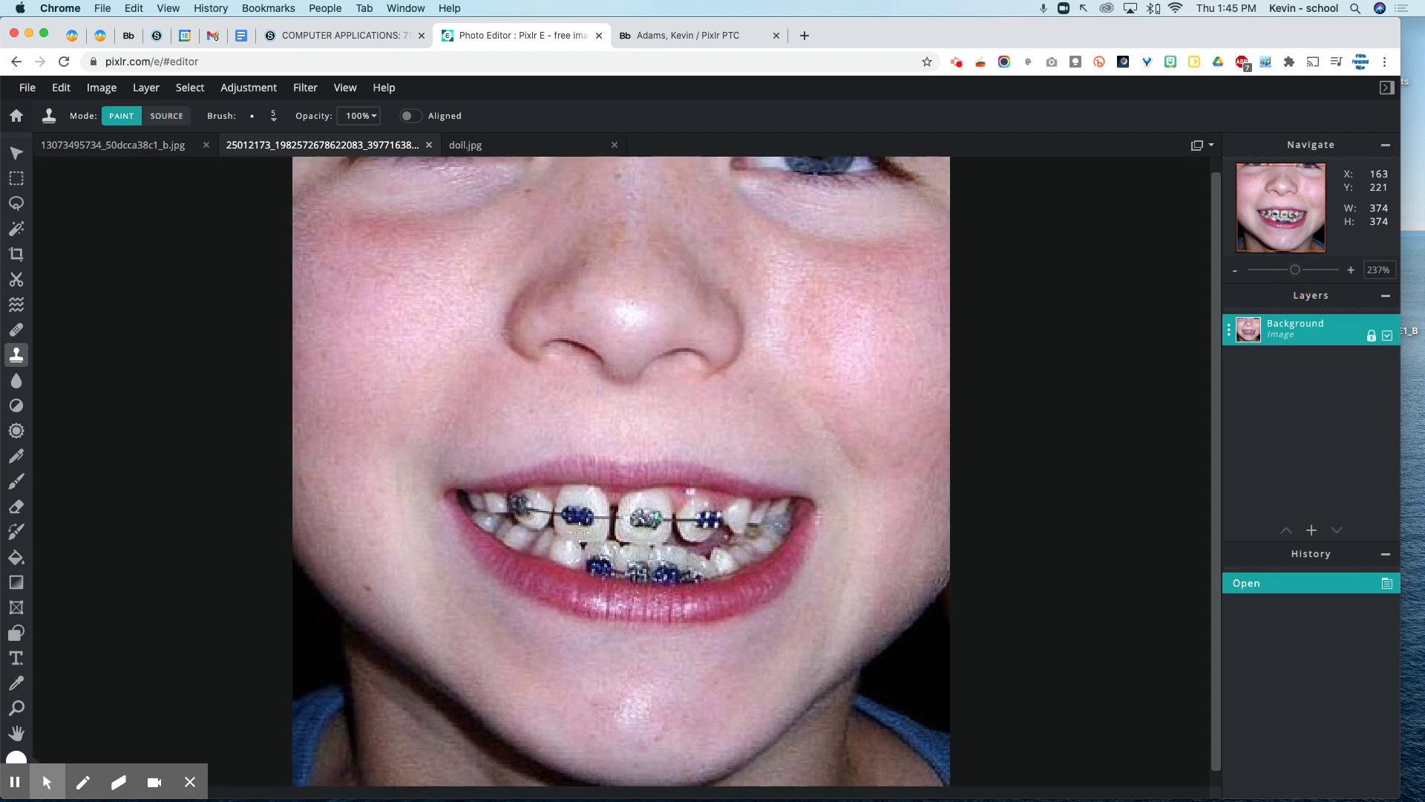
click(586, 518)
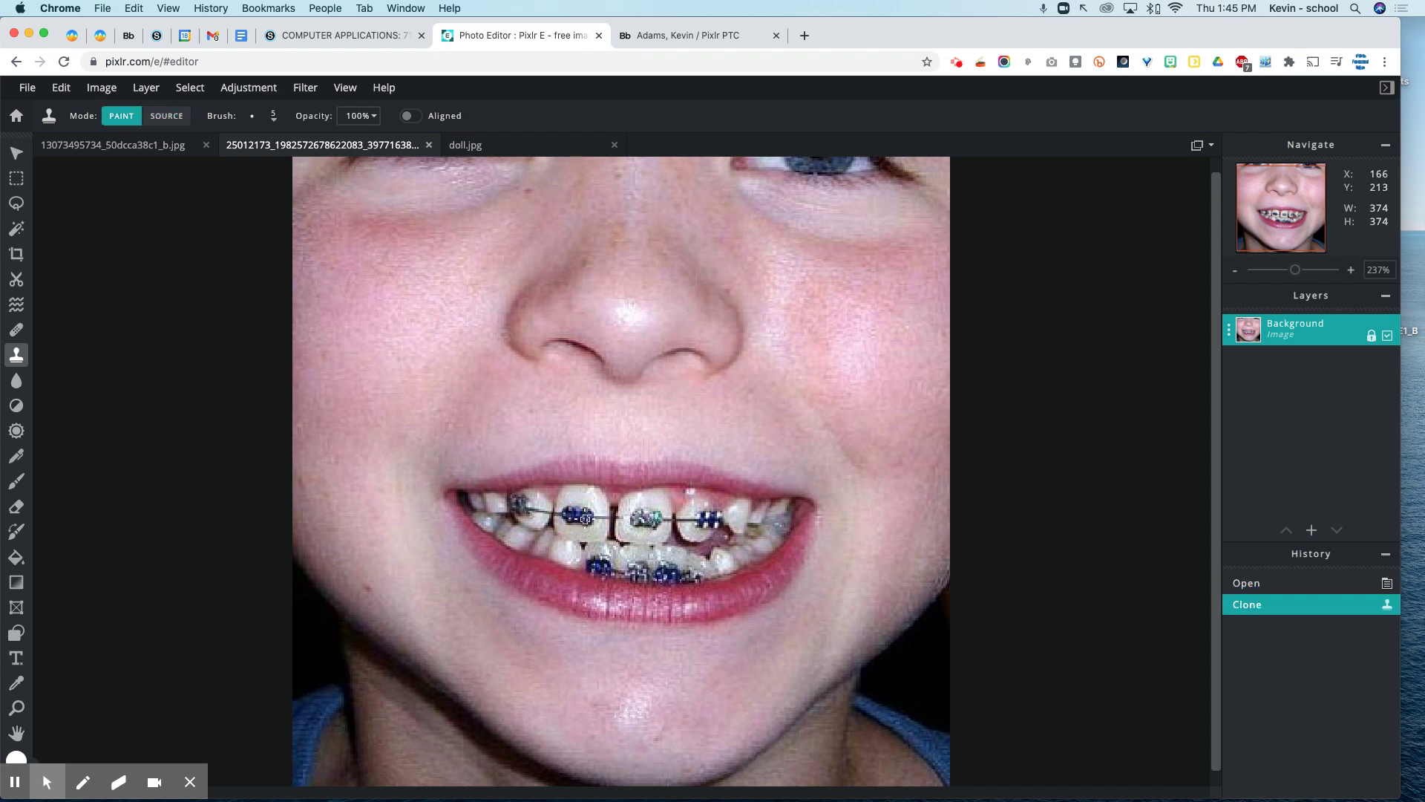
key(alt)
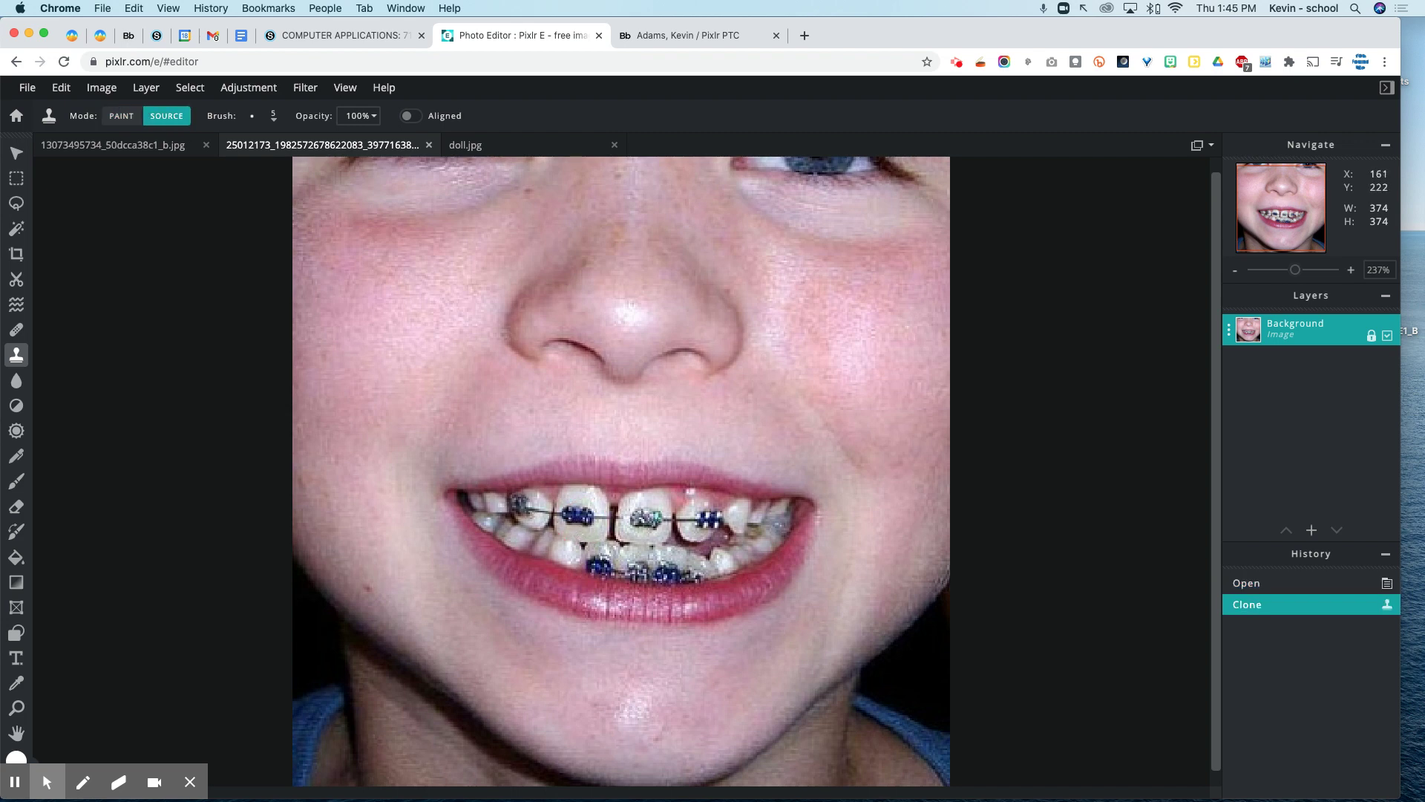
click(576, 533)
click(576, 531)
click(571, 529)
click(573, 530)
click(576, 533)
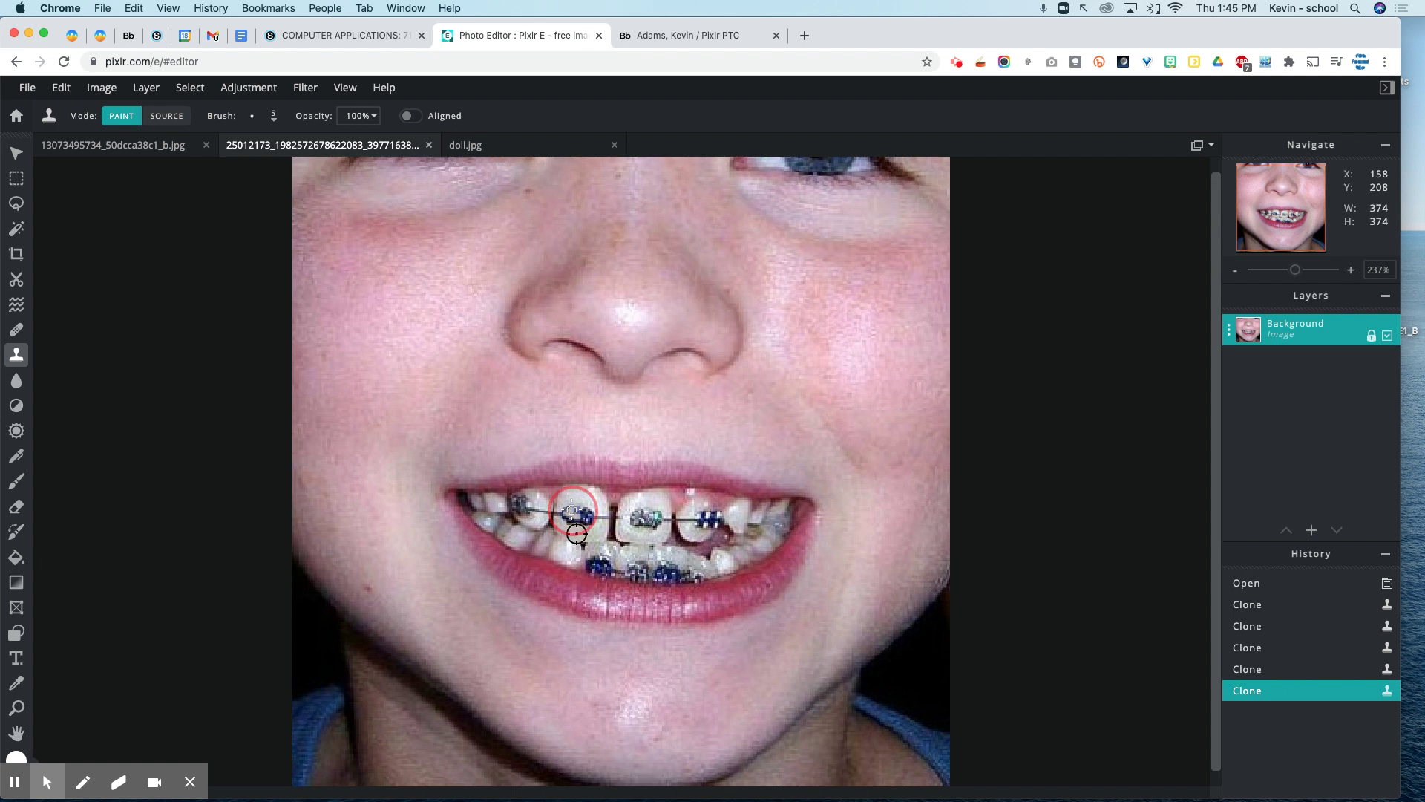
click(576, 533)
click(577, 530)
click(579, 527)
click(582, 524)
click(583, 521)
click(586, 517)
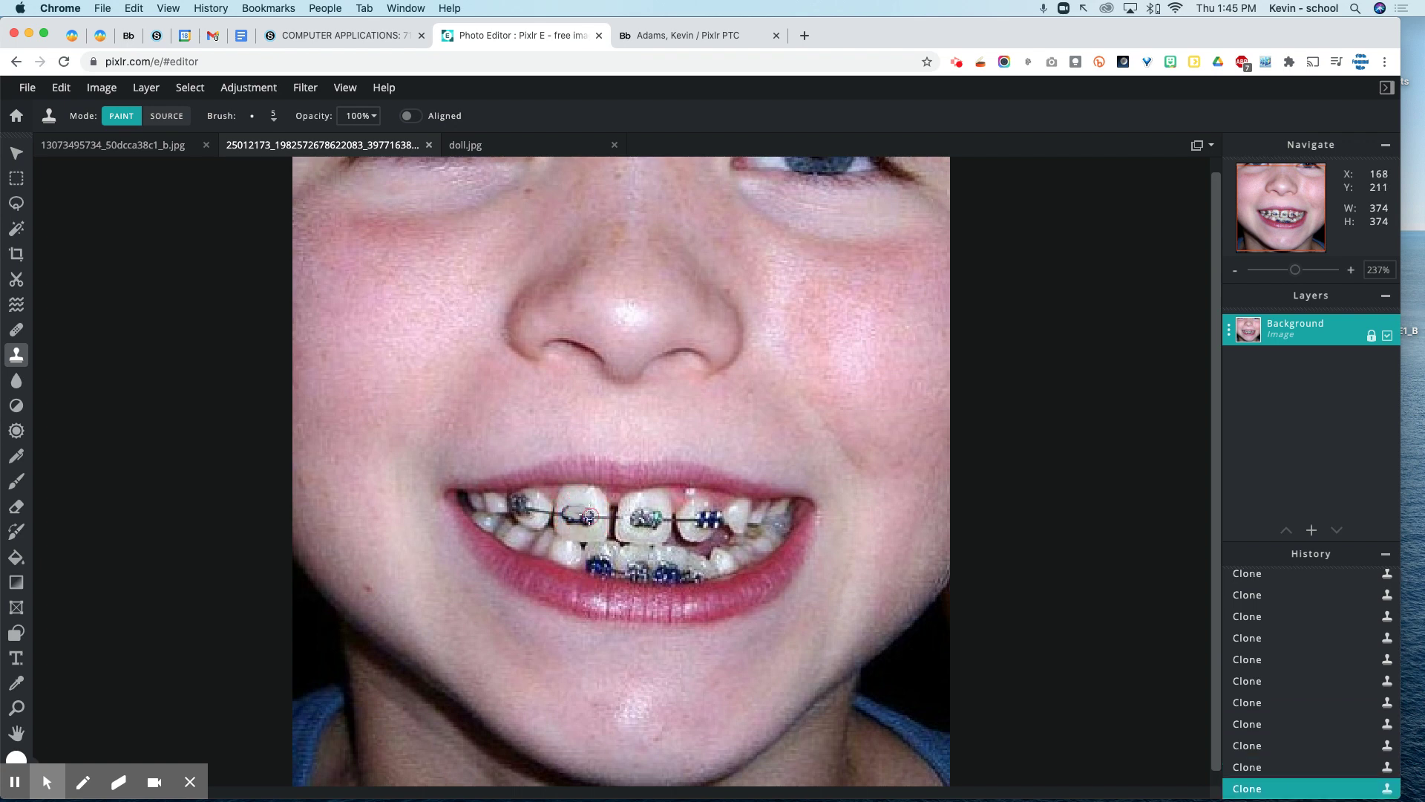
Clone away the bracket and wire on the boy's upper front tooth.
click(586, 524)
click(584, 527)
click(577, 532)
click(578, 519)
click(574, 519)
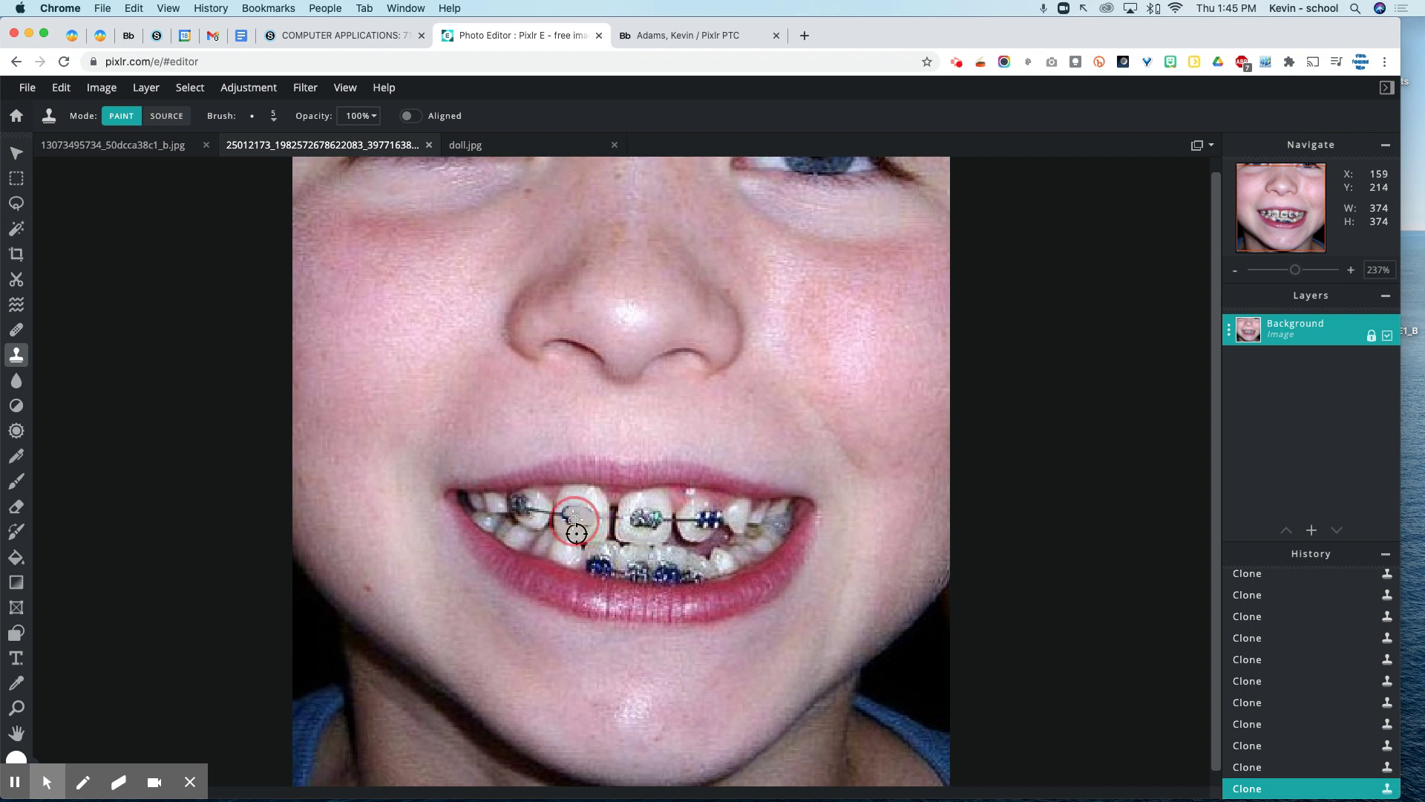
click(570, 519)
click(567, 519)
click(567, 511)
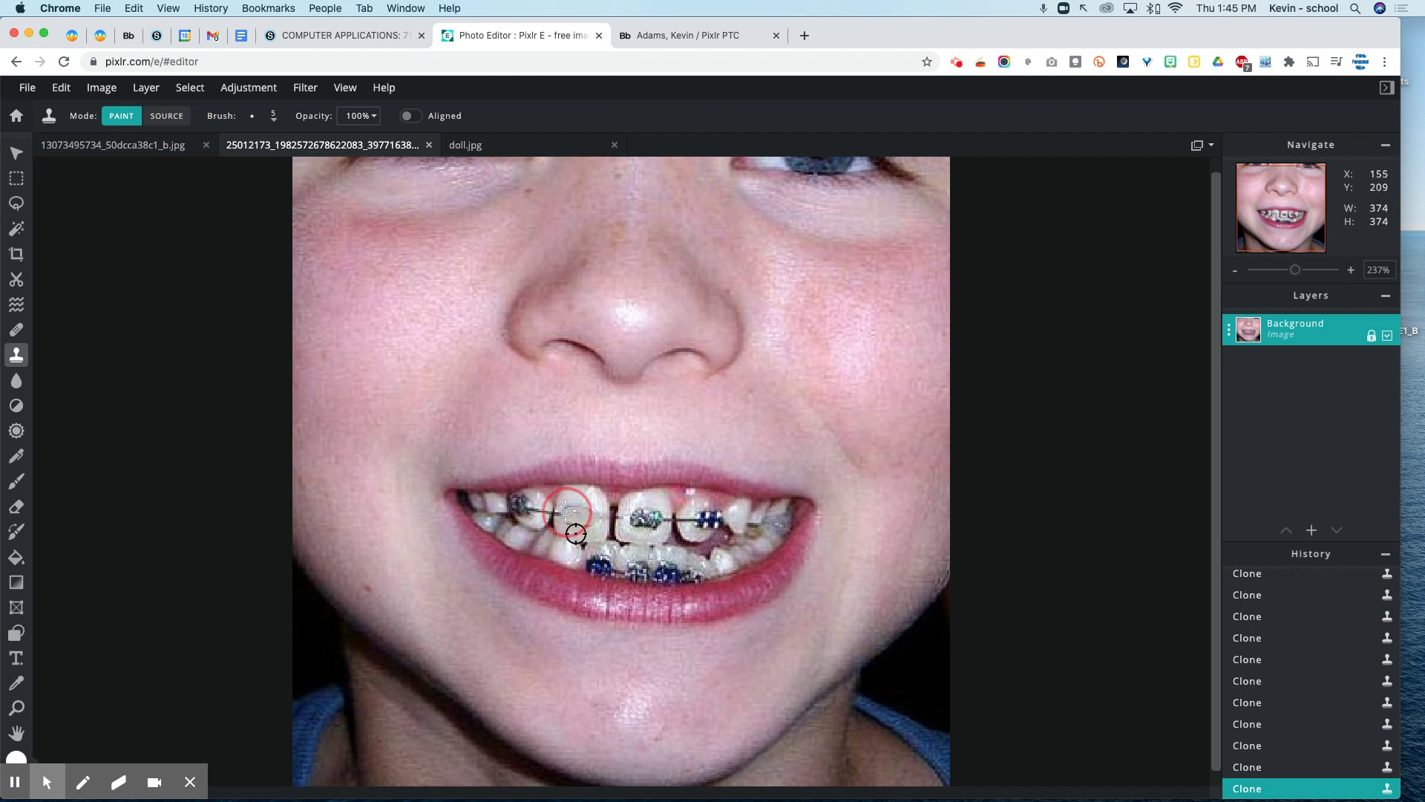
mouse_move(568, 511)
mouse_down()
mouse_move(590, 522)
mouse_move(553, 528)
mouse_move(561, 515)
mouse_up()
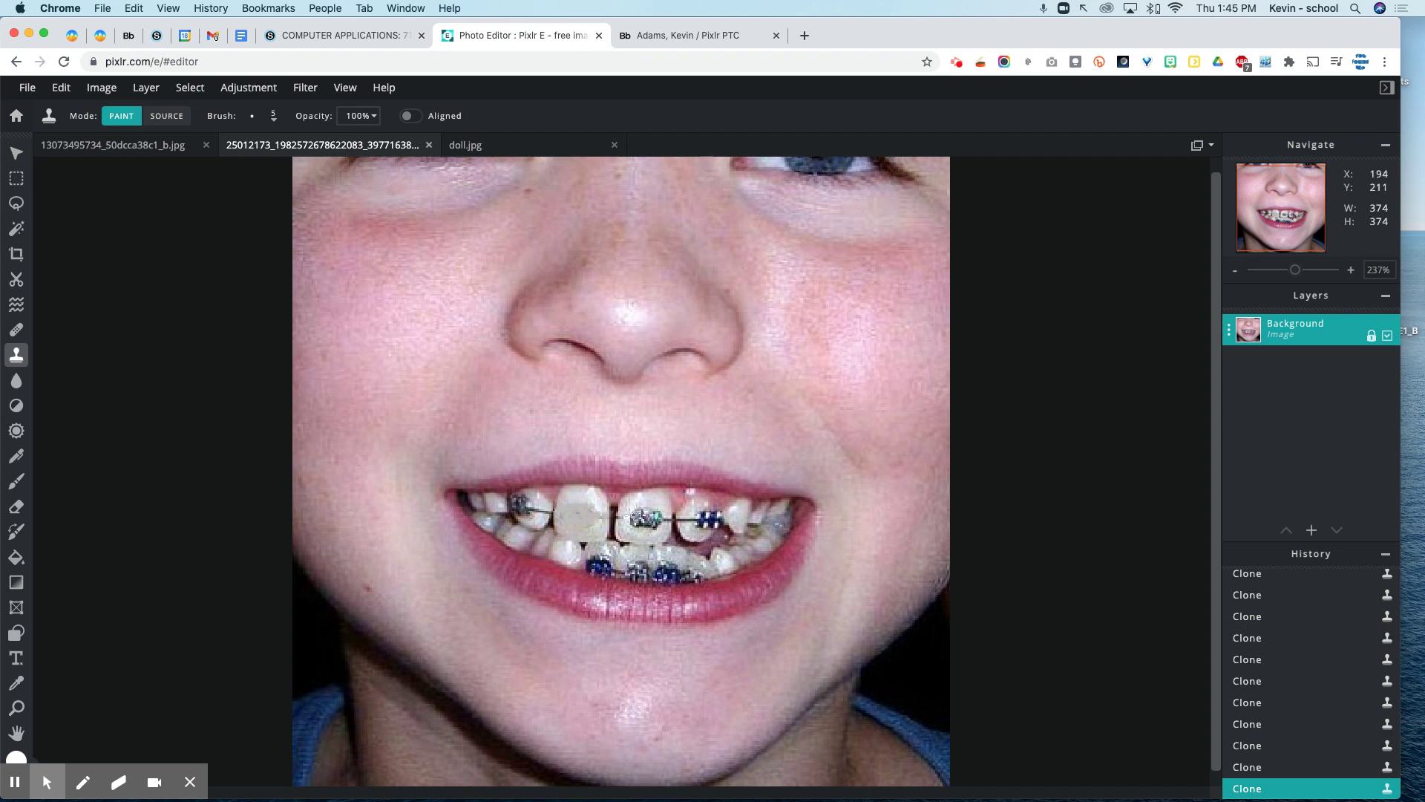
Zoom out to check the boy's photo, then switch to the doll.jpg document.
drag(1298, 276, 1268, 296)
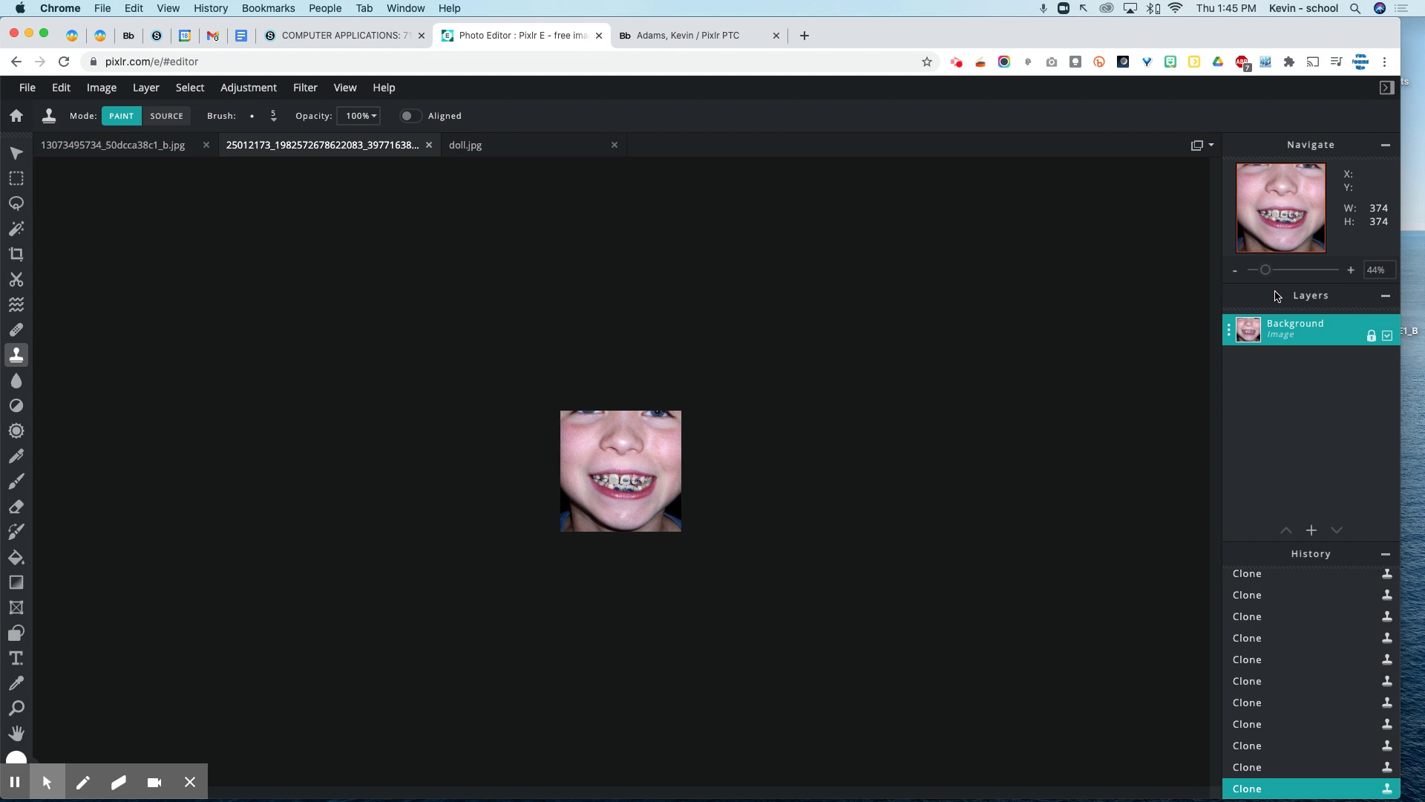
drag(1270, 278, 1277, 277)
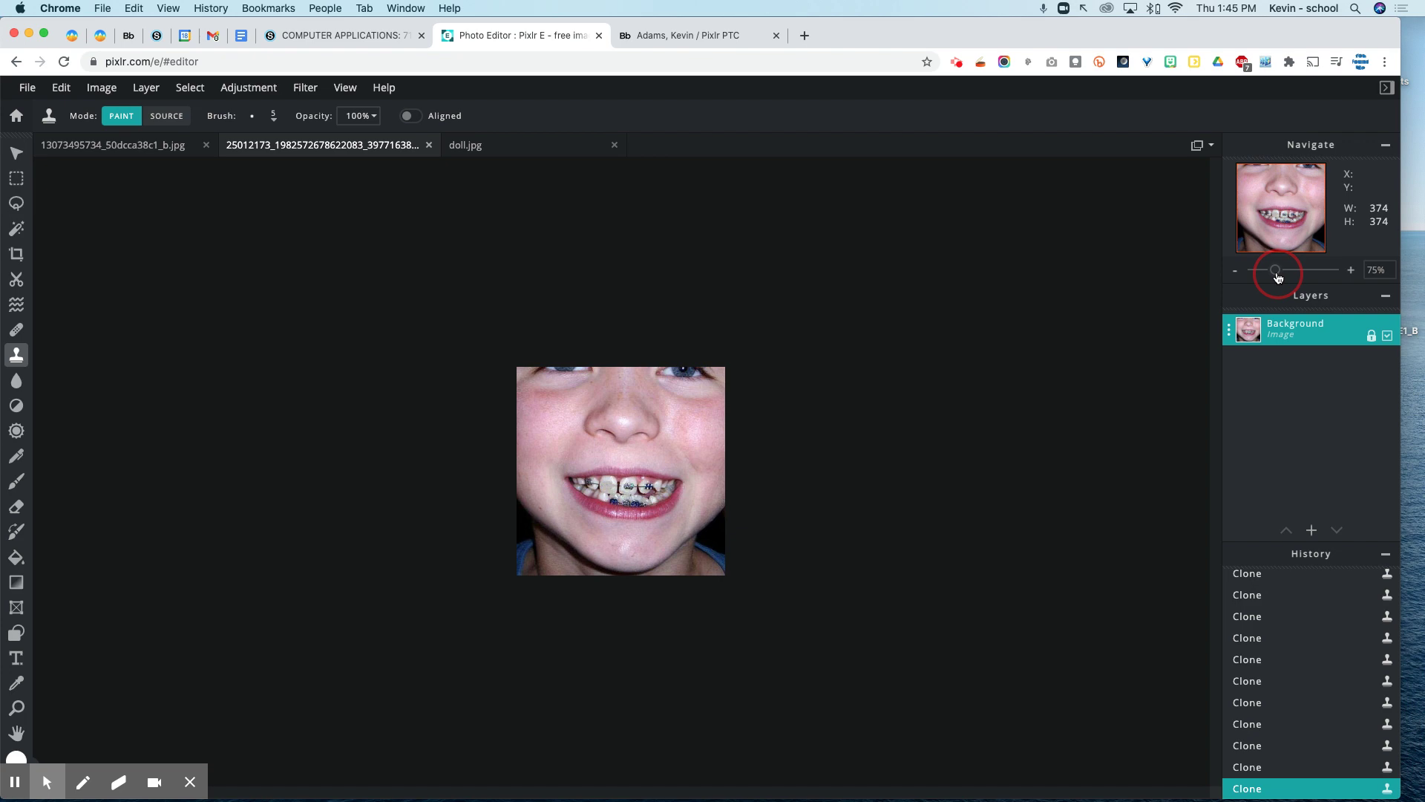
click(493, 152)
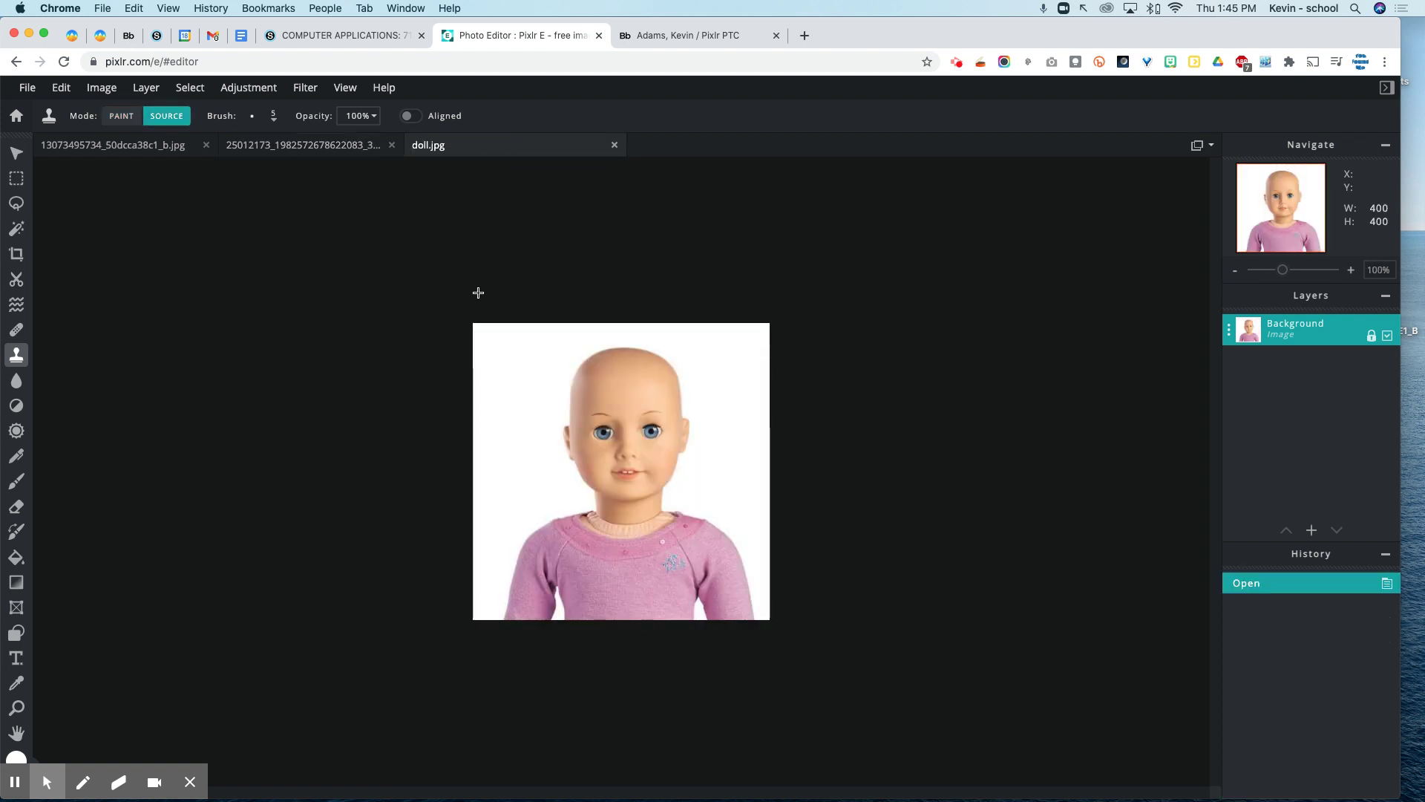
scroll(65, 389, down, 1)
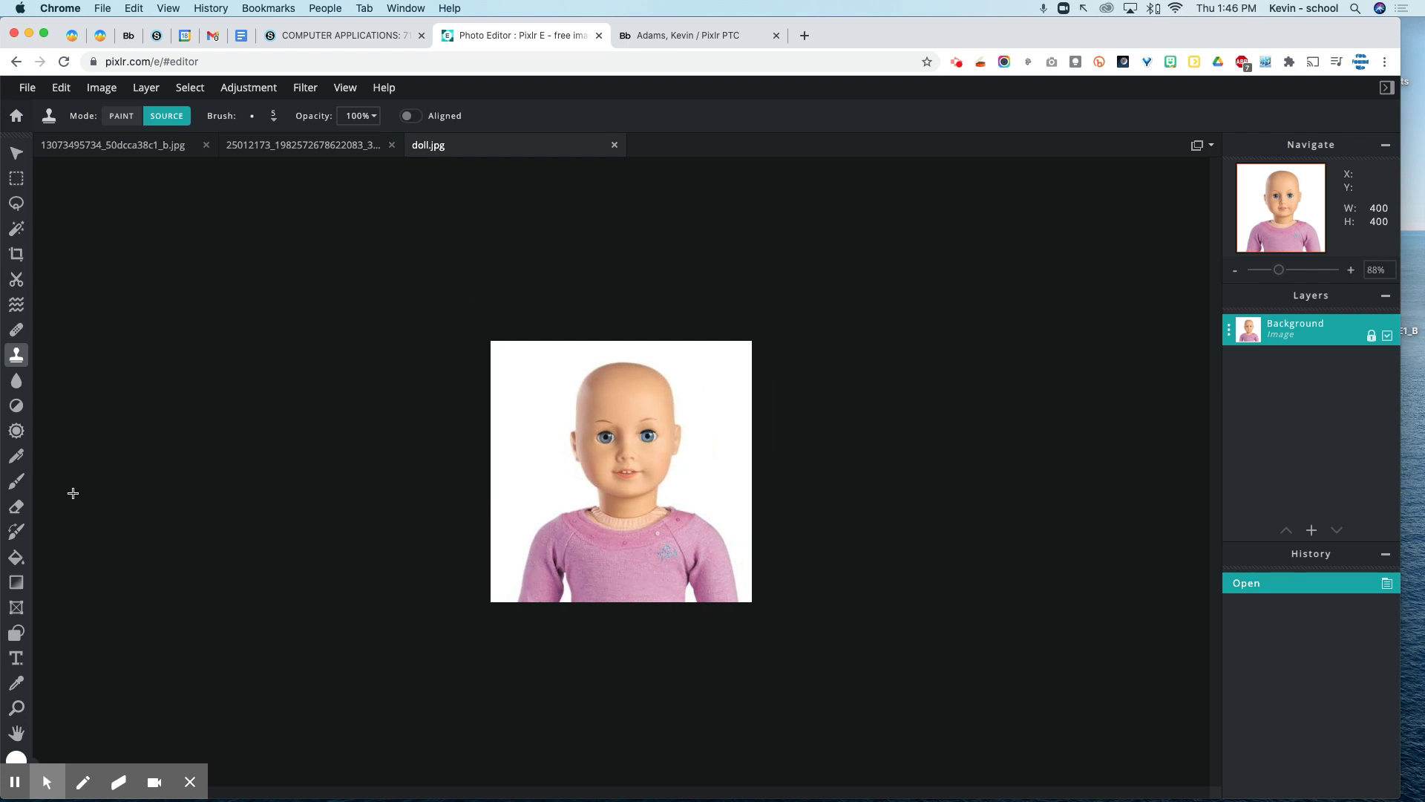
click(18, 510)
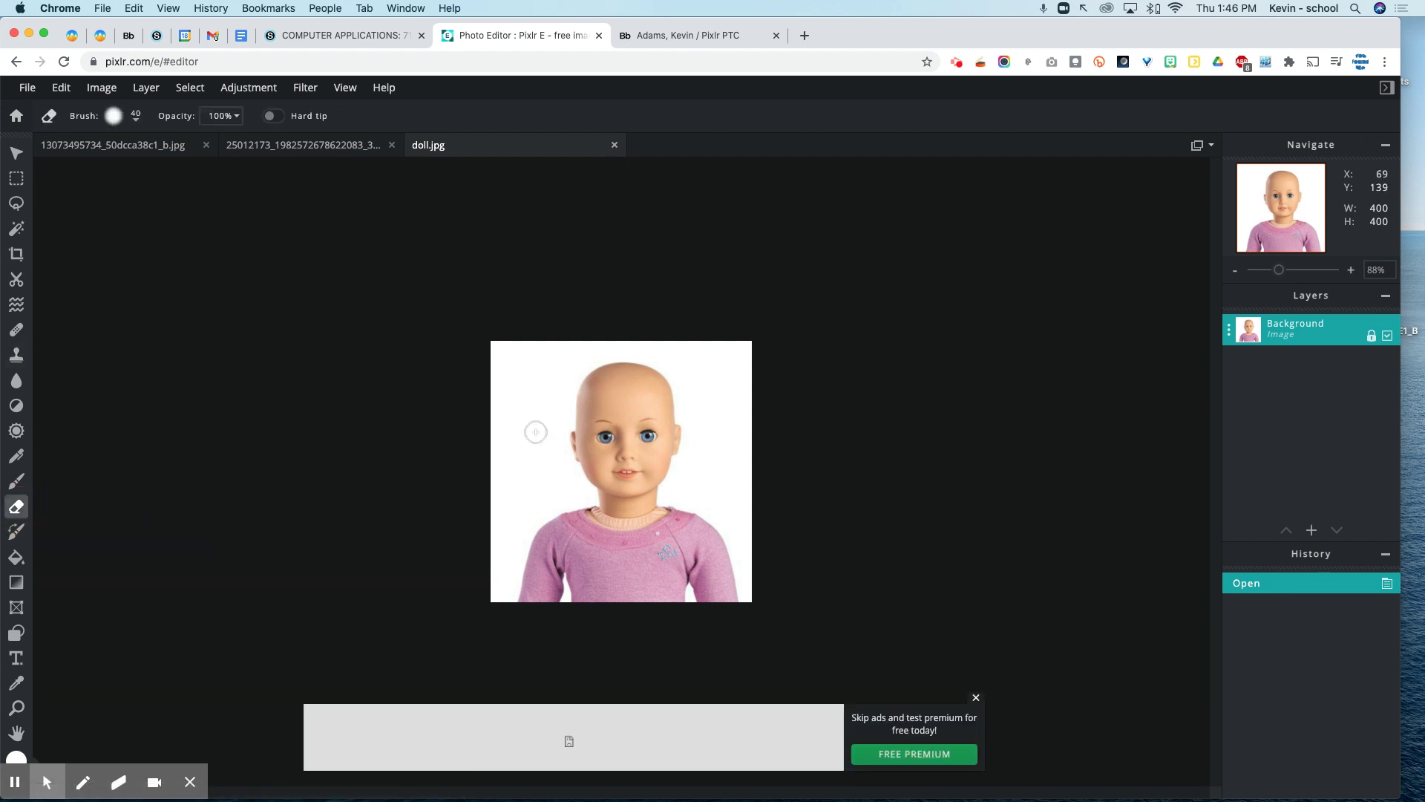
mouse_move(500, 429)
mouse_down()
mouse_move(532, 394)
mouse_move(497, 418)
mouse_move(537, 383)
mouse_move(609, 386)
mouse_move(598, 399)
mouse_move(620, 414)
mouse_move(643, 392)
mouse_move(604, 386)
mouse_move(603, 371)
mouse_move(648, 375)
mouse_move(584, 368)
mouse_move(672, 386)
mouse_move(673, 410)
mouse_move(578, 412)
mouse_move(675, 411)
mouse_move(747, 437)
mouse_move(742, 452)
mouse_move(754, 422)
mouse_up()
key(super+z)
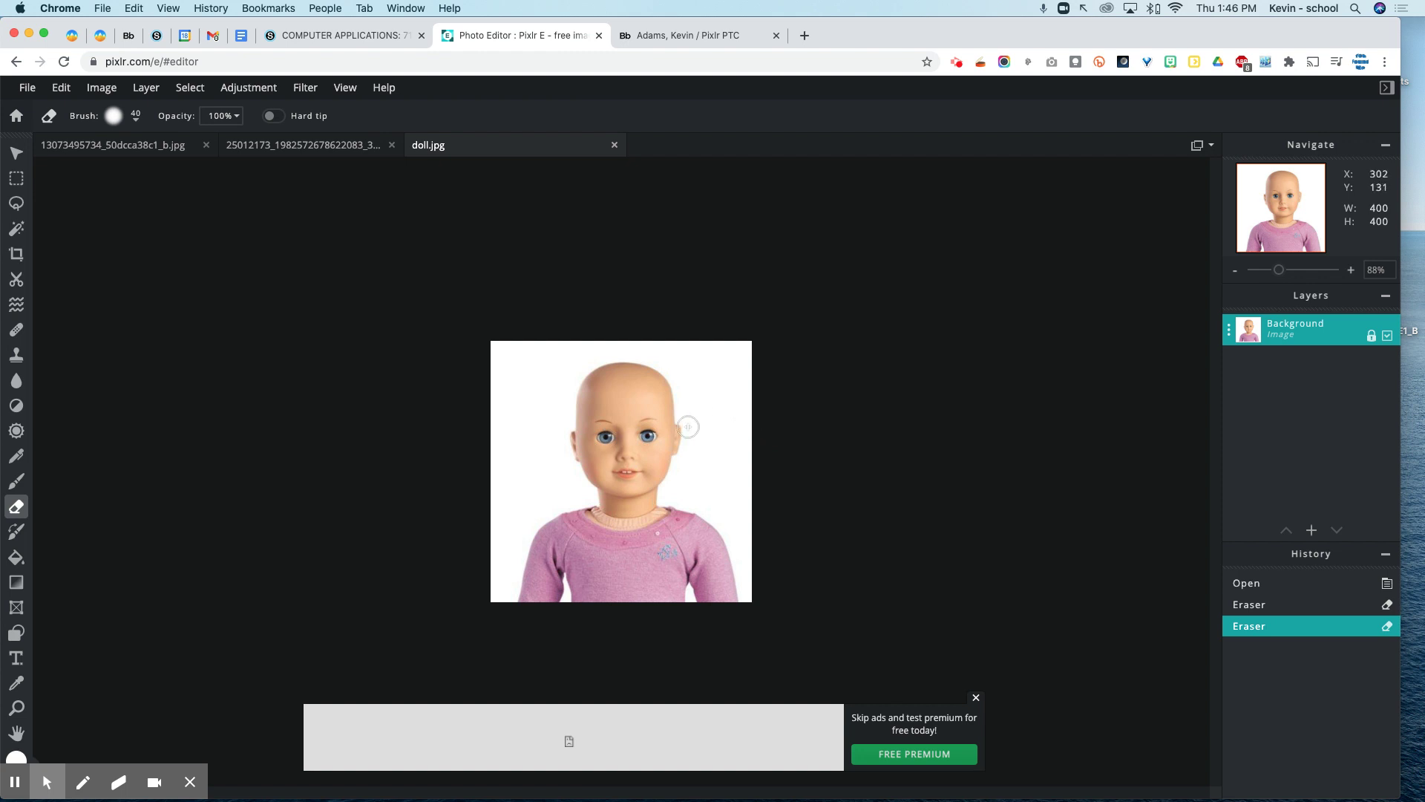
drag(642, 438, 650, 437)
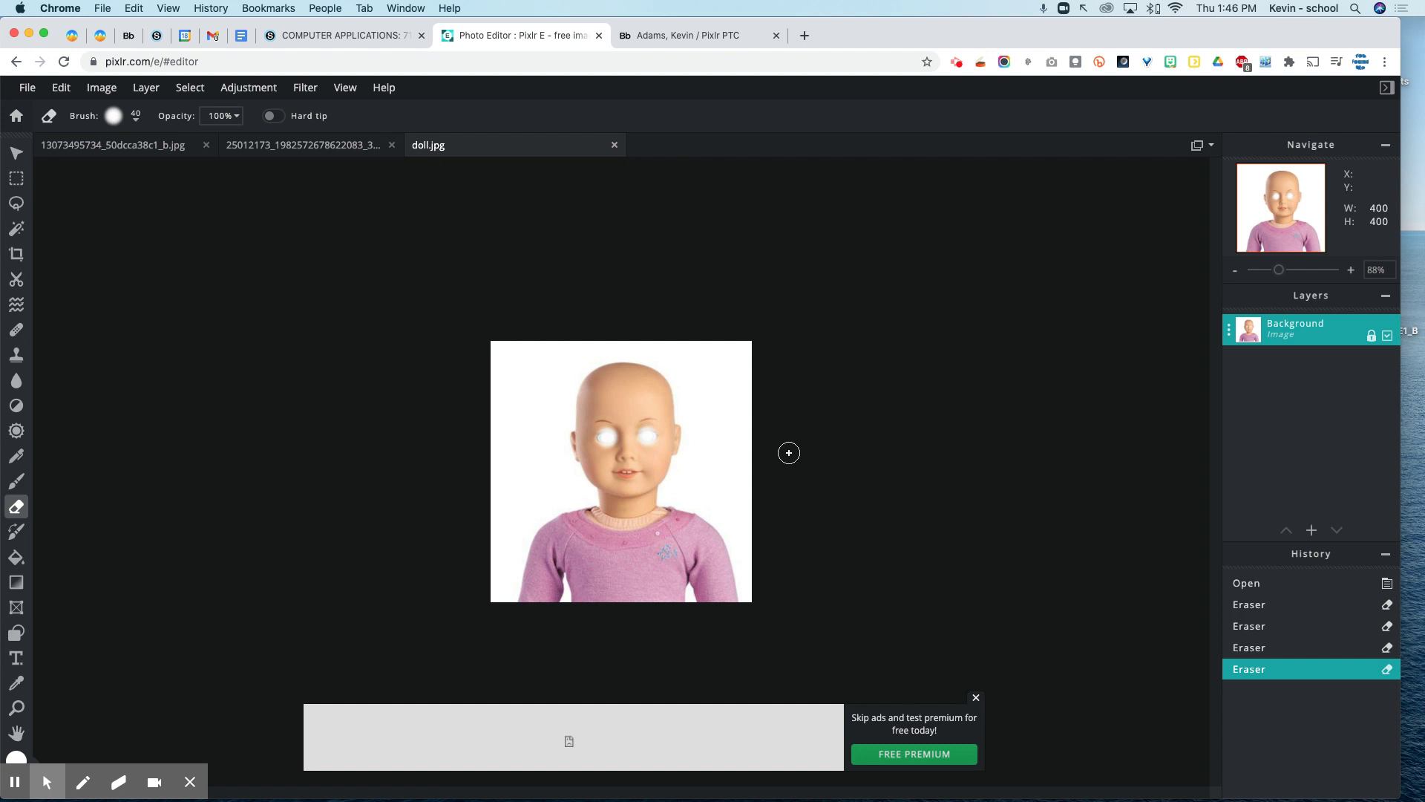
key(super+z)
key(super+z)
mouse_move(573, 362)
mouse_down()
mouse_move(665, 376)
mouse_move(589, 372)
mouse_move(576, 385)
mouse_move(675, 379)
mouse_move(570, 385)
mouse_move(719, 394)
mouse_up()
key(super+z)
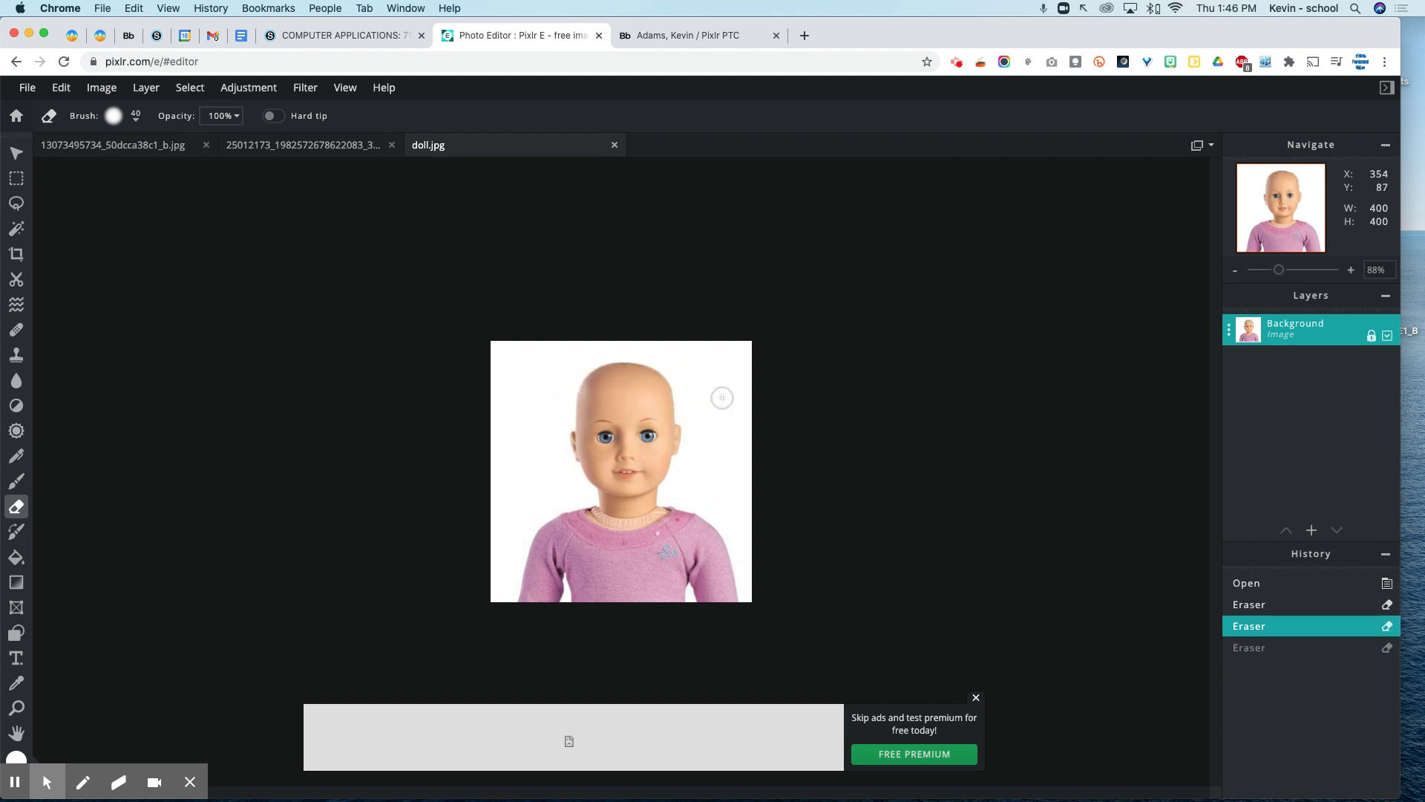
click(256, 149)
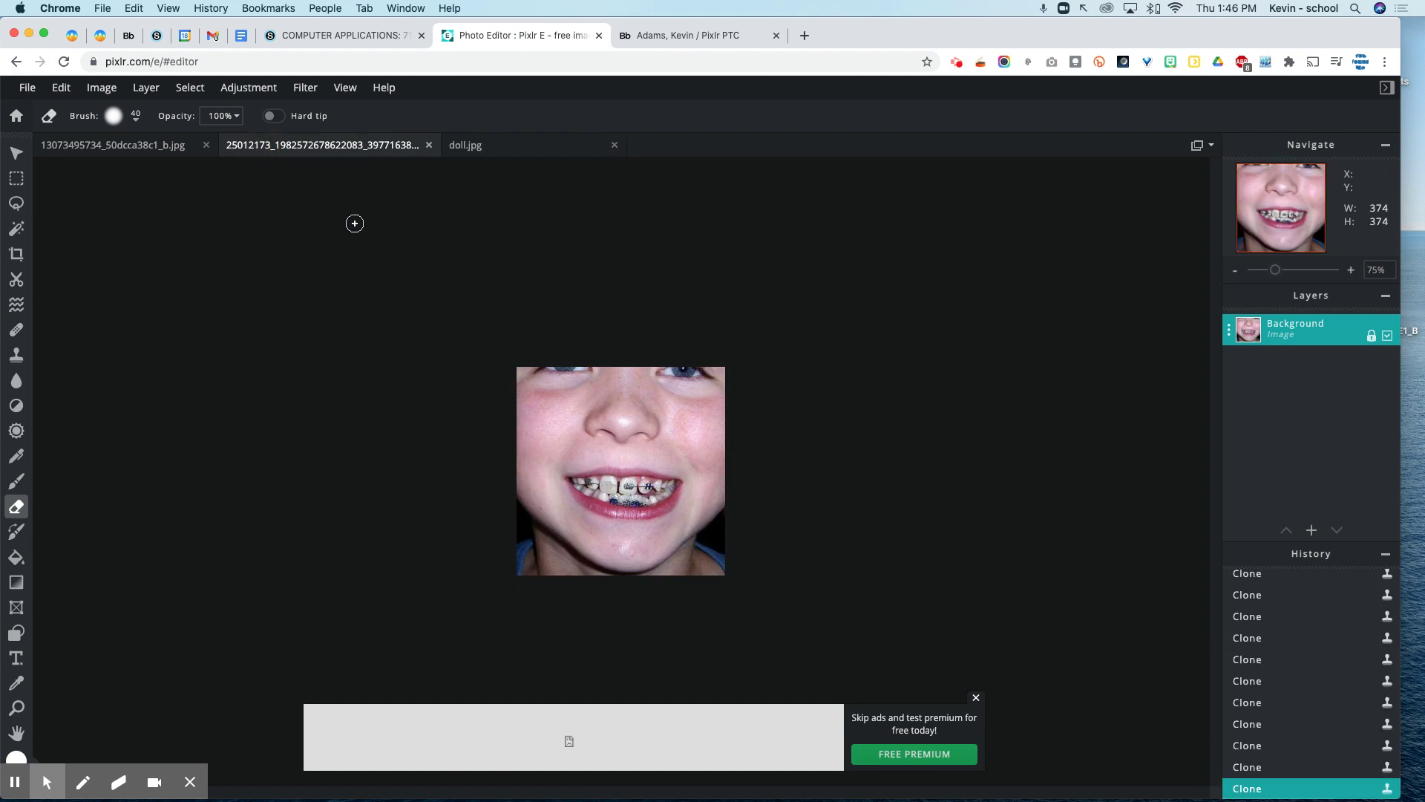
Erase a white strip down the photo's left edge and switch the eraser to the 100 soft brush.
click(520, 524)
mouse_move(520, 524)
mouse_down()
mouse_move(527, 576)
mouse_move(513, 512)
mouse_up()
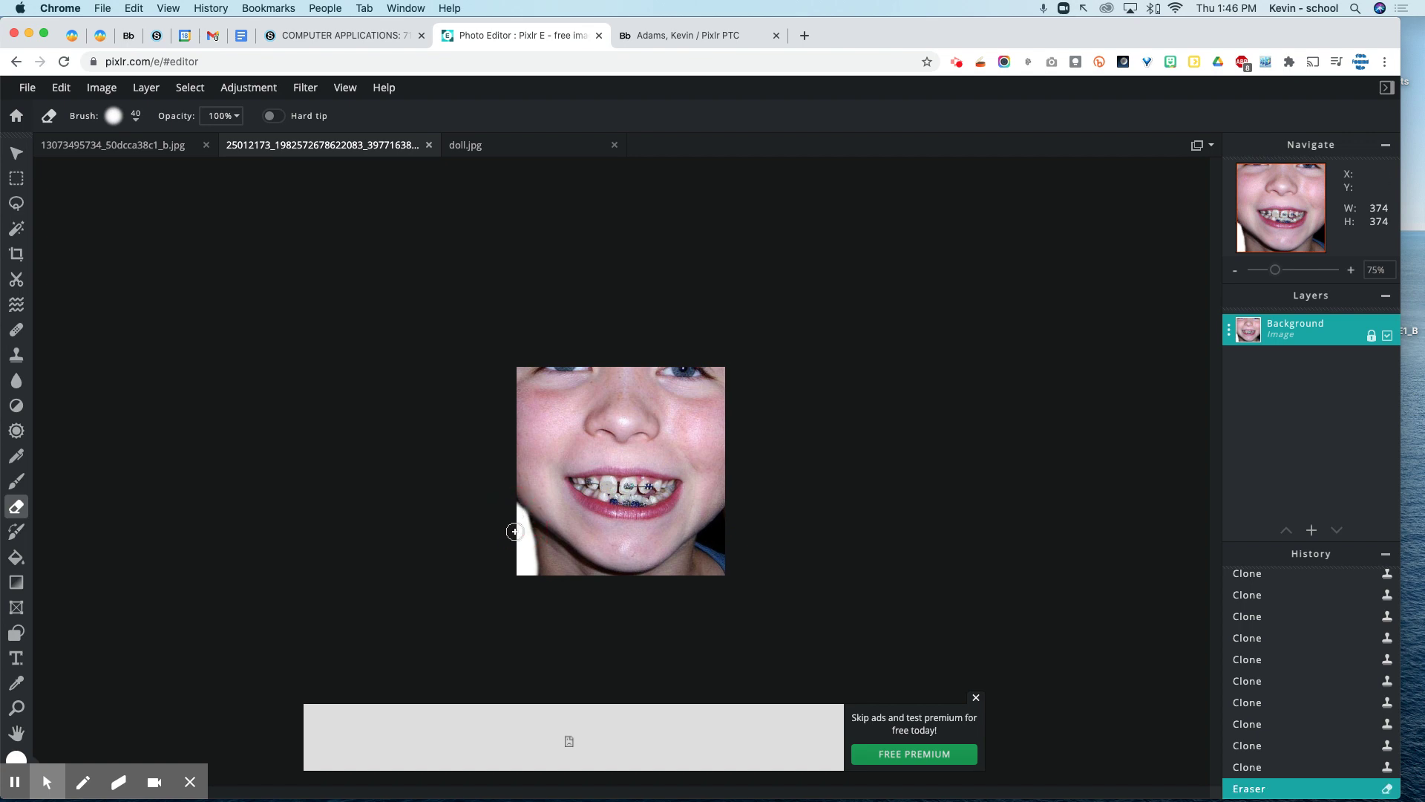
click(134, 122)
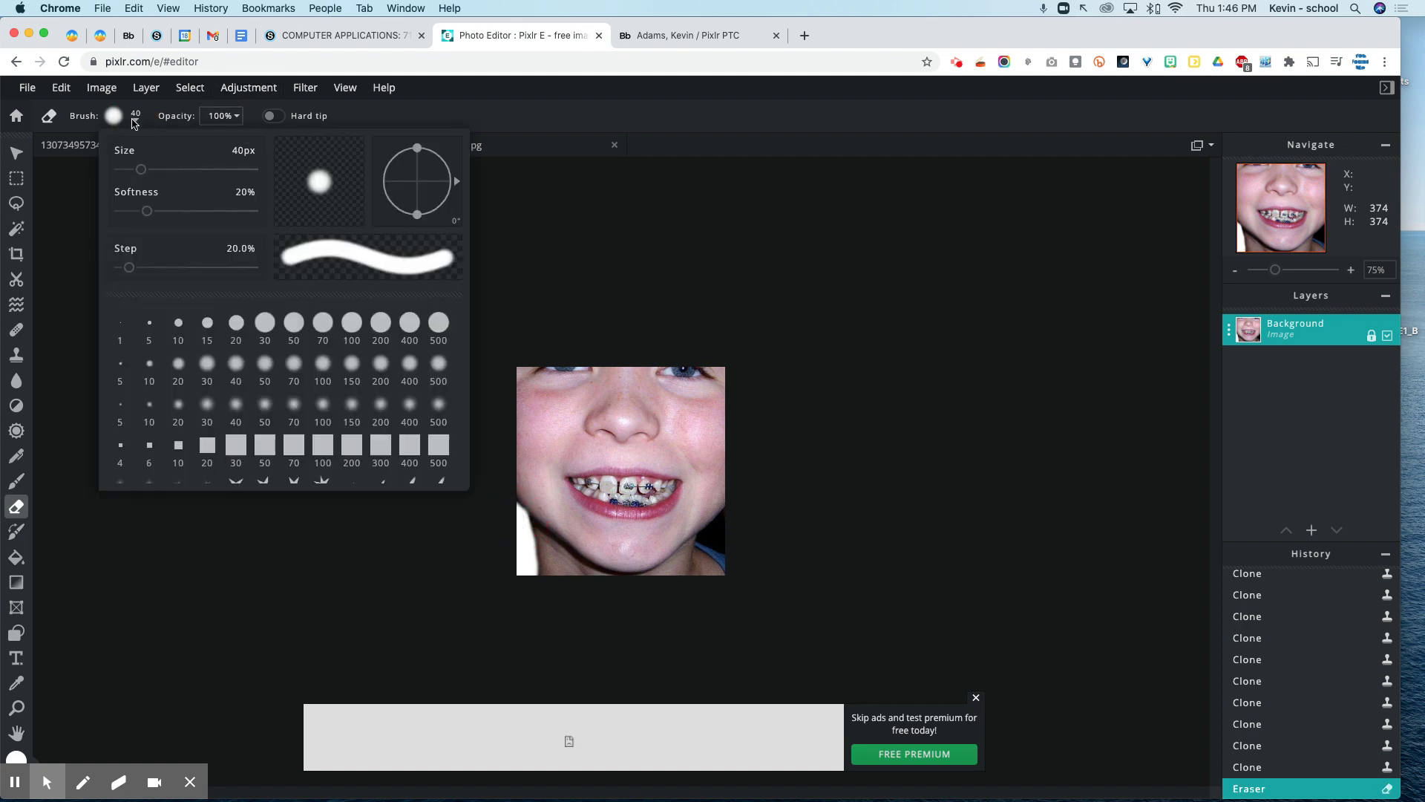
click(324, 409)
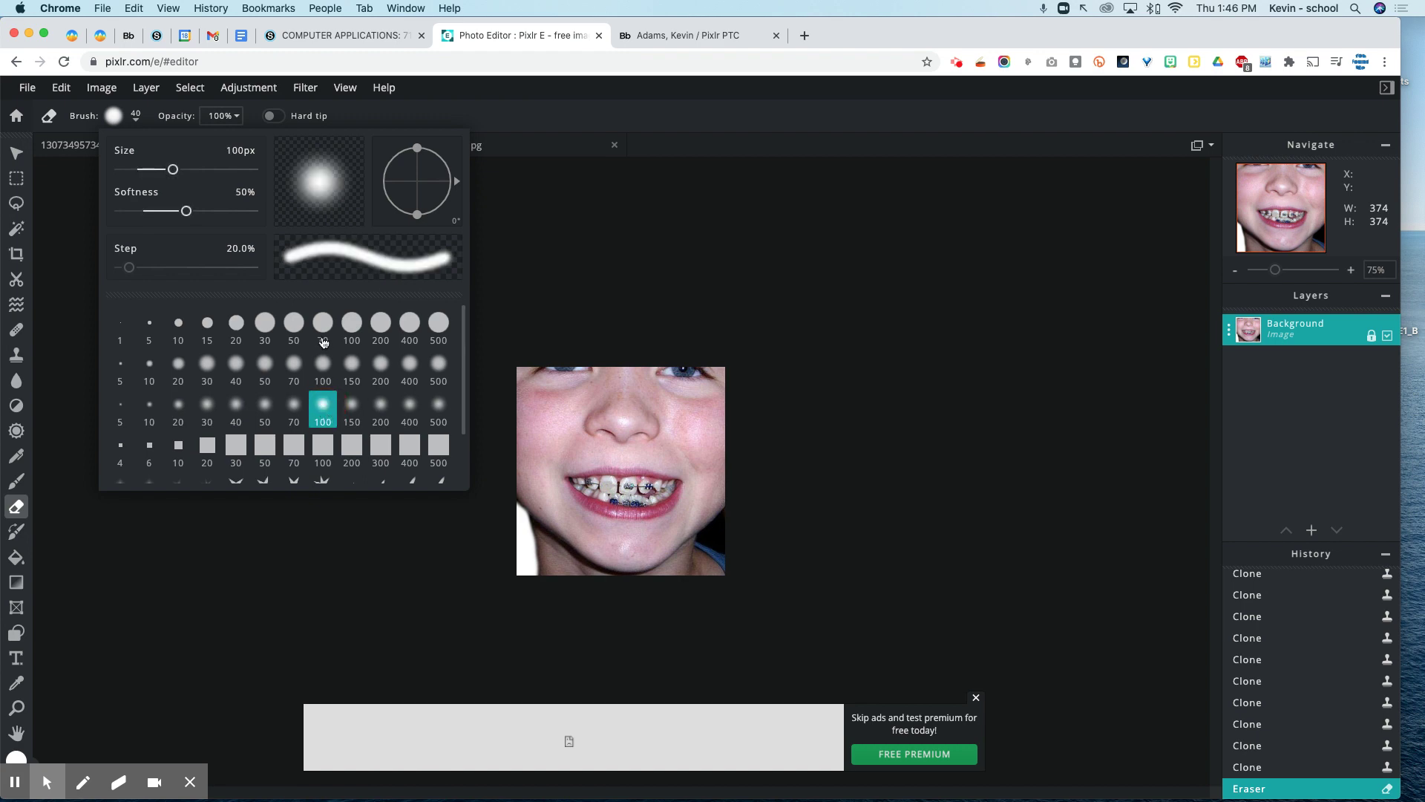
click(458, 118)
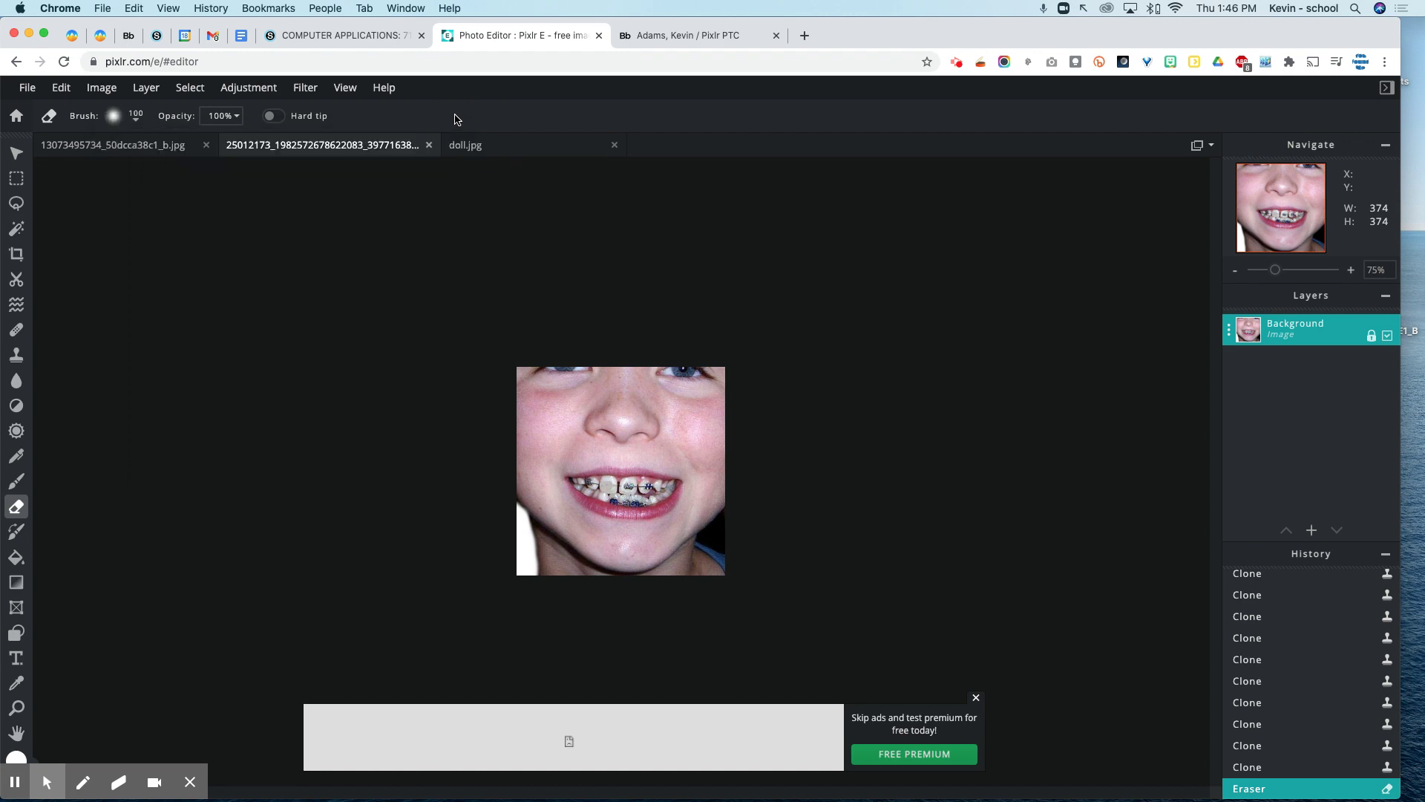
Erase the dark lower-right and lower-left corners of the boy's photo to white.
mouse_move(707, 568)
mouse_down()
mouse_move(732, 518)
mouse_move(706, 547)
mouse_move(715, 564)
mouse_up()
scroll(520, 575, down, 3)
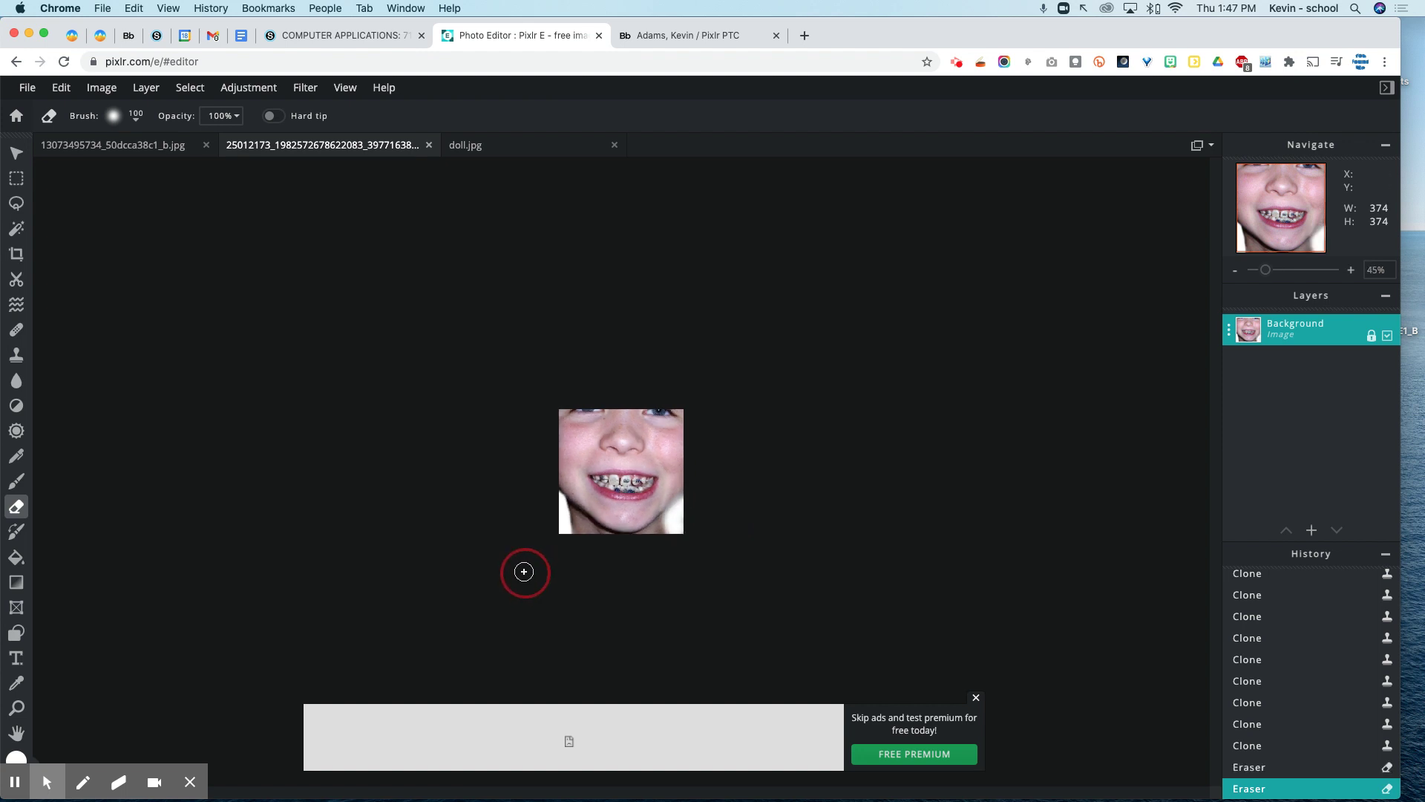
scroll(525, 573, up, 3)
drag(519, 576, 517, 539)
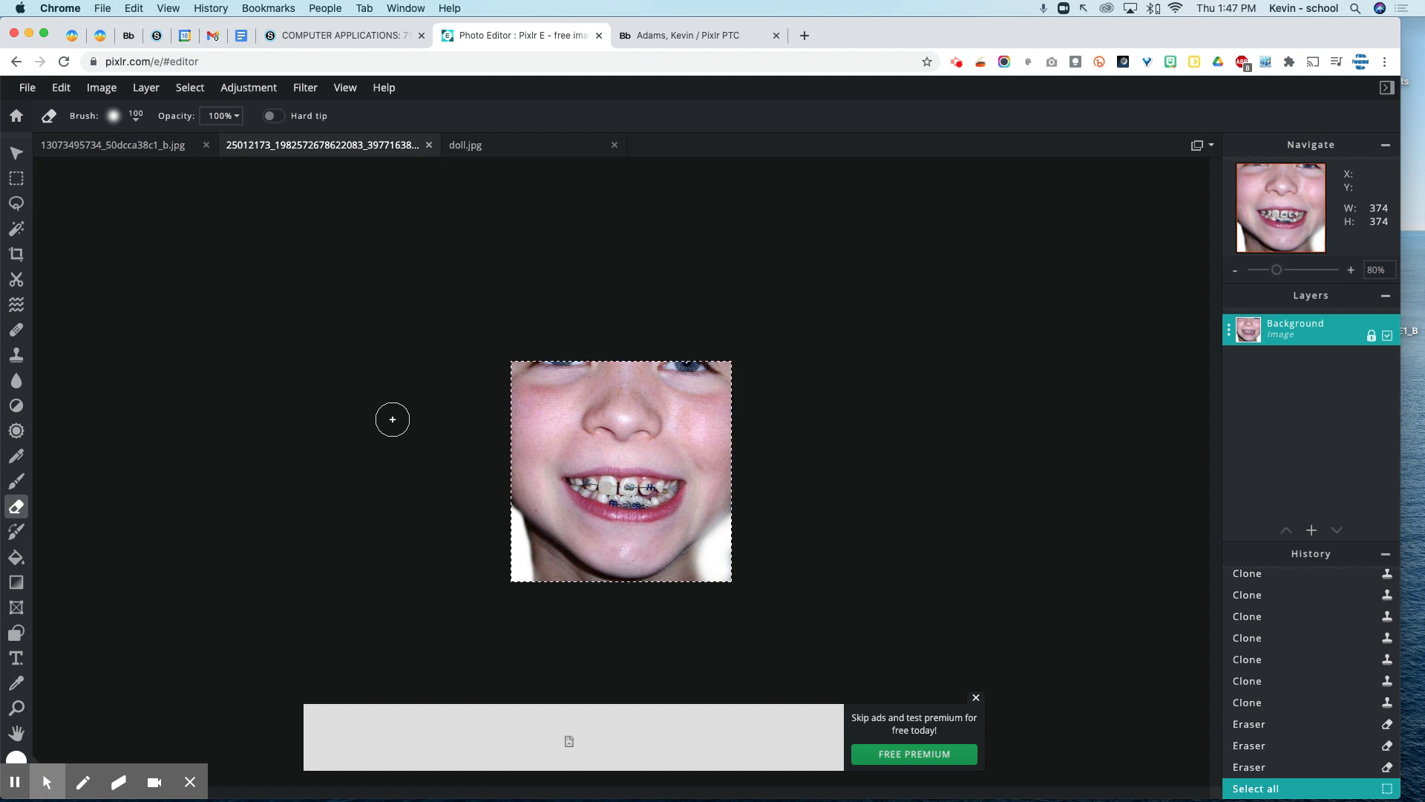
Paste the boy's face into the girl photo and delete the white strips on both sides.
key(super+a)
click(156, 146)
key(super+v)
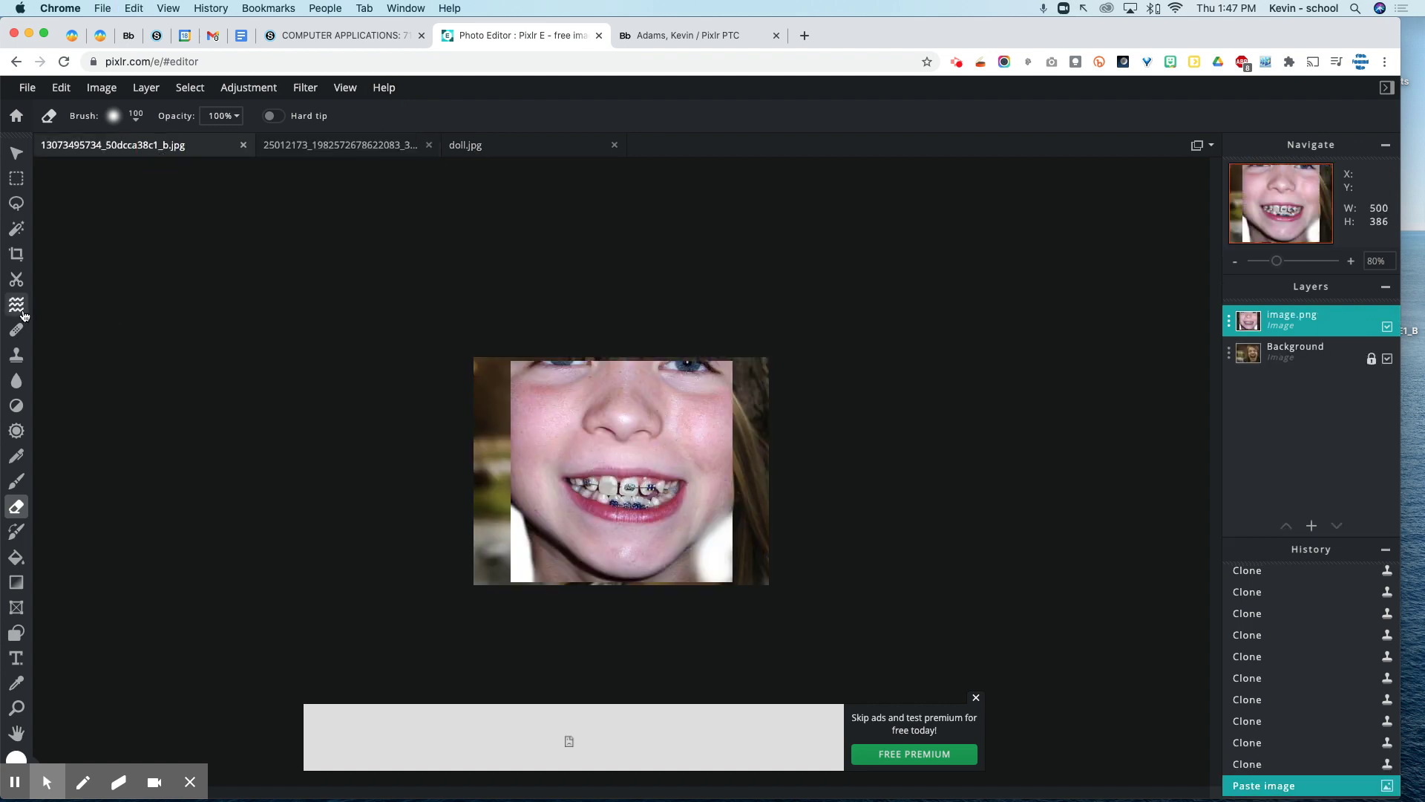
click(16, 227)
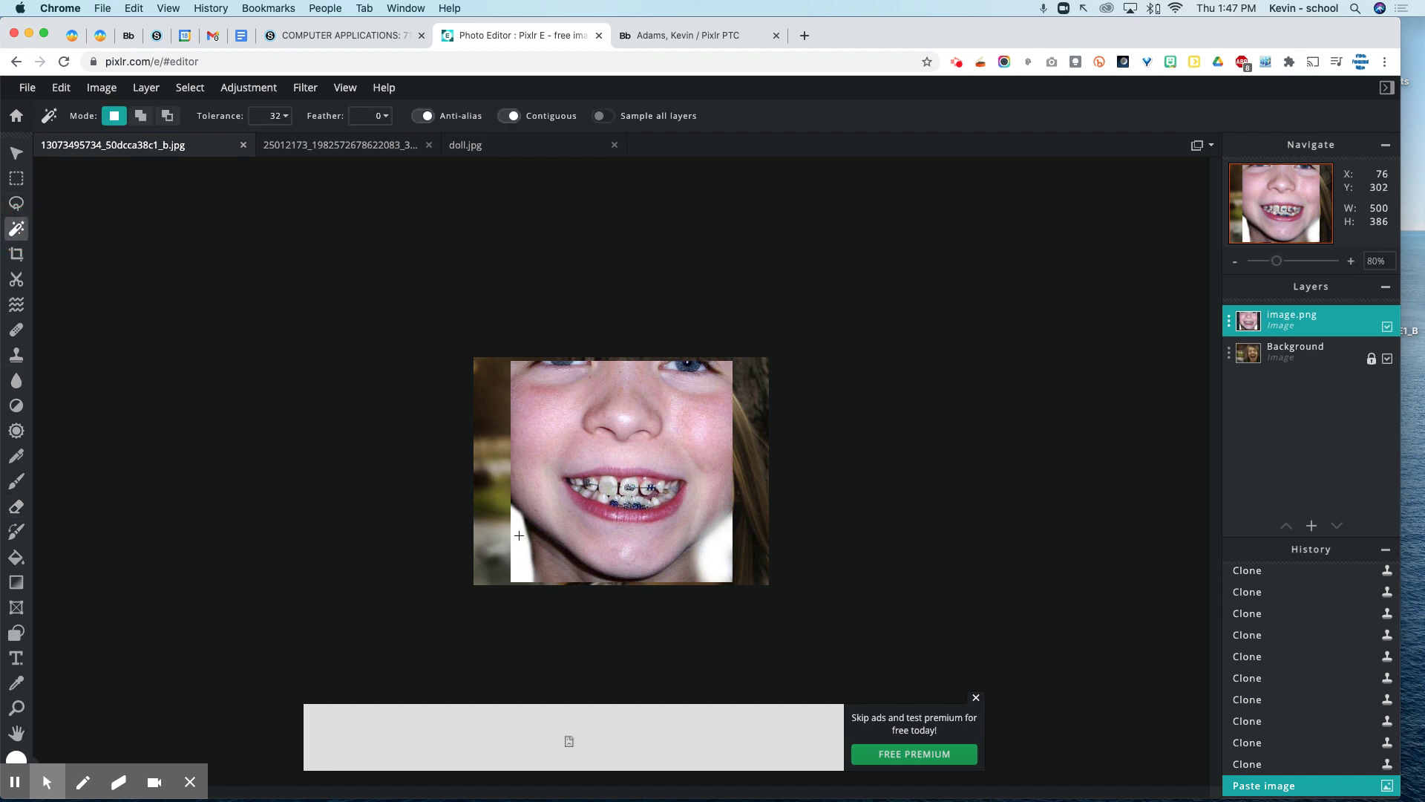
click(520, 536)
key(Delete)
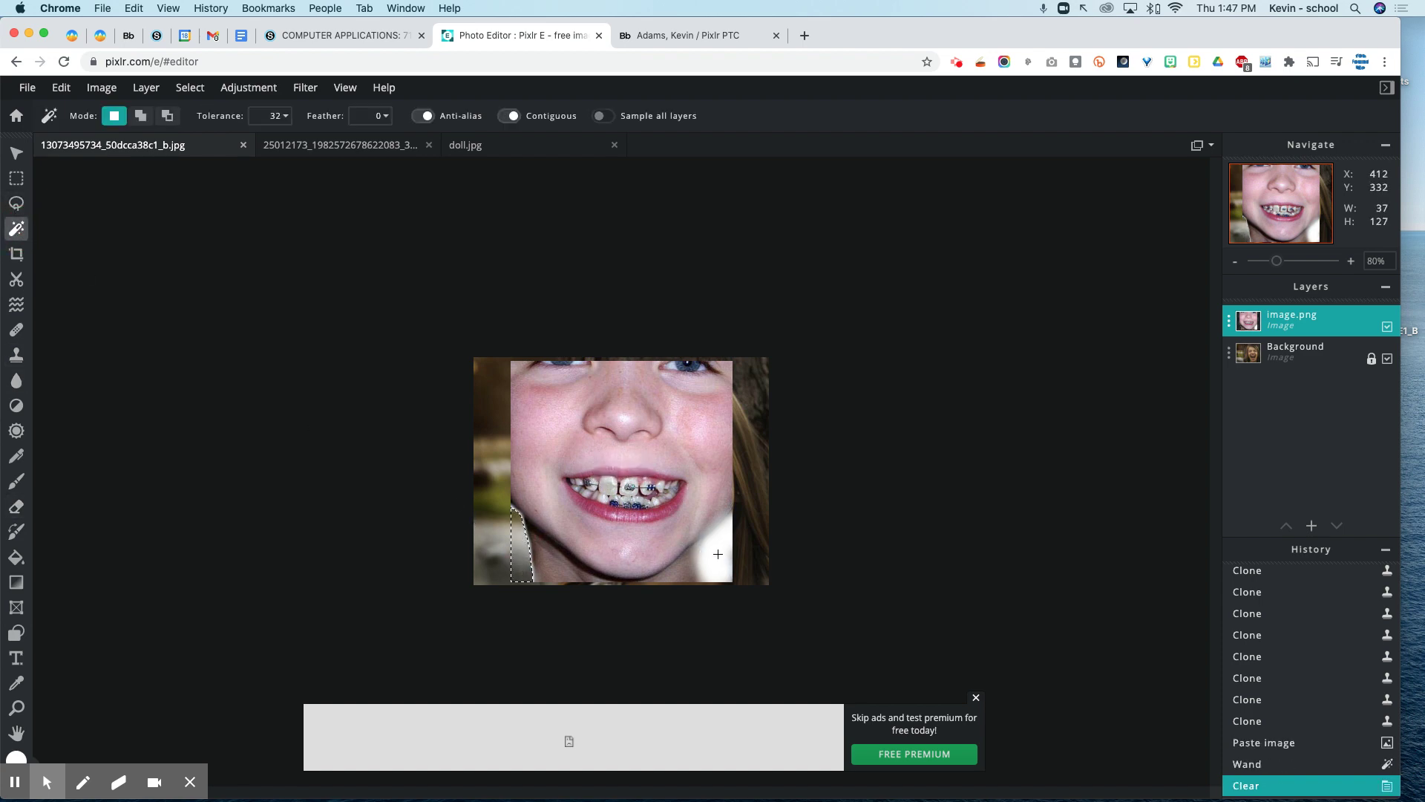
click(719, 556)
key(Delete)
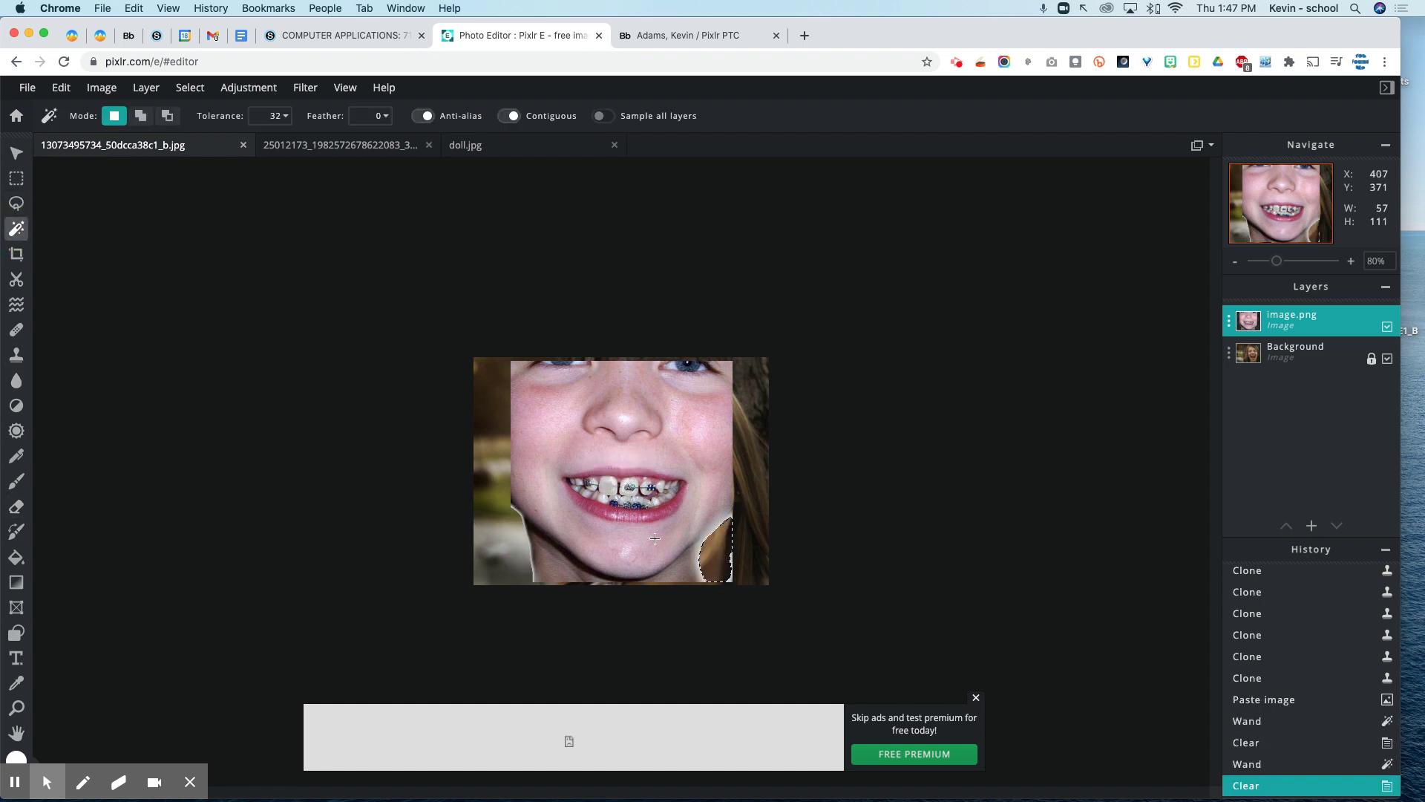
Free-transform the pasted face to a small patch in the bottom-left corner, then select Background.
click(61, 88)
click(116, 243)
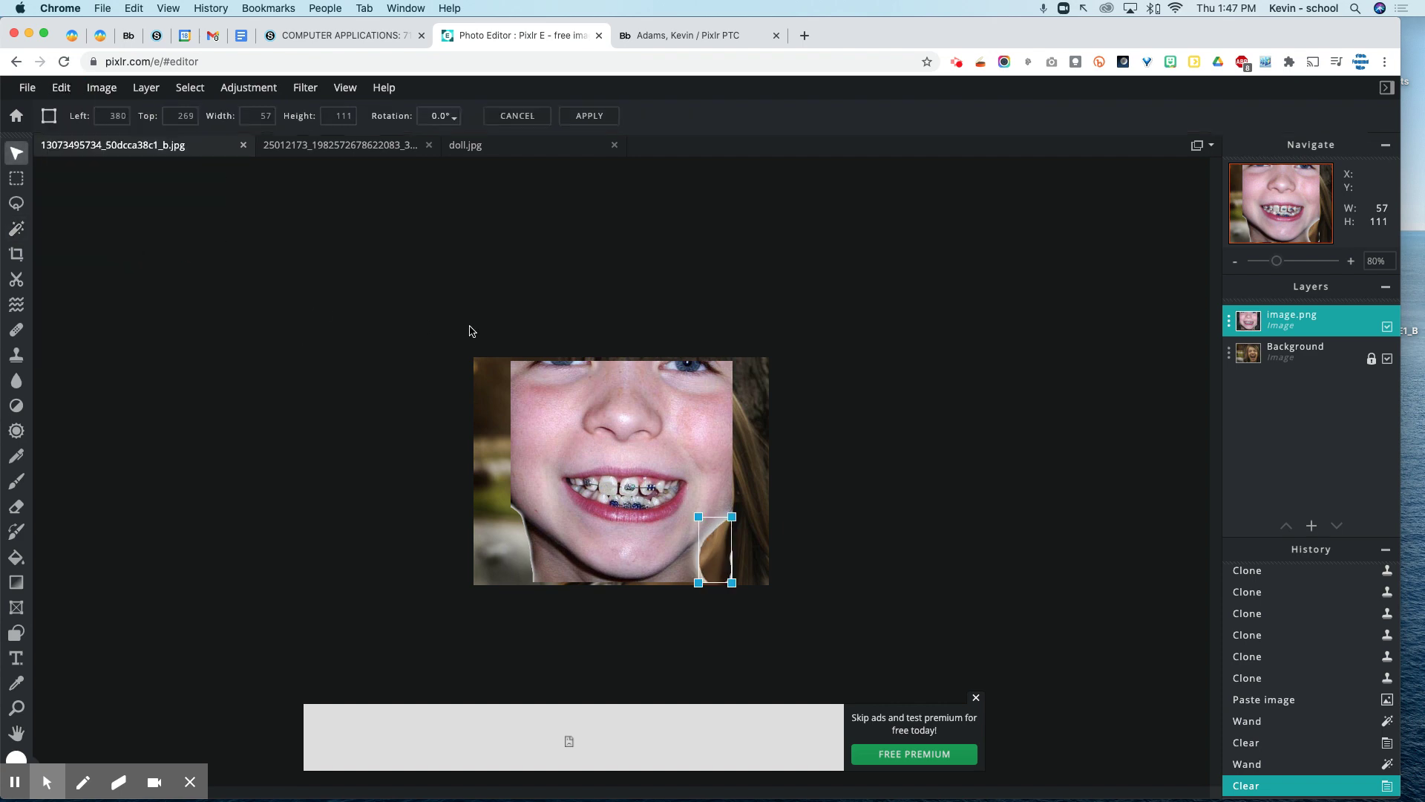
key(Escape)
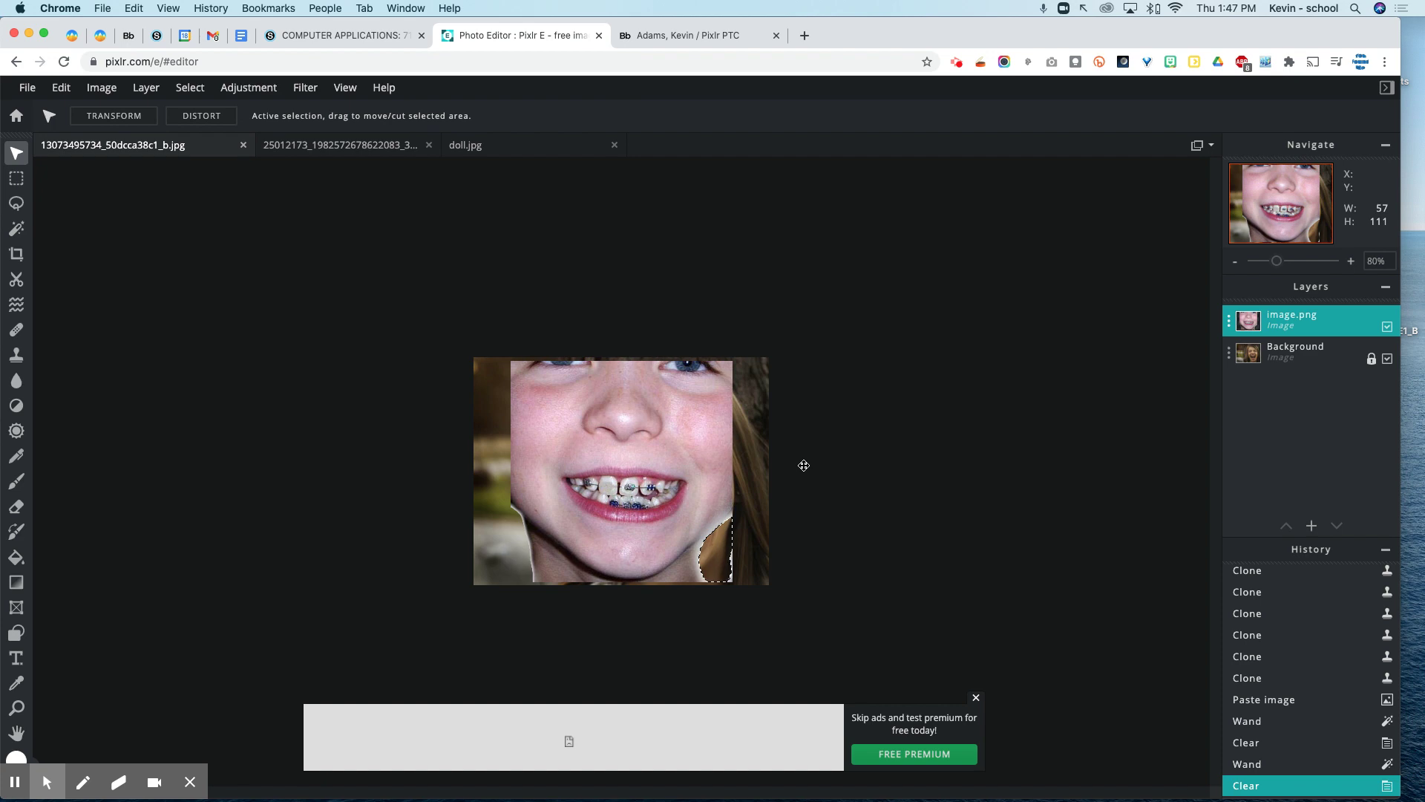
click(804, 466)
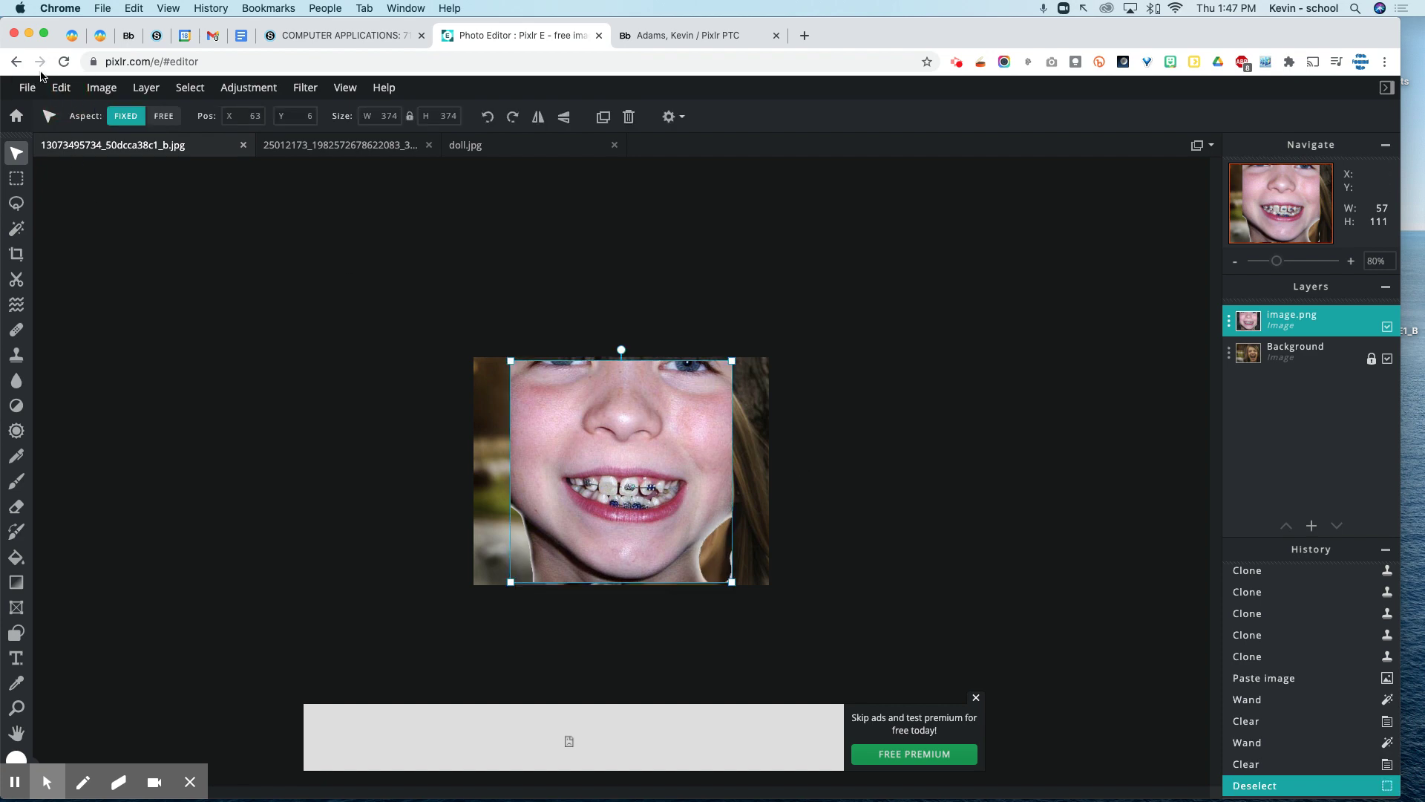
click(60, 87)
click(115, 242)
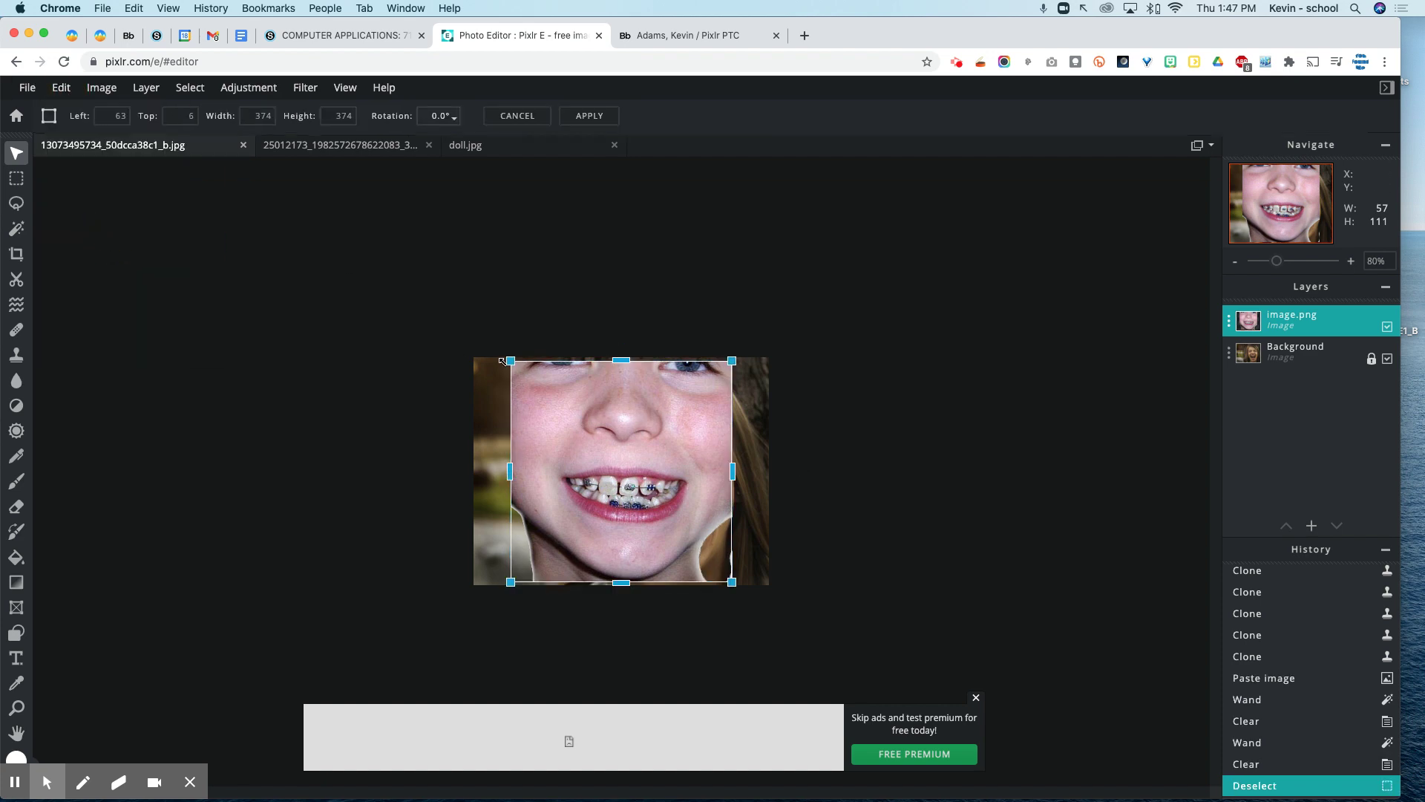
drag(509, 361, 499, 548)
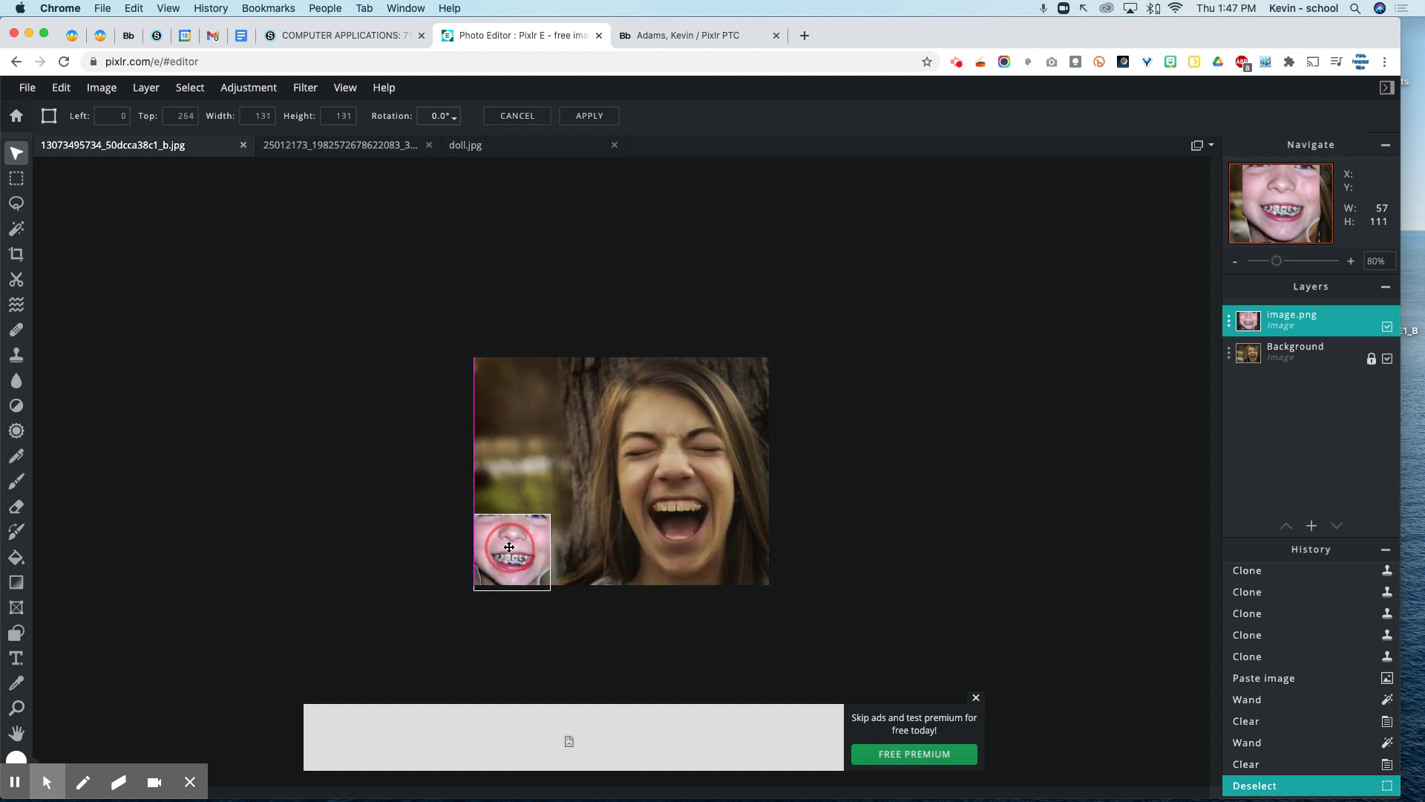
key(Return)
click(438, 507)
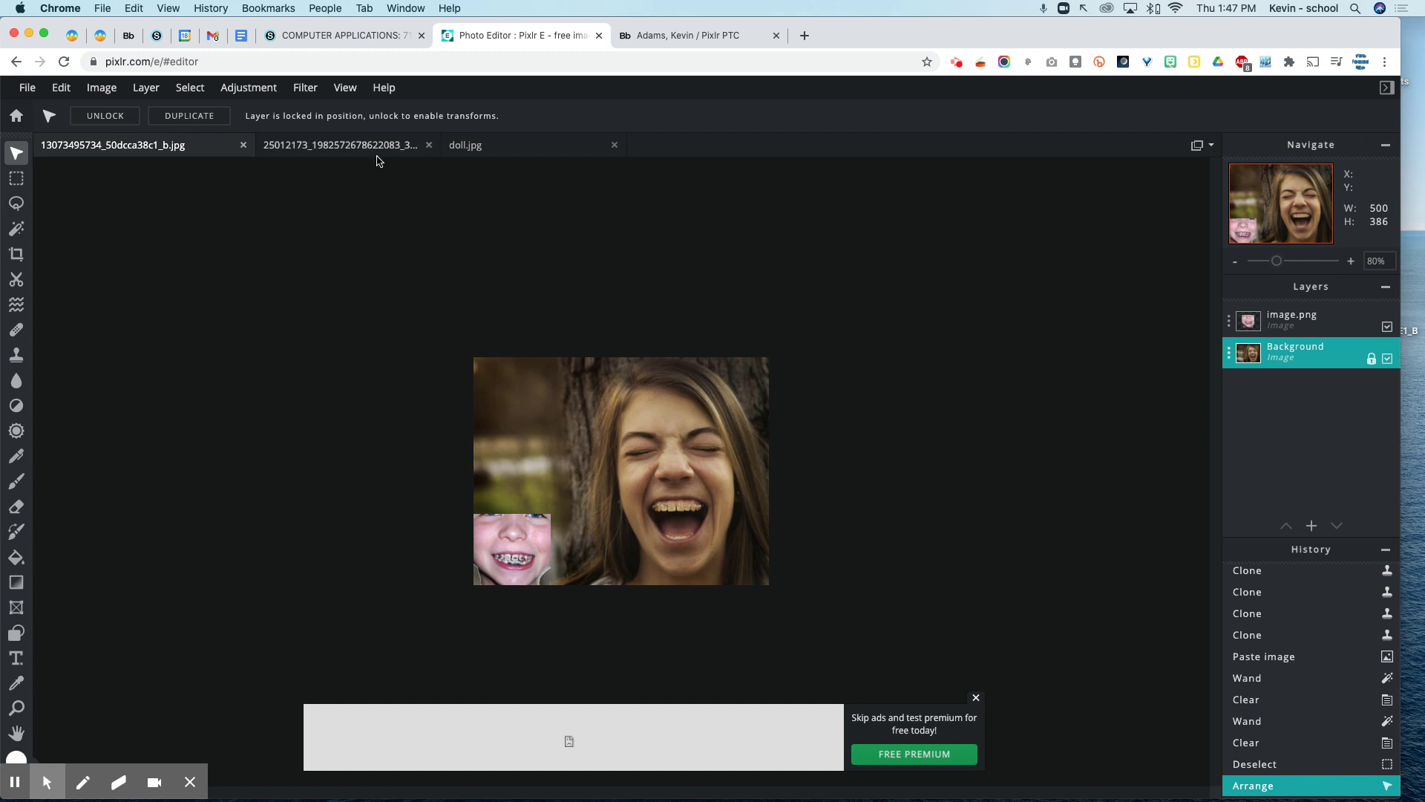
On the doll photo, set the Fill tool colour to the peach preset.
click(474, 146)
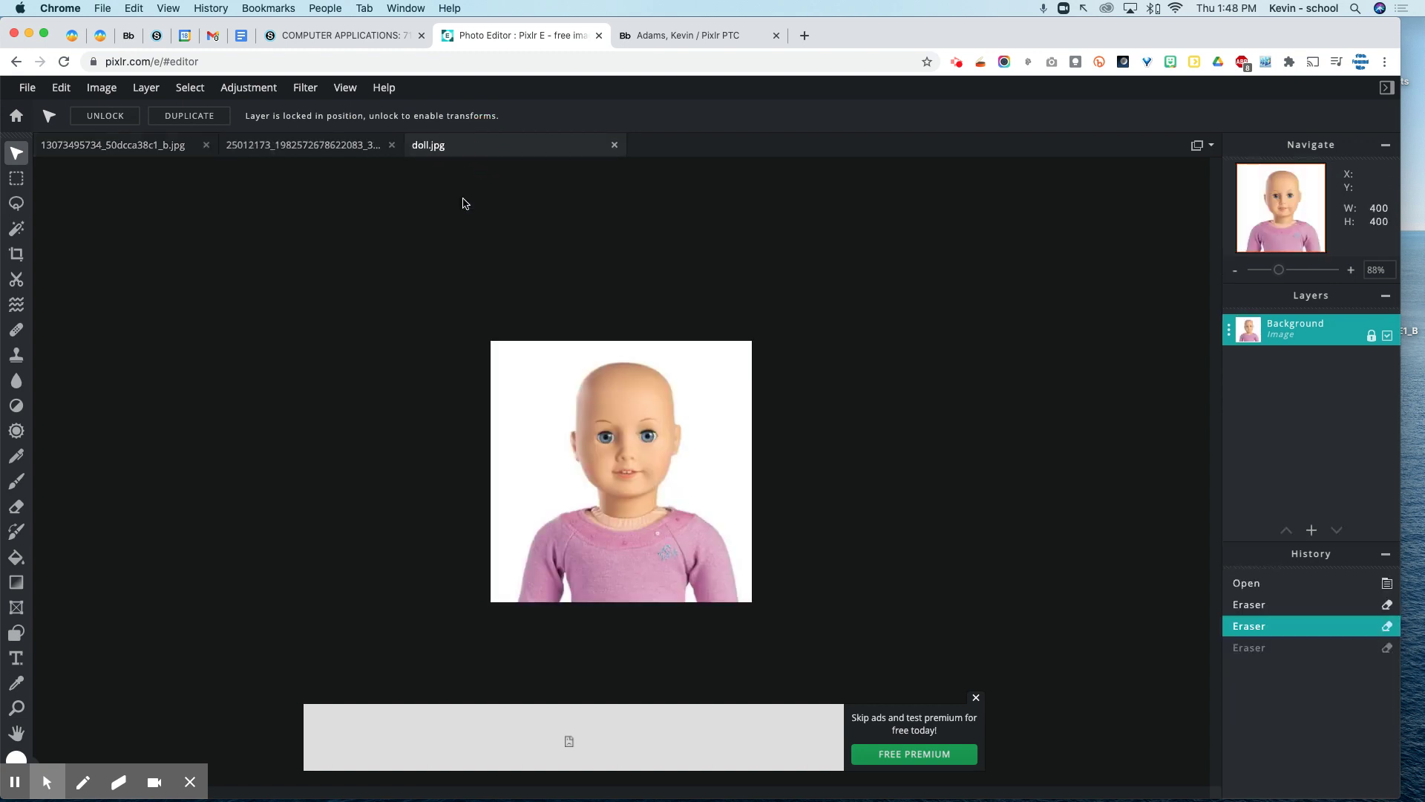
click(17, 563)
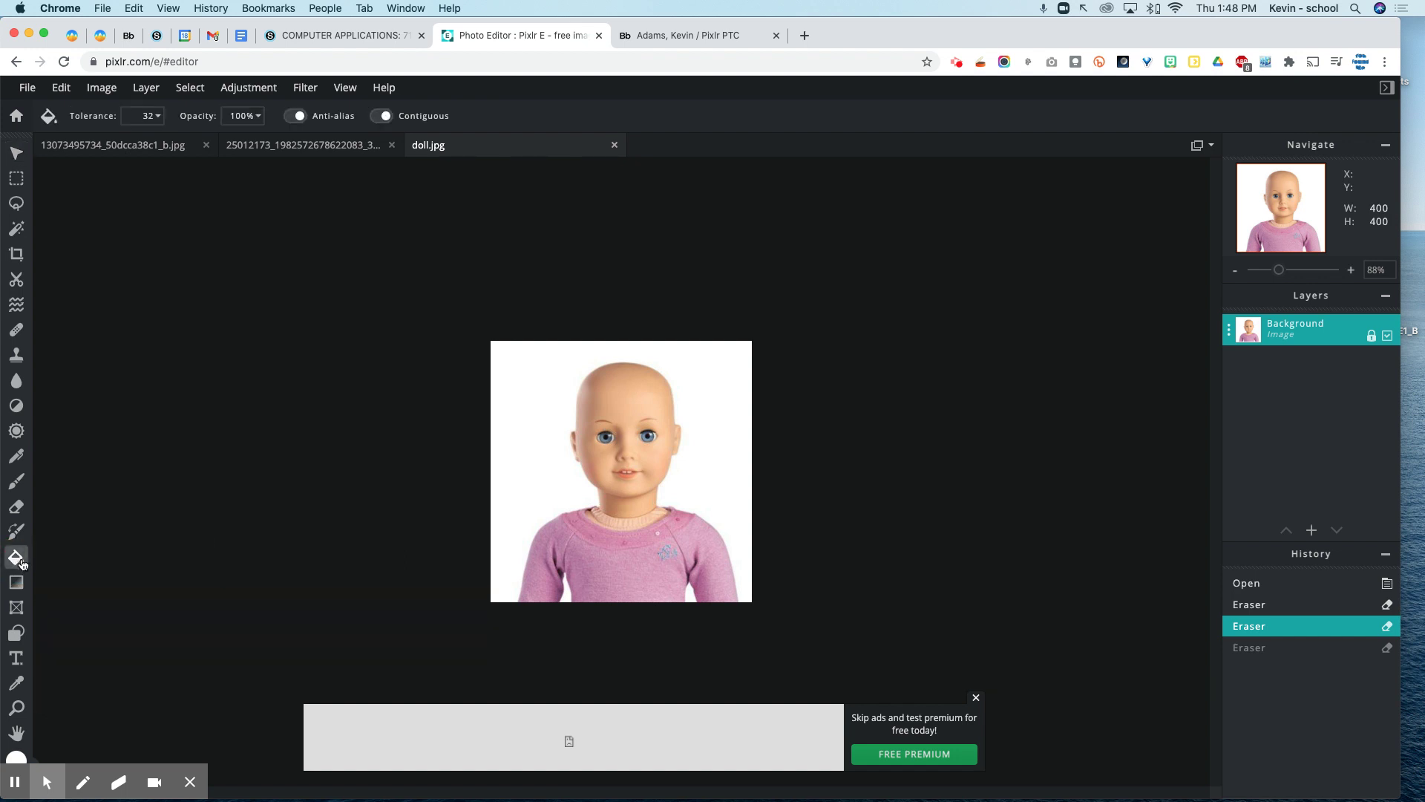
click(18, 758)
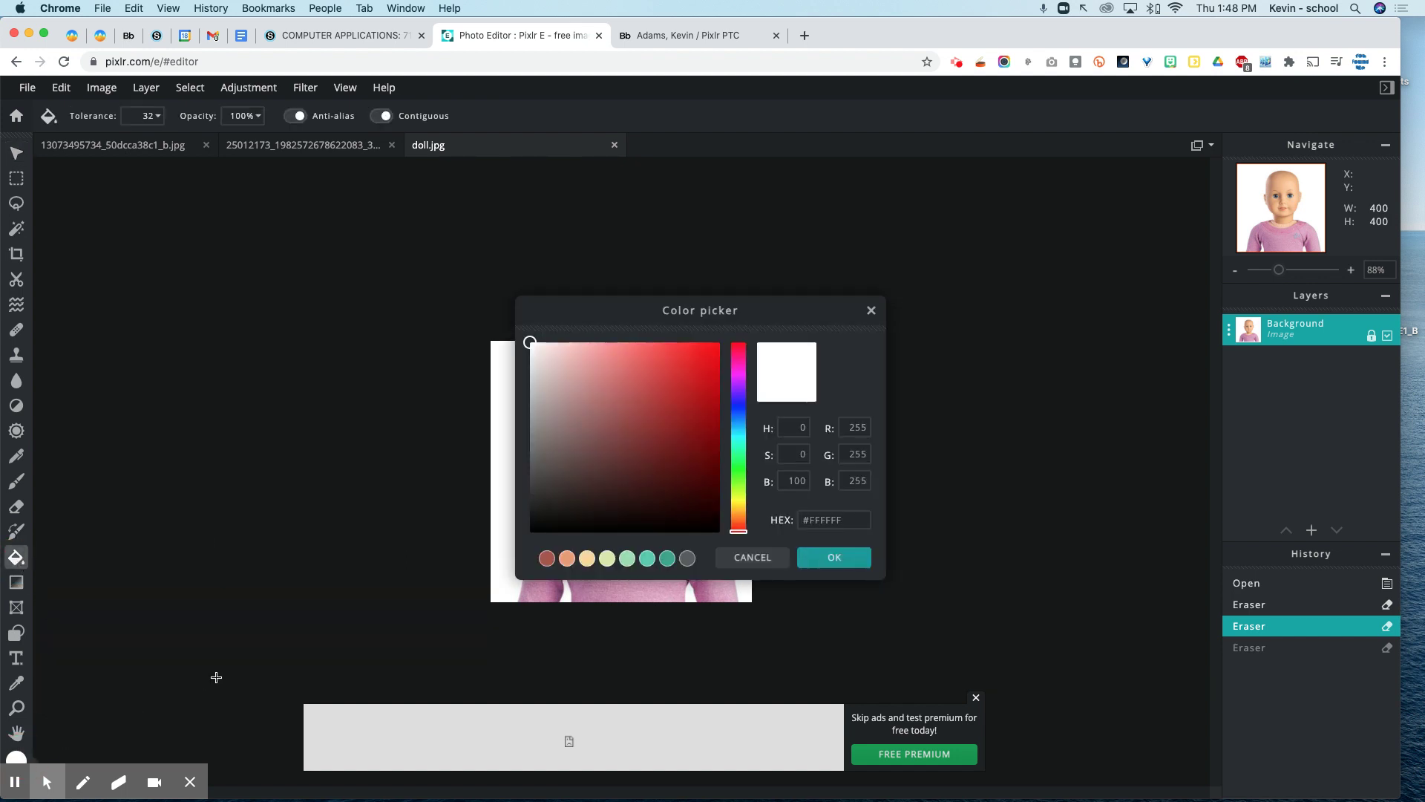
click(567, 557)
click(834, 559)
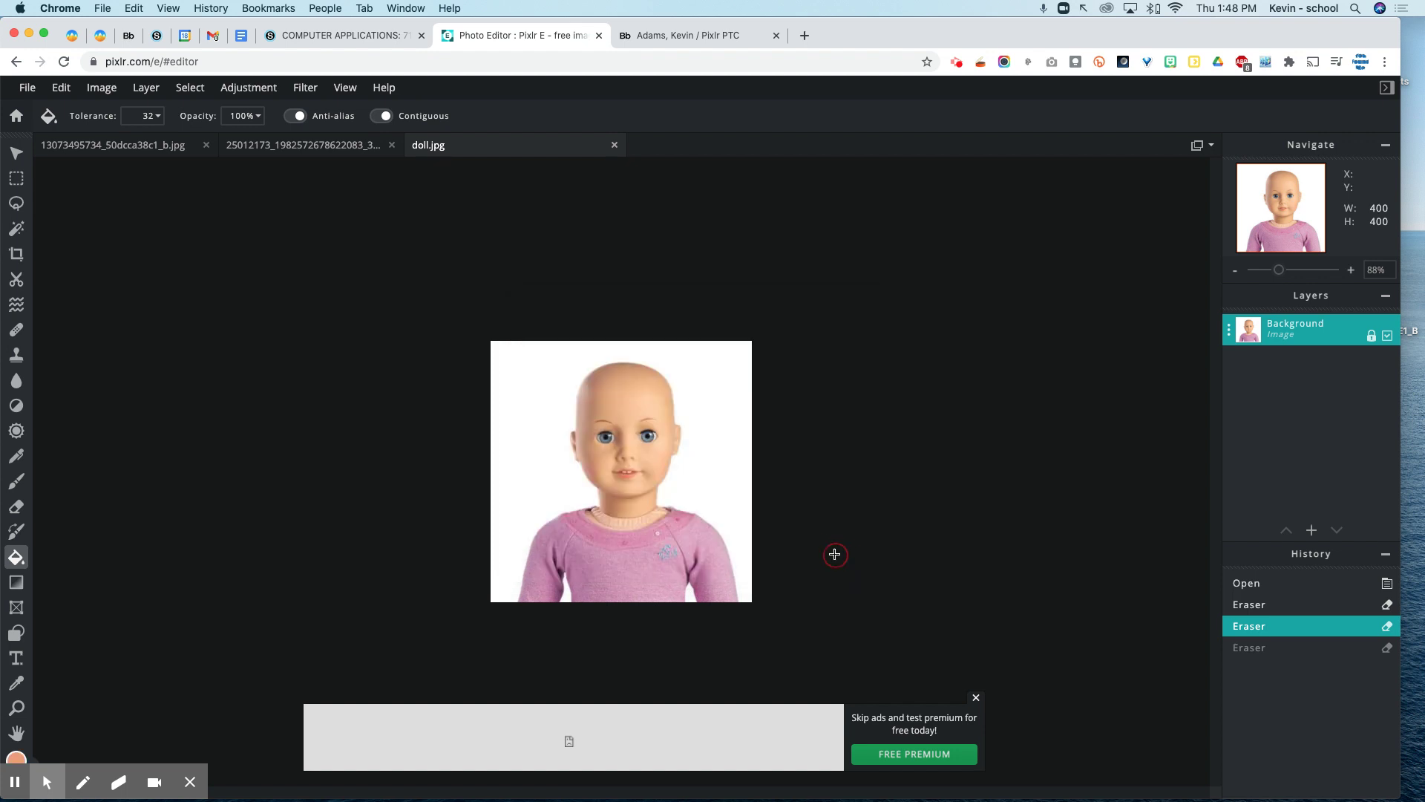
Trial-fill the doll's background, arm gaps and pink sweater with peach, undoing each attempt.
click(533, 425)
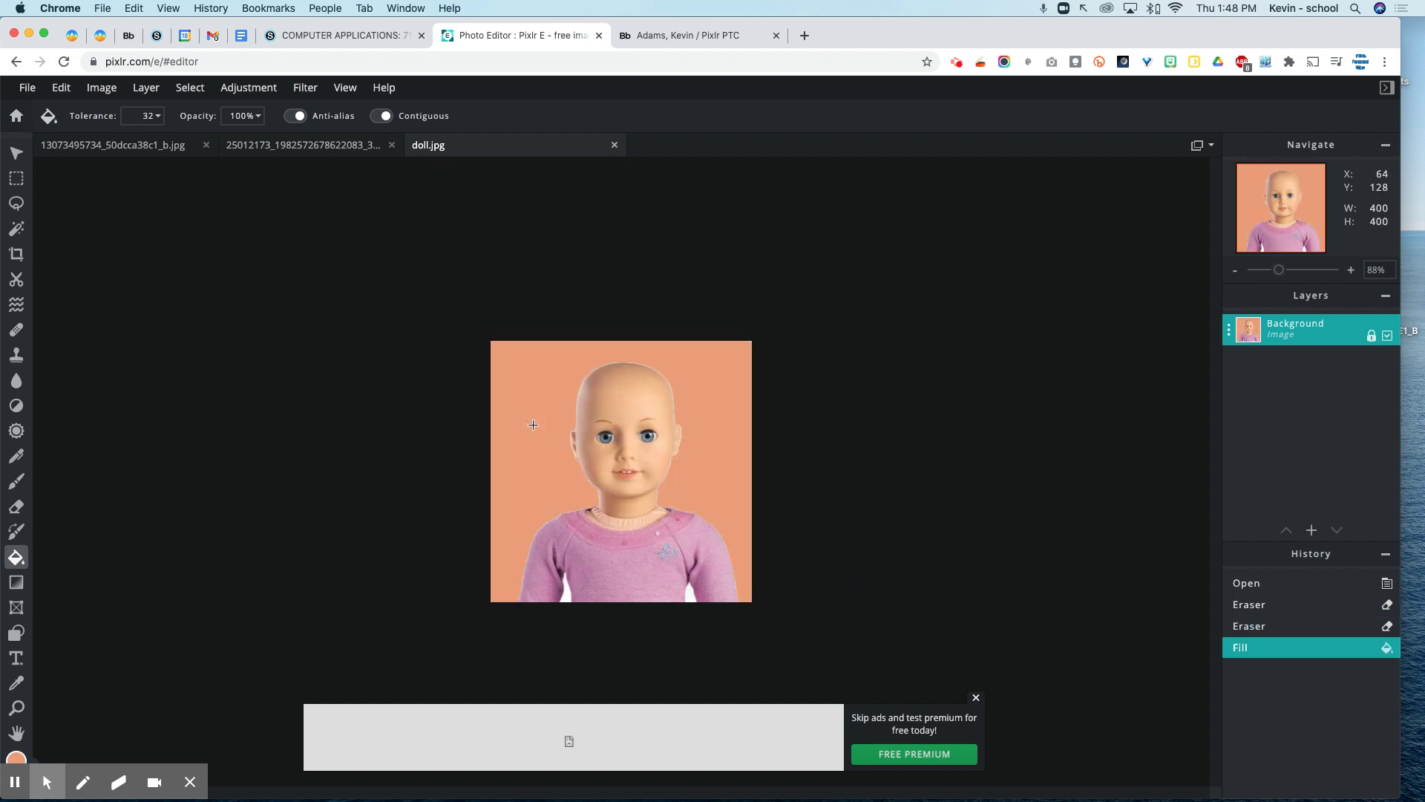
click(562, 591)
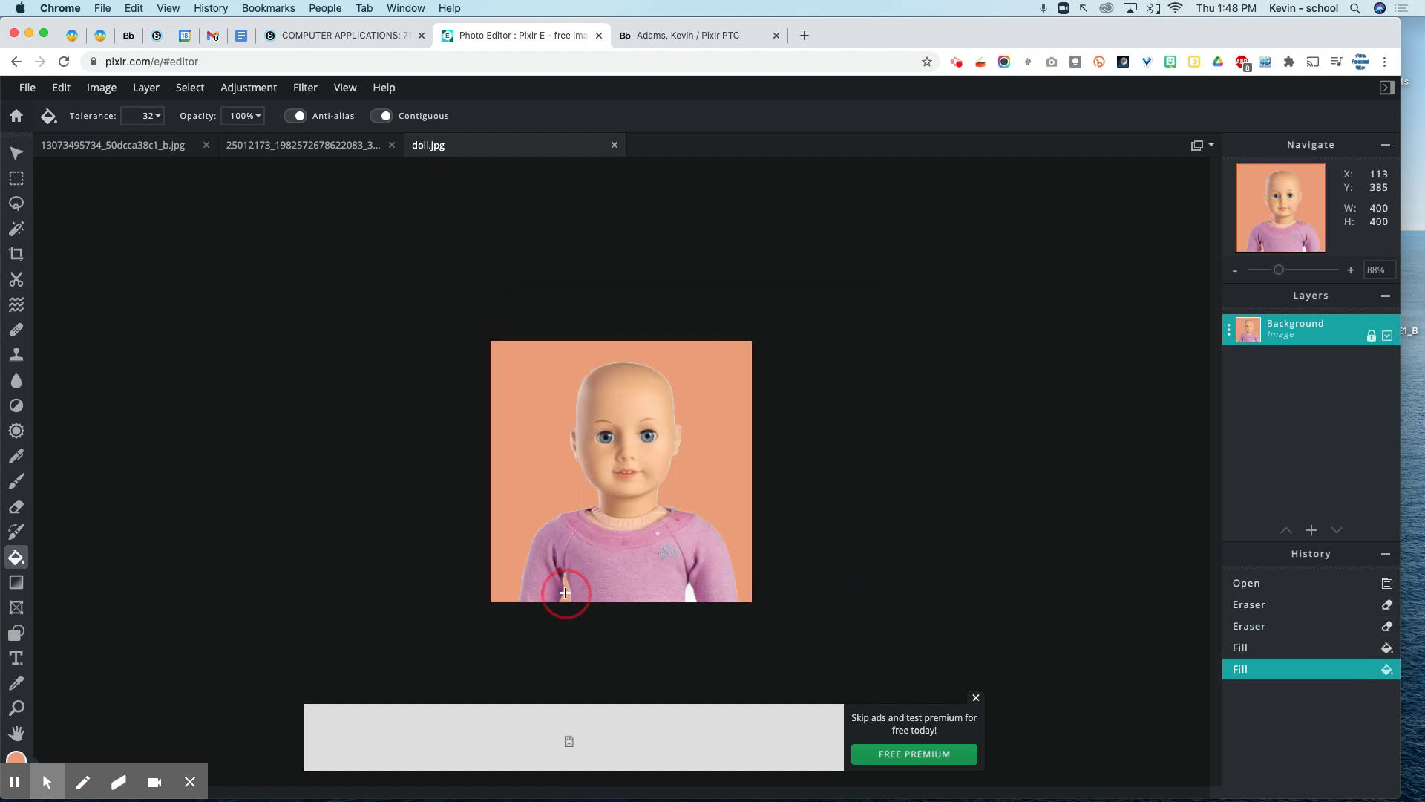
click(690, 594)
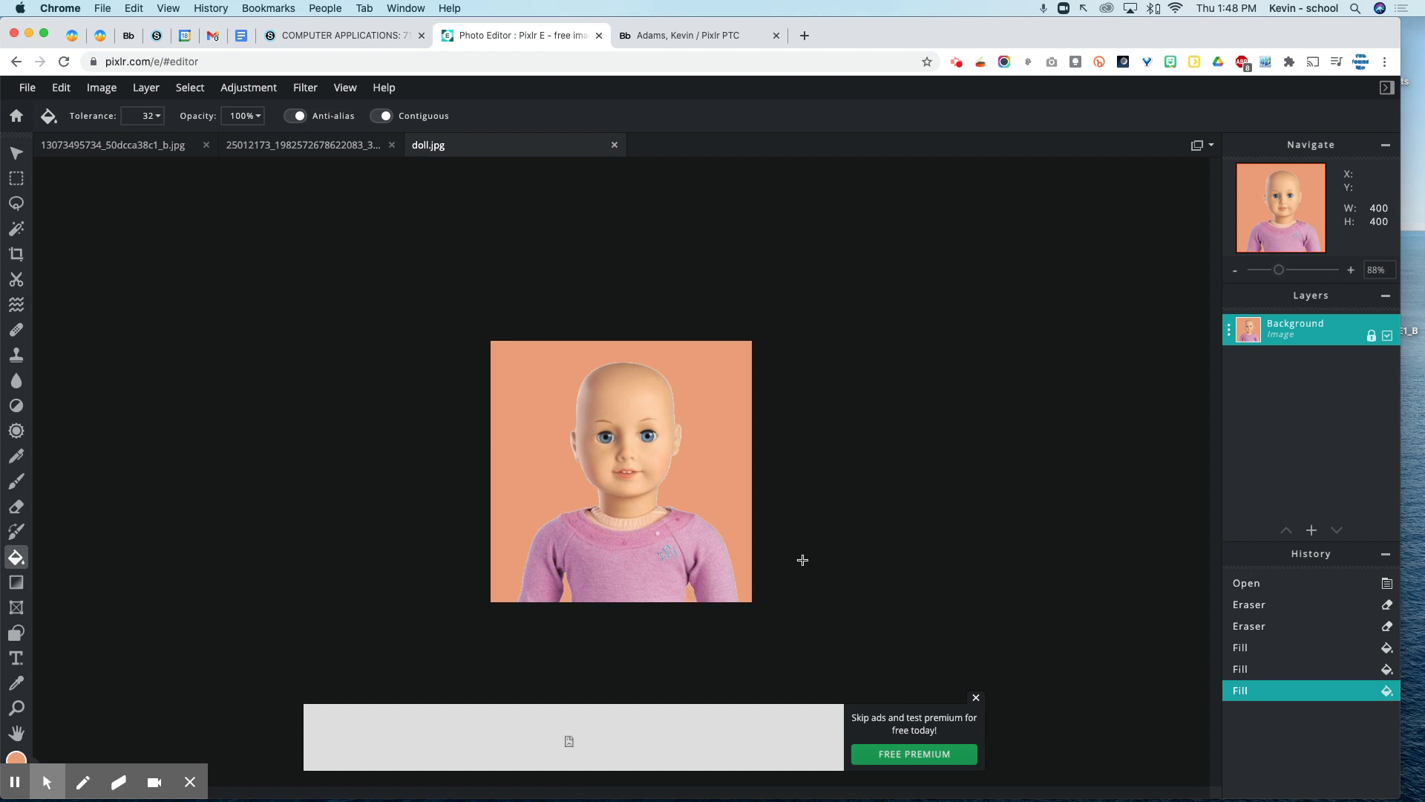
key(super+z)
key(super+z)
key(super+z)
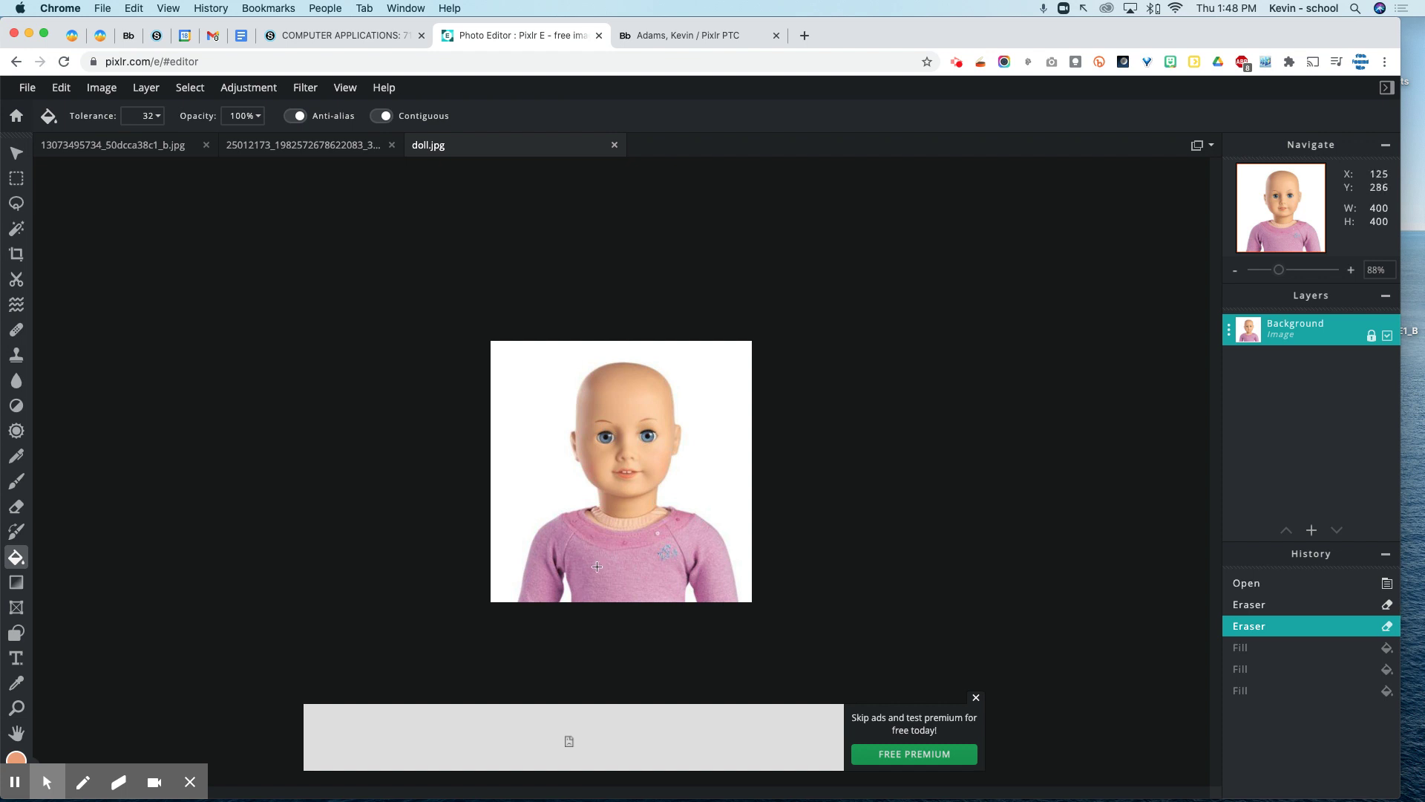
click(630, 551)
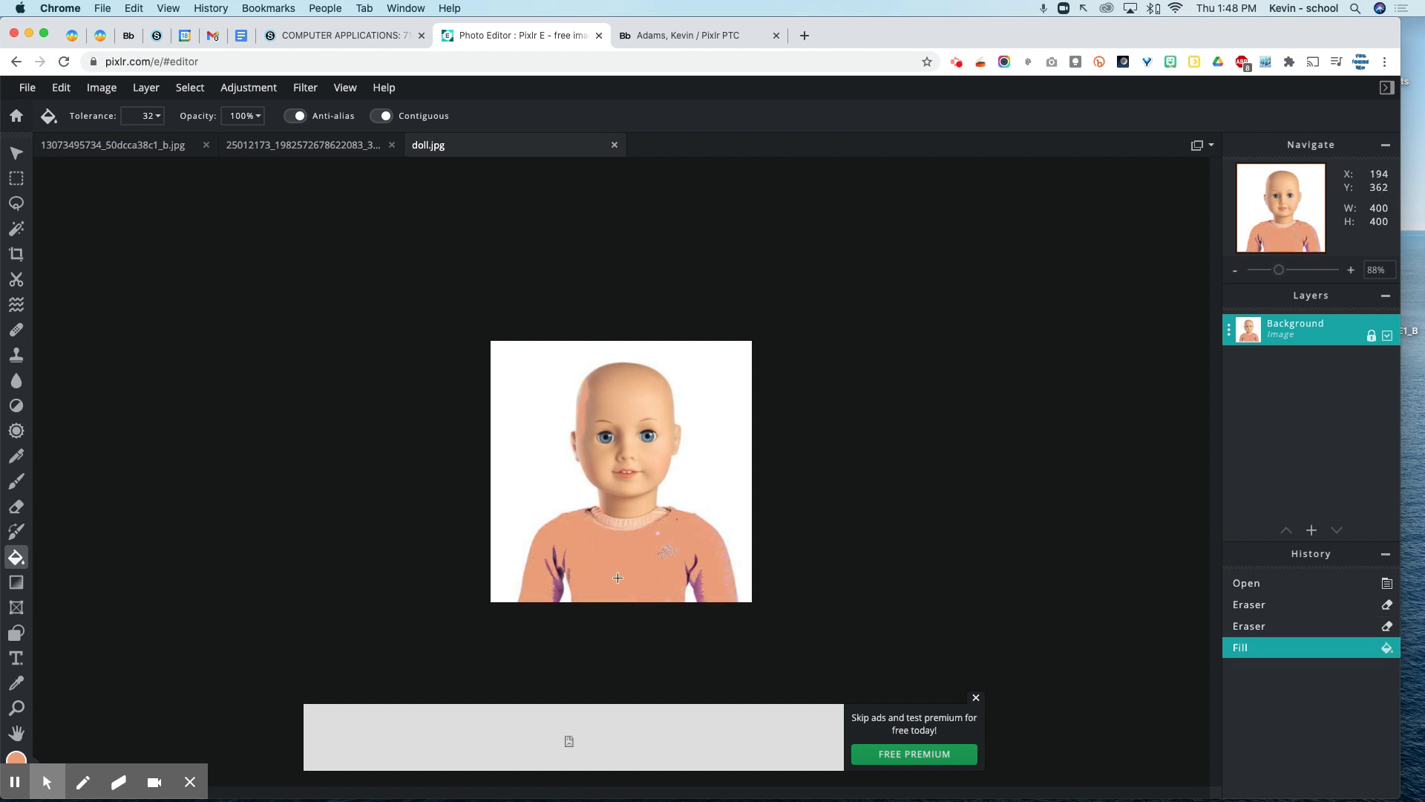
key(super+z)
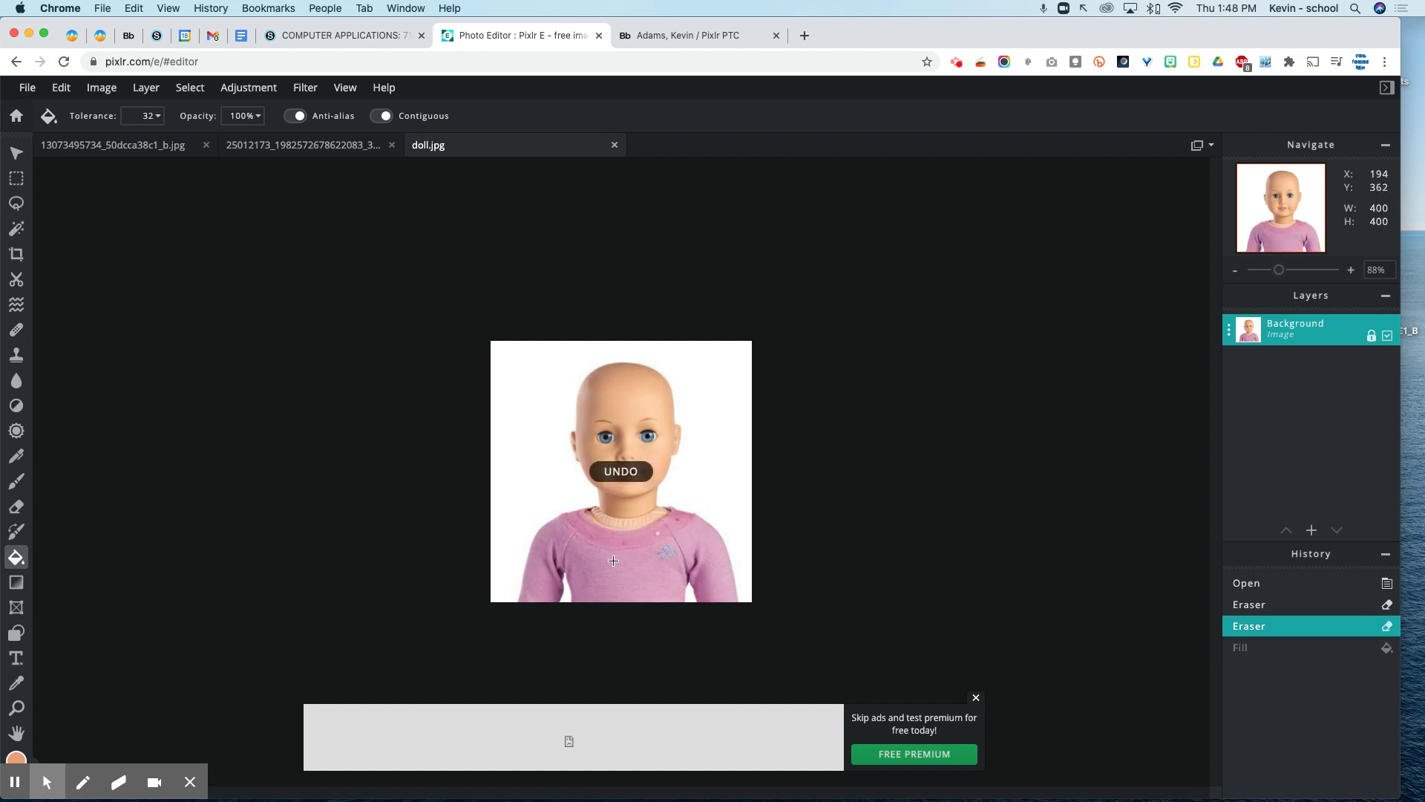
Peach-fill the boy's and girl's faces, then undo, reverting the girl photo's face resize too.
click(327, 146)
click(643, 464)
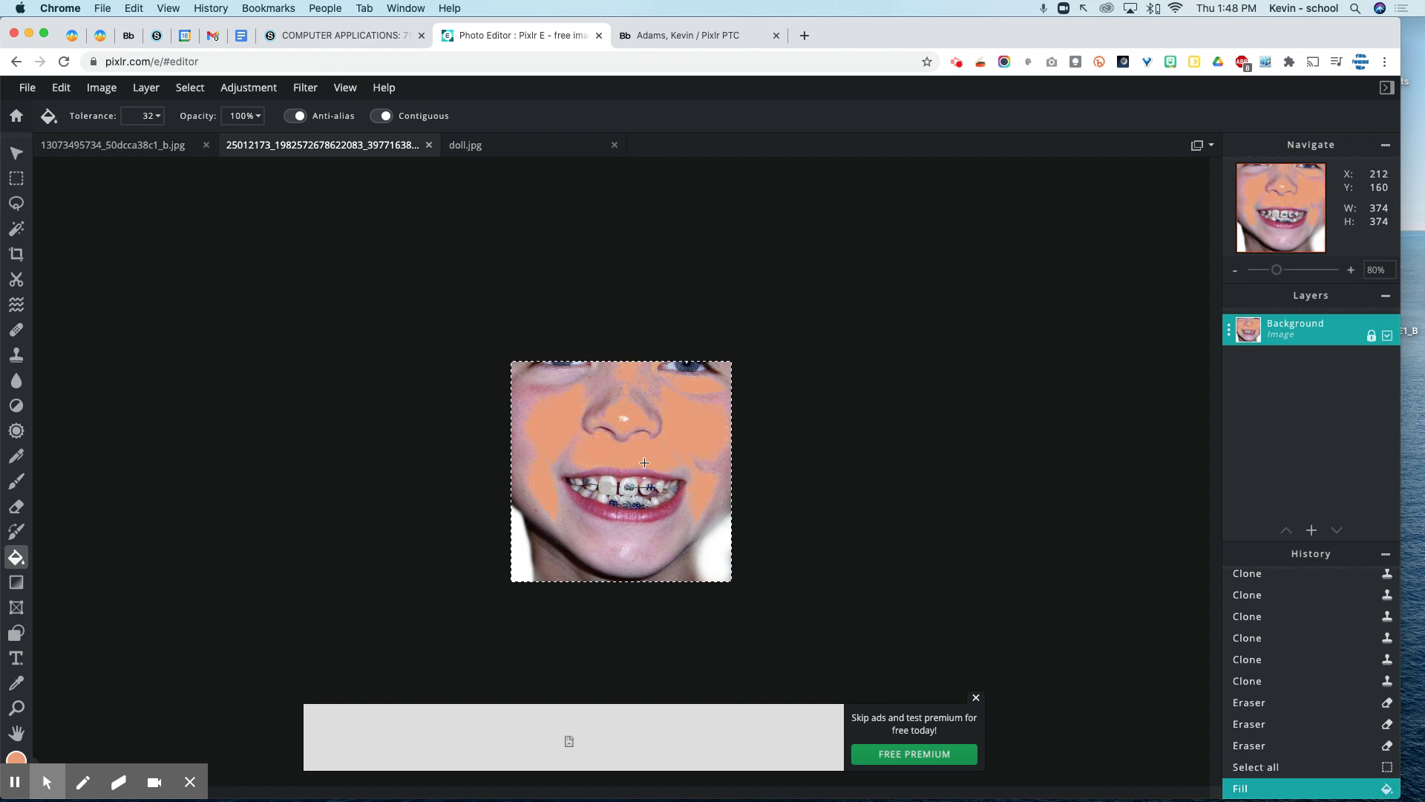
key(super+z)
click(176, 151)
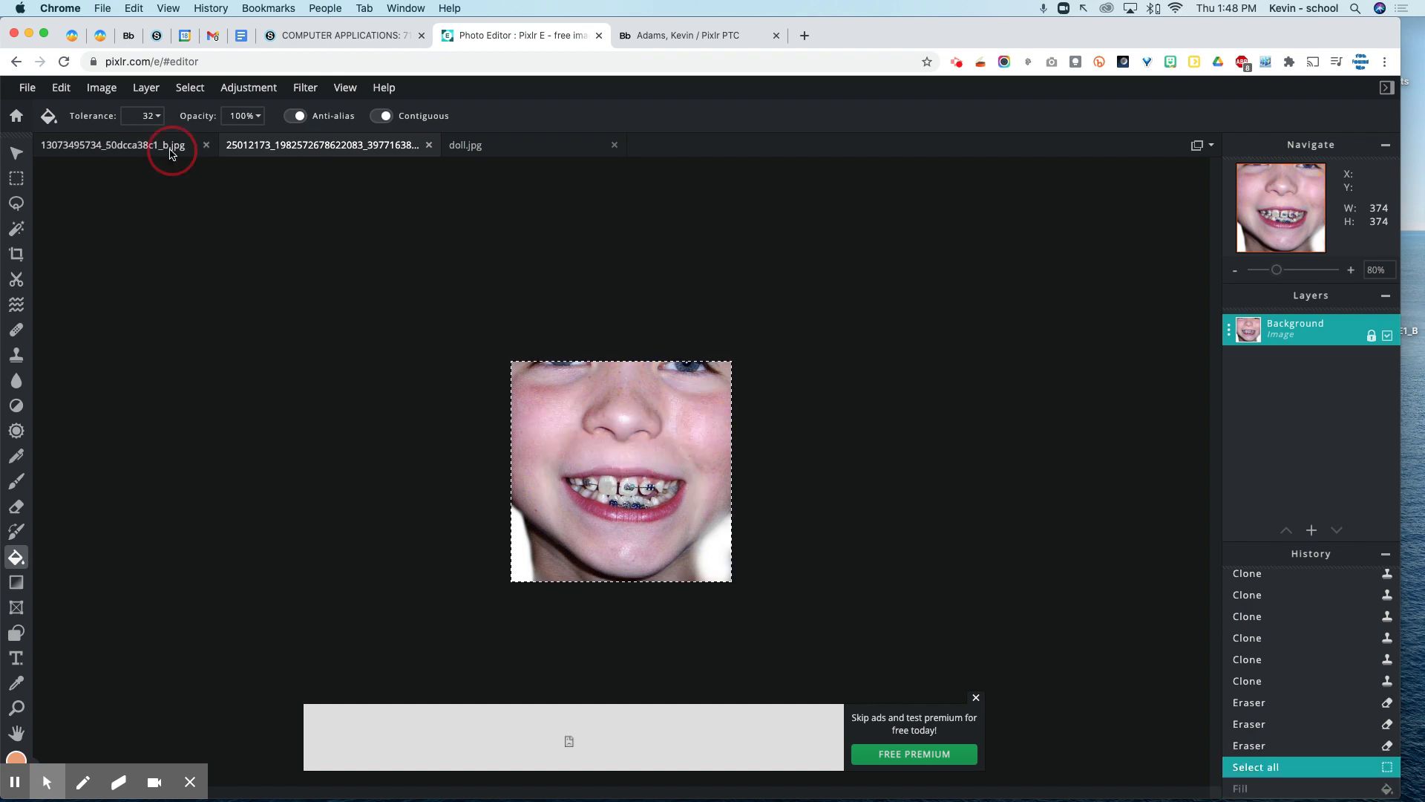
click(652, 448)
click(650, 405)
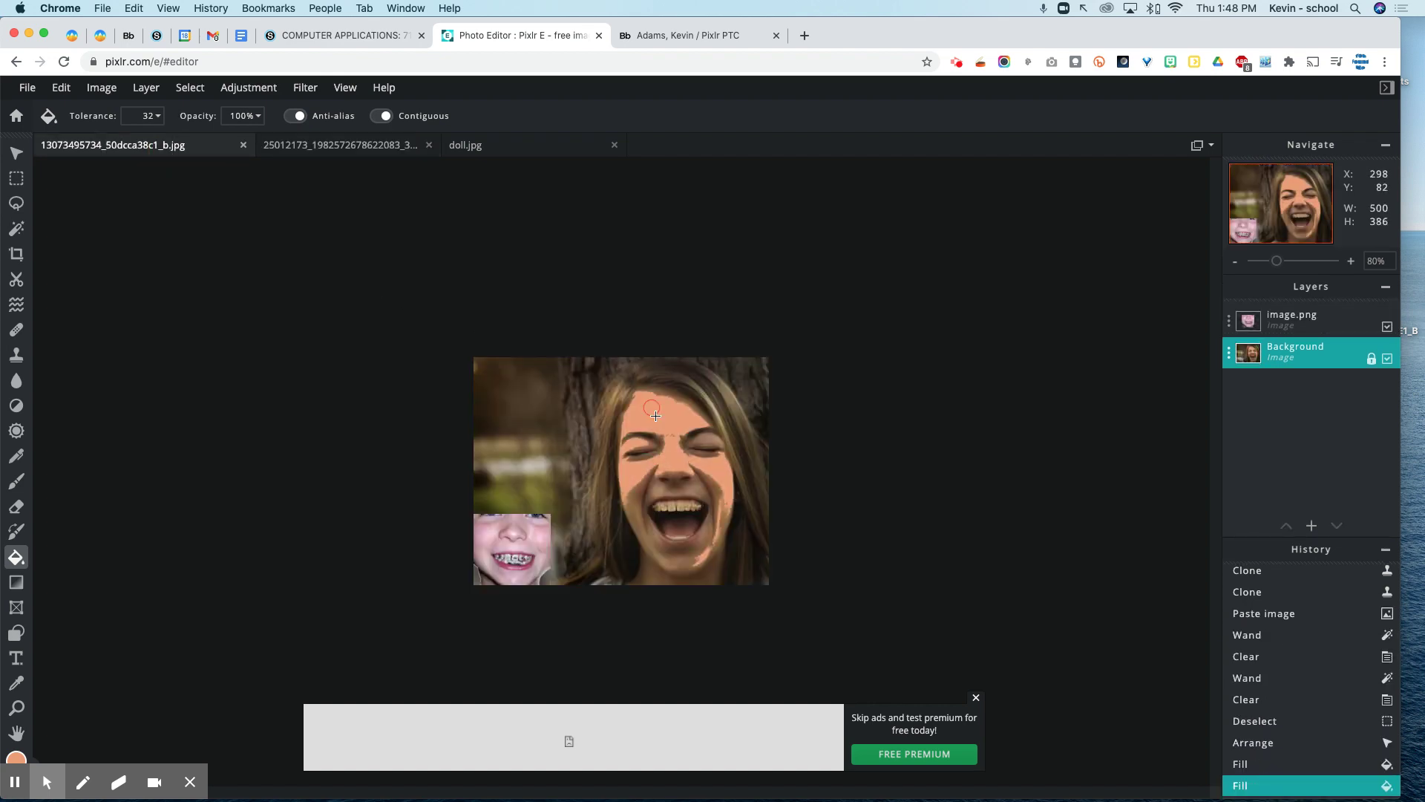
click(680, 545)
key(super+z)
key(super+z)
key(super+z)
key(super+z)
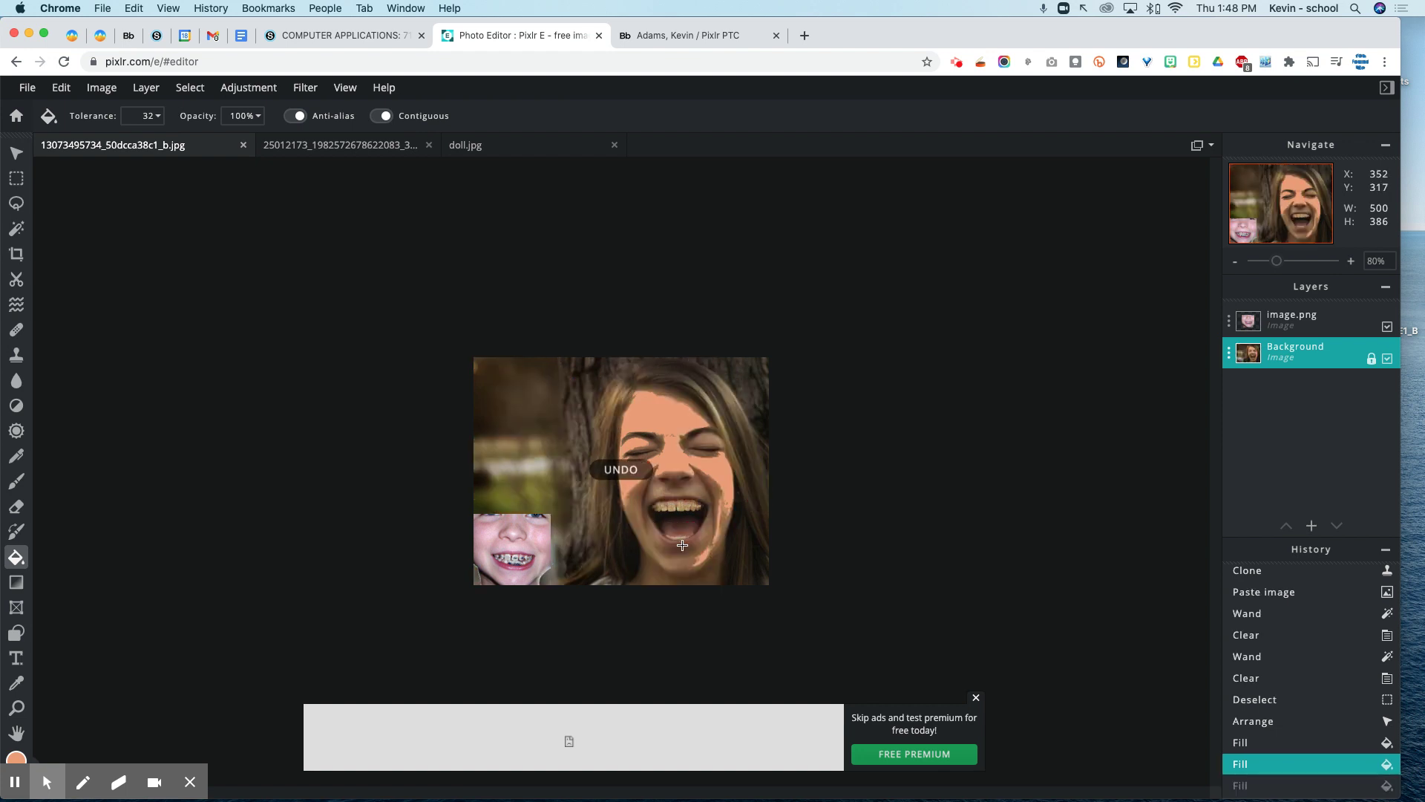
key(super+z)
key(super+z)
key(super+z)
key(super+z)
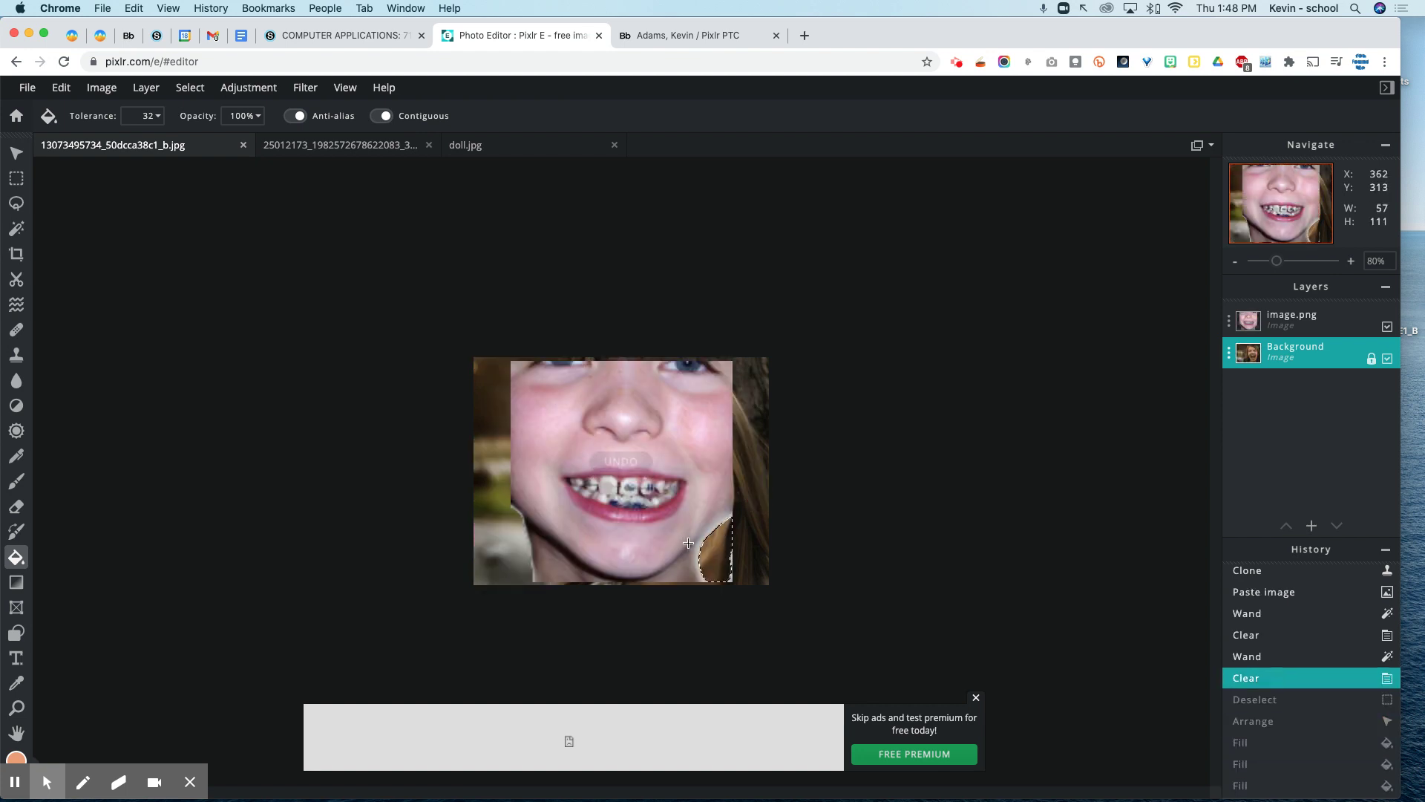
Peach-fill the doll's background and both arm gaps again, then undo the three fills.
click(470, 155)
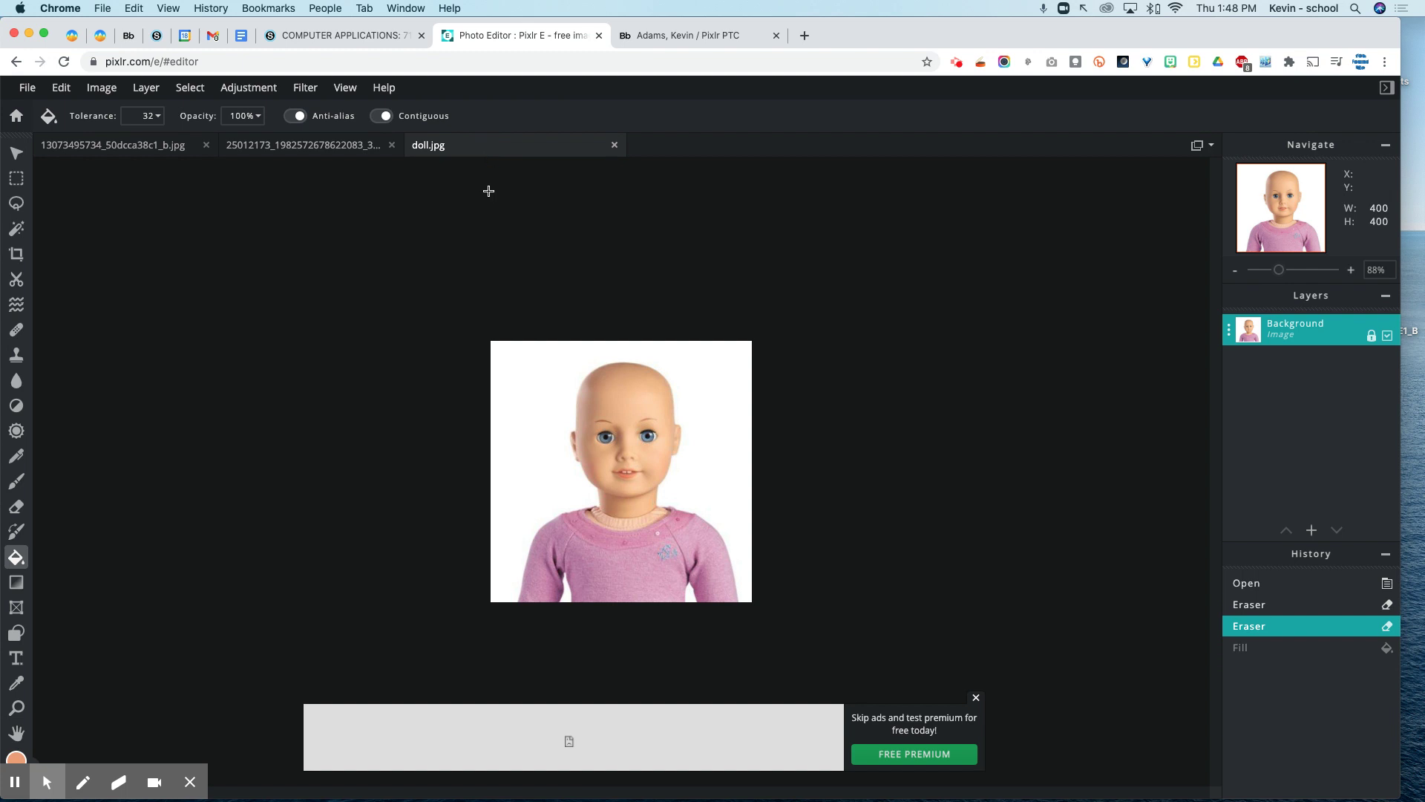
click(541, 392)
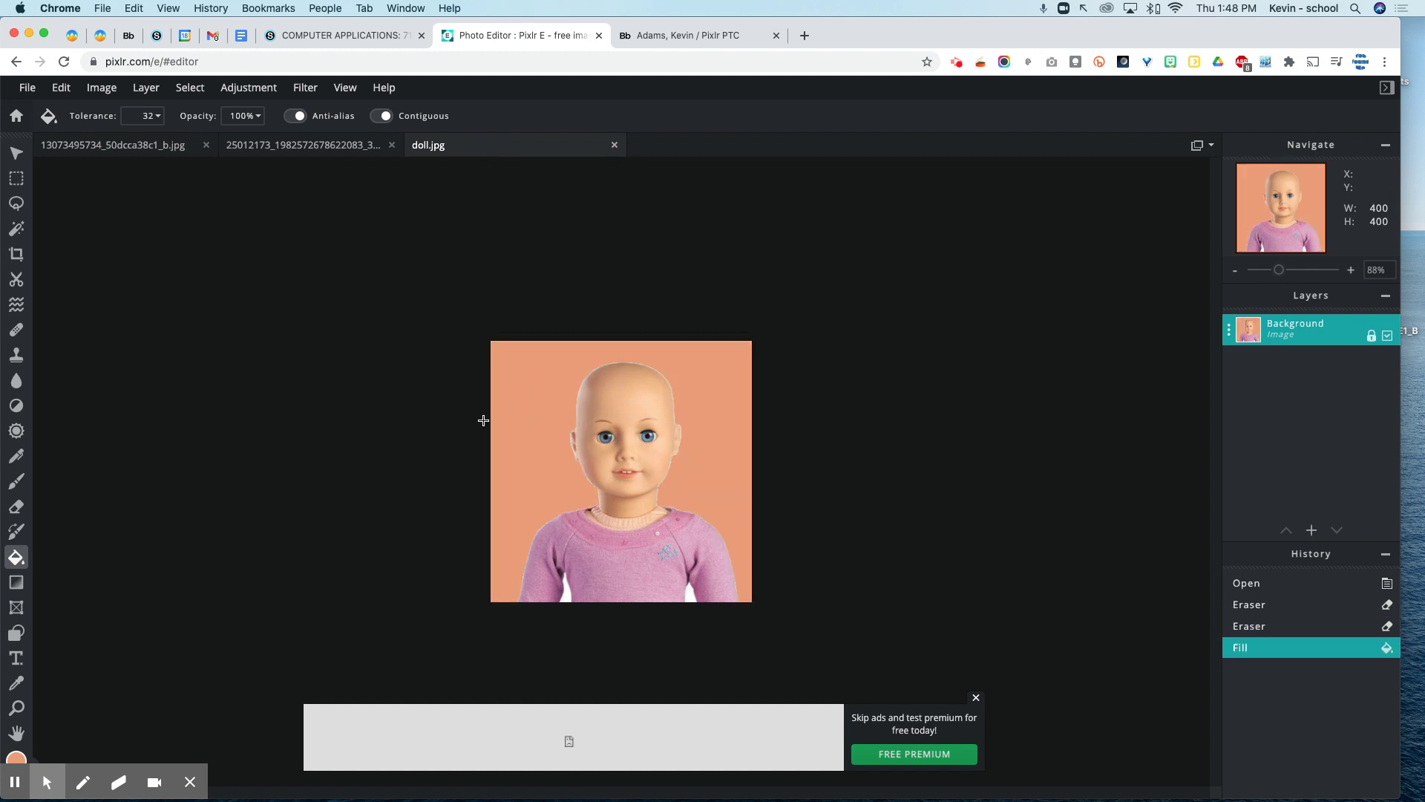
click(563, 595)
click(688, 593)
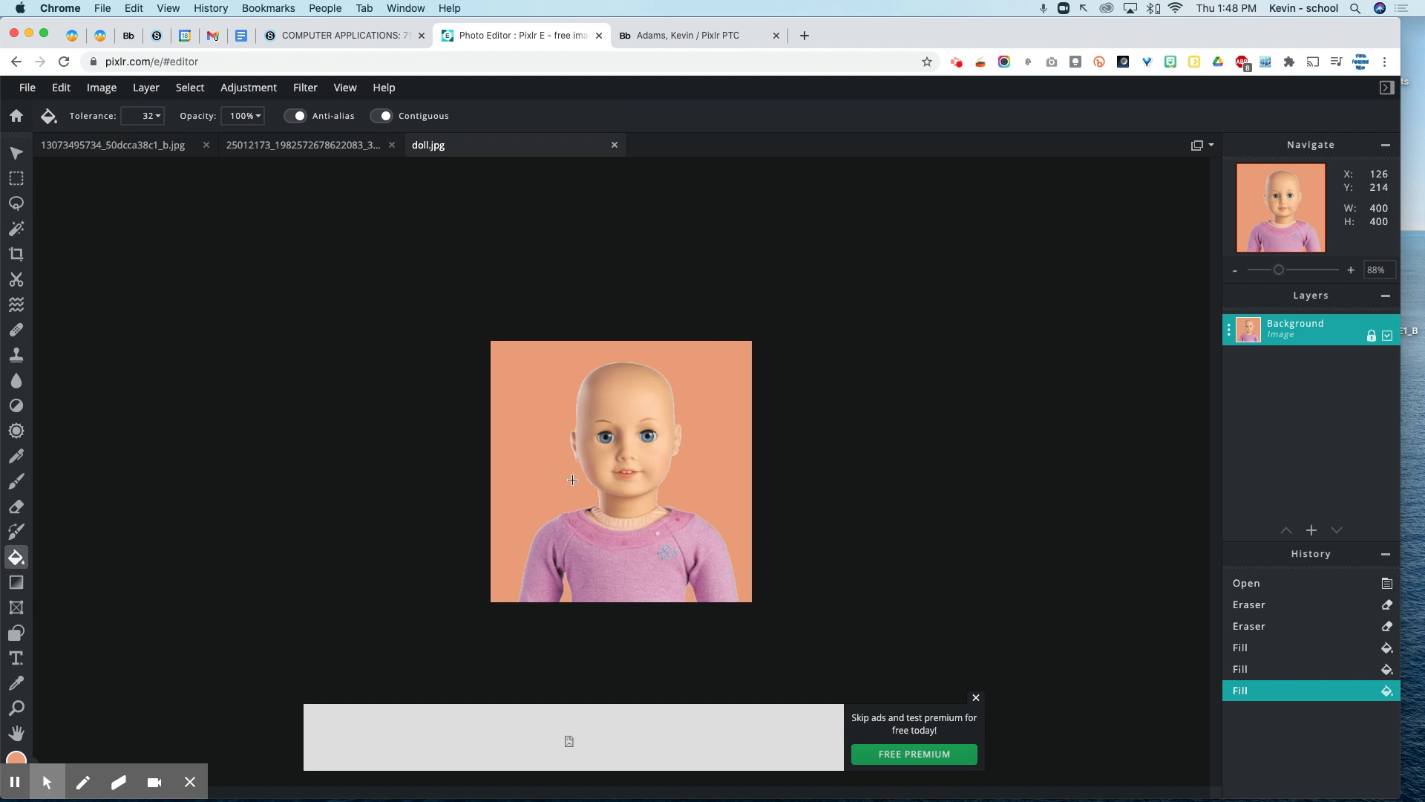
key(super+z)
key(super+z)
key(super+z)
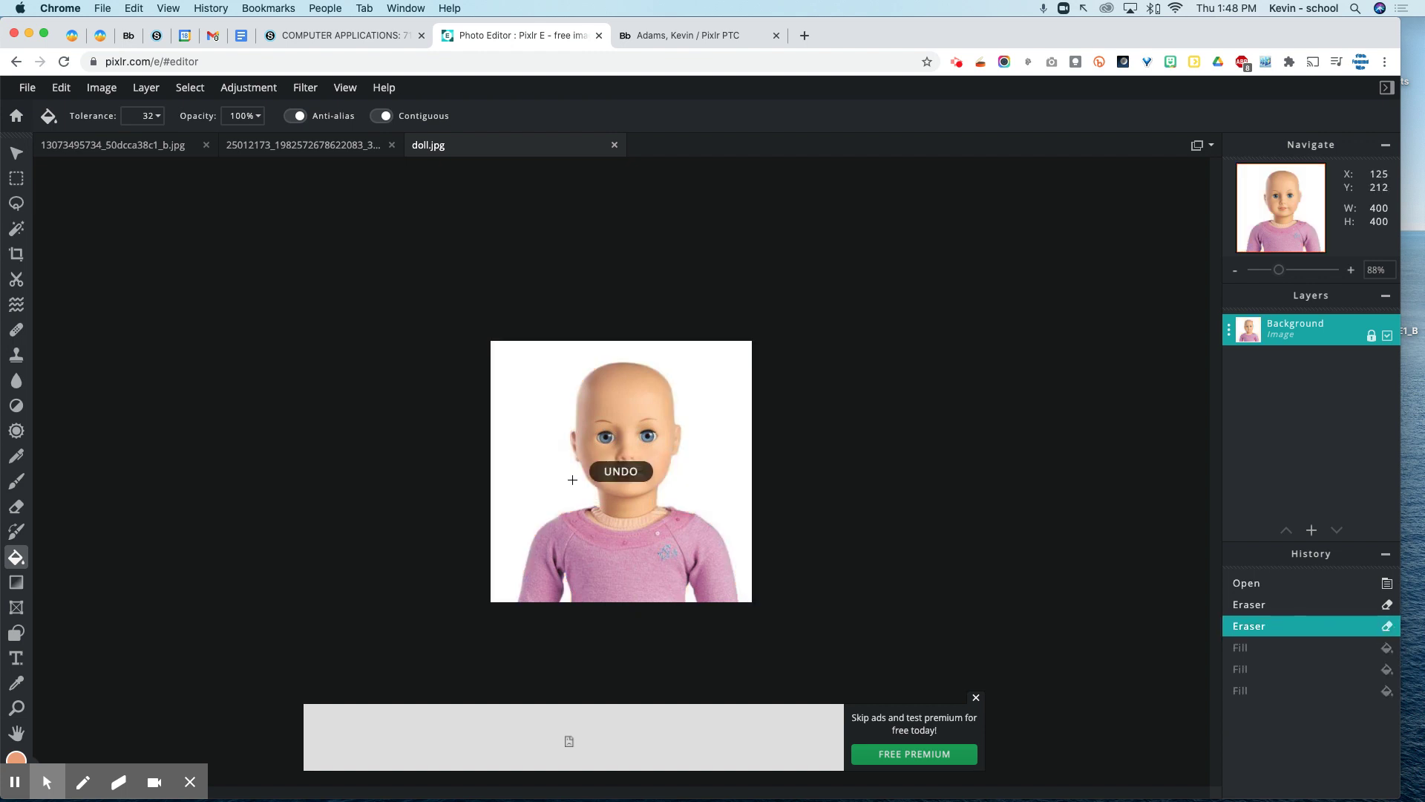